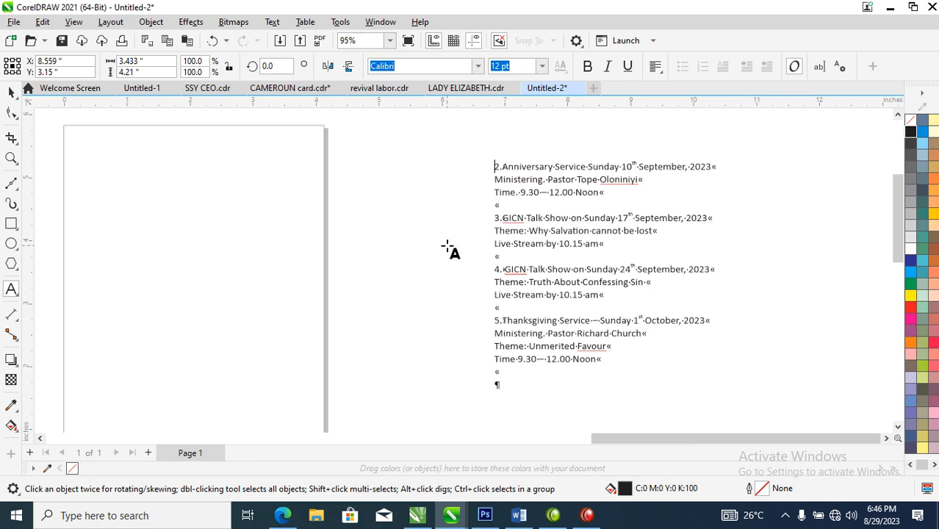
Step: Paste the Praise Night event details as a text block on the page and set its font to FuturaTEE
{"action": "left_click", "coordinate": [206, 229]}
{"action": "type", "text": "1.Praise Night, Friday 8th September, 2023 Ministering. Leap of Joy Choir and others Theme: Grace for Grace Time 10 pm"}
{"action": "key", "text": "ctrl+space"}
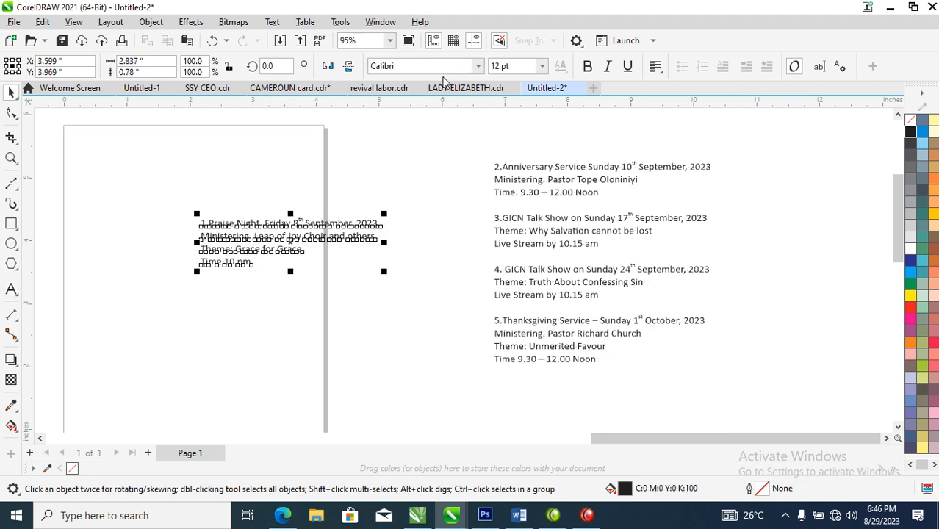
{"action": "left_click", "coordinate": [478, 66]}
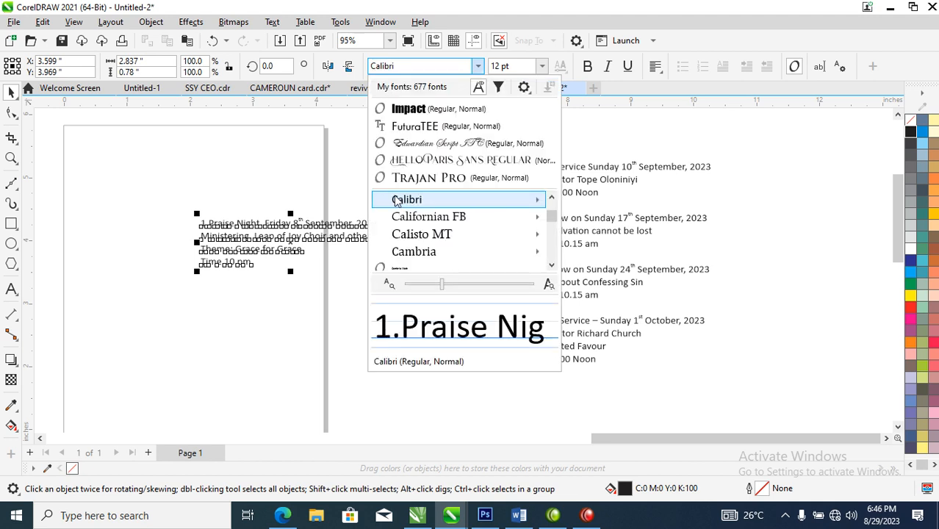
{"action": "left_click", "coordinate": [419, 128]}
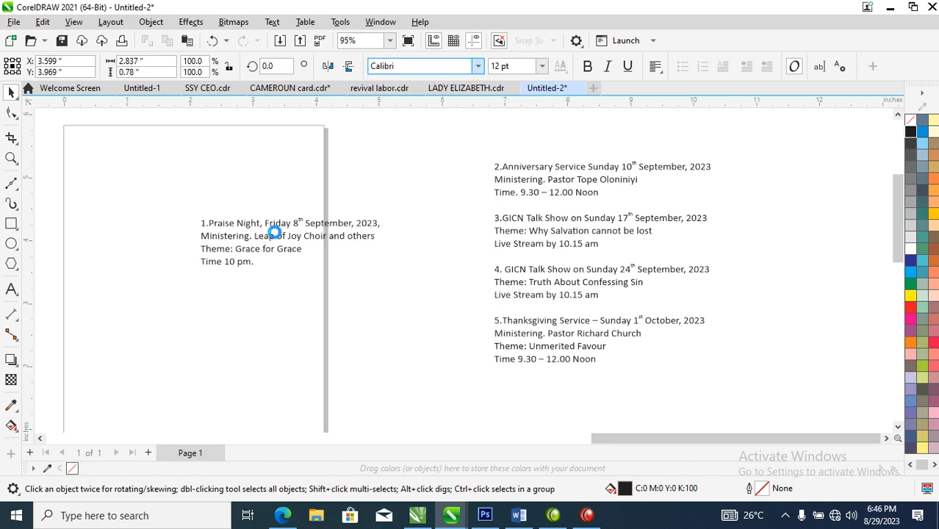
Step: Delete the leading "1." from the Praise Night text
{"action": "double_click", "coordinate": [210, 223]}
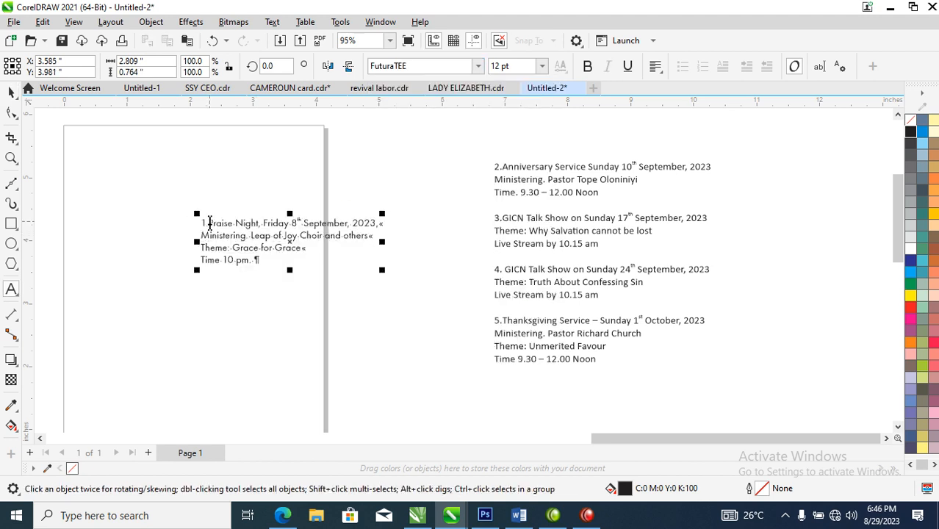
{"action": "key", "text": "BackSpace"}
{"action": "key", "text": "BackSpace"}
{"action": "key", "text": "ctrl+space"}
Step: Move the Praise Night text off the page to its upper right and the remaining programme list farther right
{"action": "left_click_drag", "start_coordinate": [354, 223], "coordinate": [457, 206]}
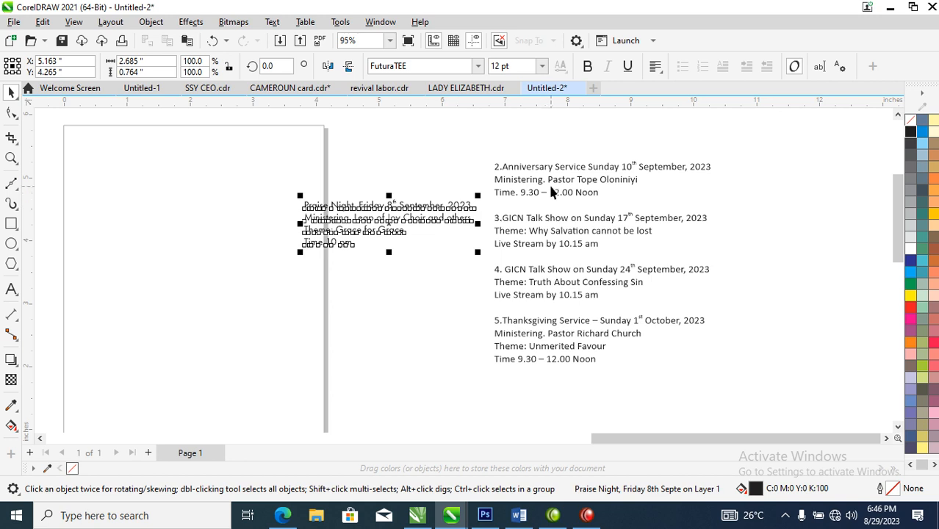
{"action": "left_click_drag", "start_coordinate": [568, 195], "coordinate": [761, 180]}
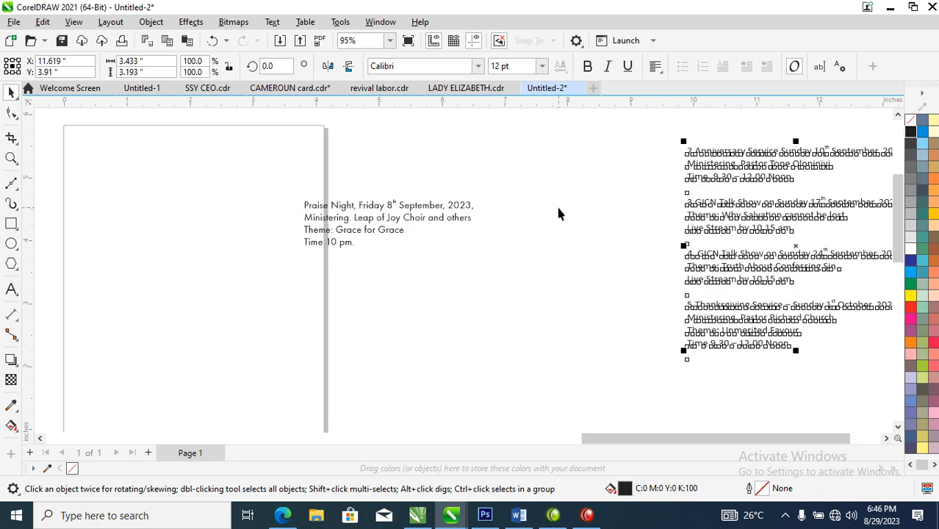
{"action": "left_click_drag", "start_coordinate": [465, 213], "coordinate": [523, 159]}
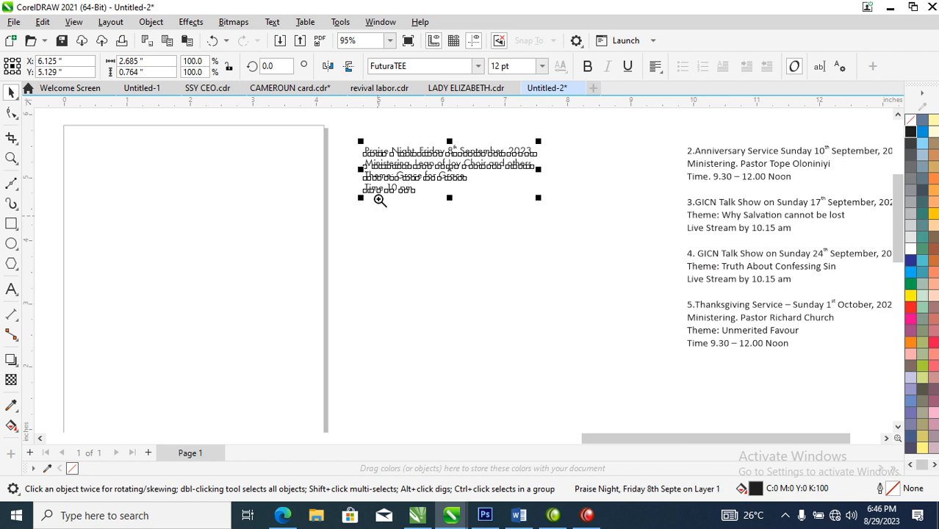
{"action": "key", "text": "z"}
{"action": "left_click_drag", "start_coordinate": [350, 125], "coordinate": [494, 206]}
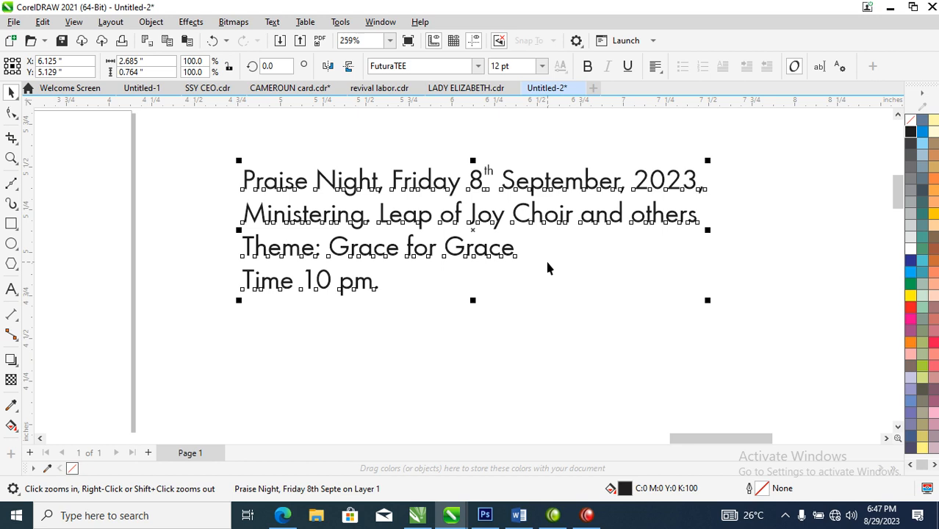
Step: Move the small open-book picture beside the sunset image, and place the praying-hands photo on the page, scaled to about 2.5 inches wide
{"action": "scroll", "coordinate": [279, 233], "scroll_direction": "down", "scroll_amount": 3}
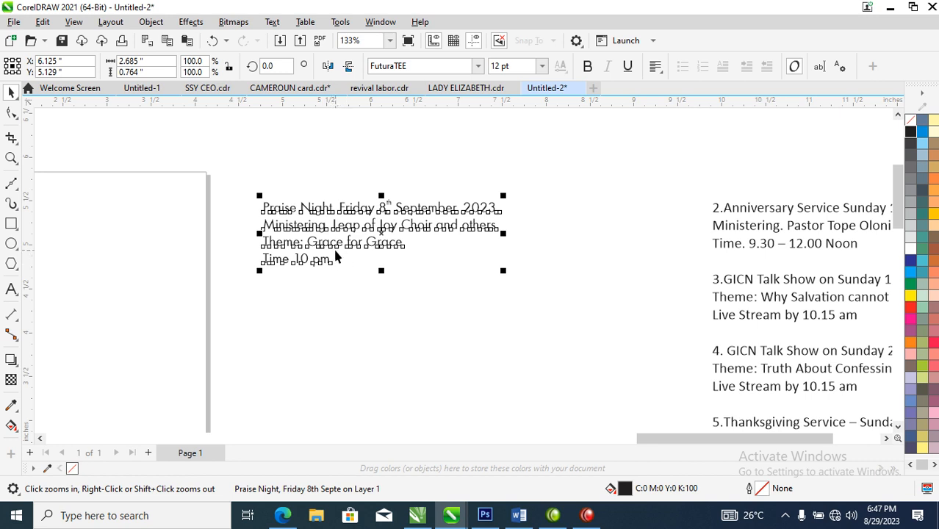
{"action": "scroll", "coordinate": [333, 246], "scroll_direction": "down", "scroll_amount": 4}
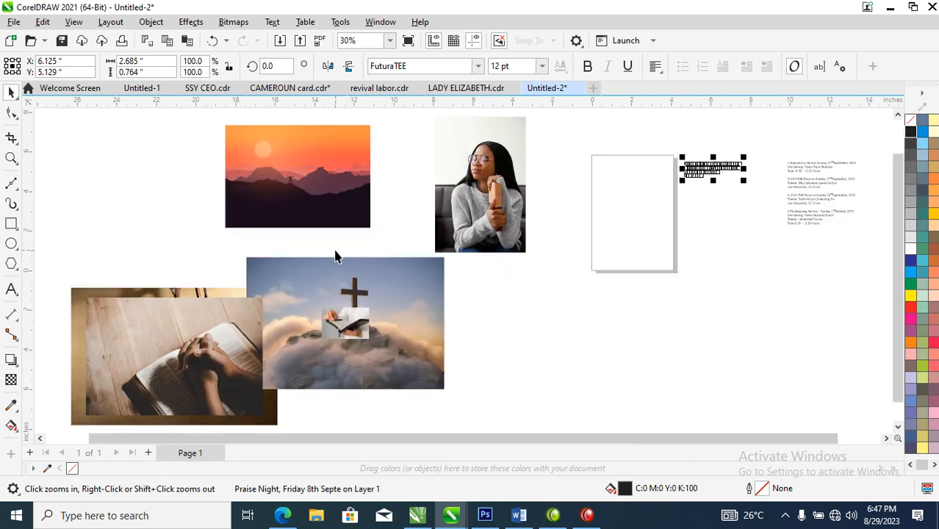
{"action": "left_click_drag", "start_coordinate": [356, 327], "coordinate": [192, 208]}
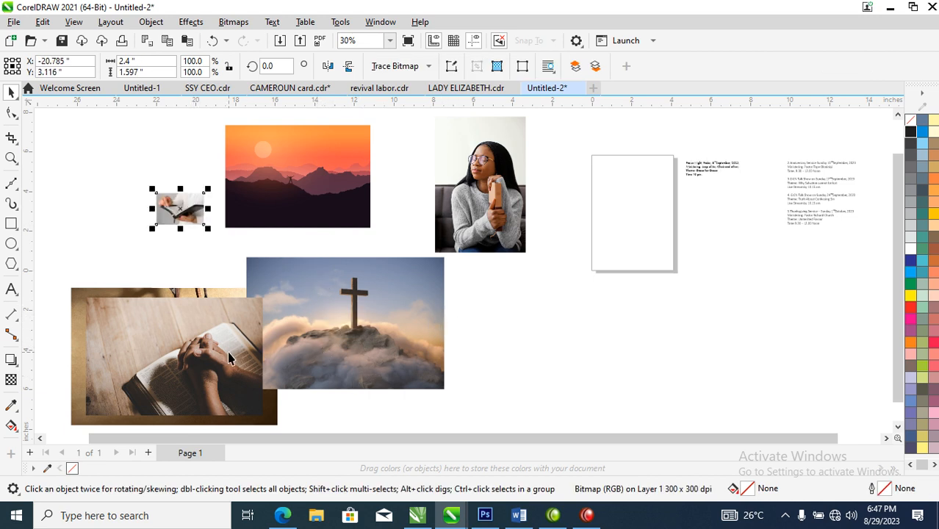
{"action": "left_click_drag", "start_coordinate": [204, 314], "coordinate": [656, 194]}
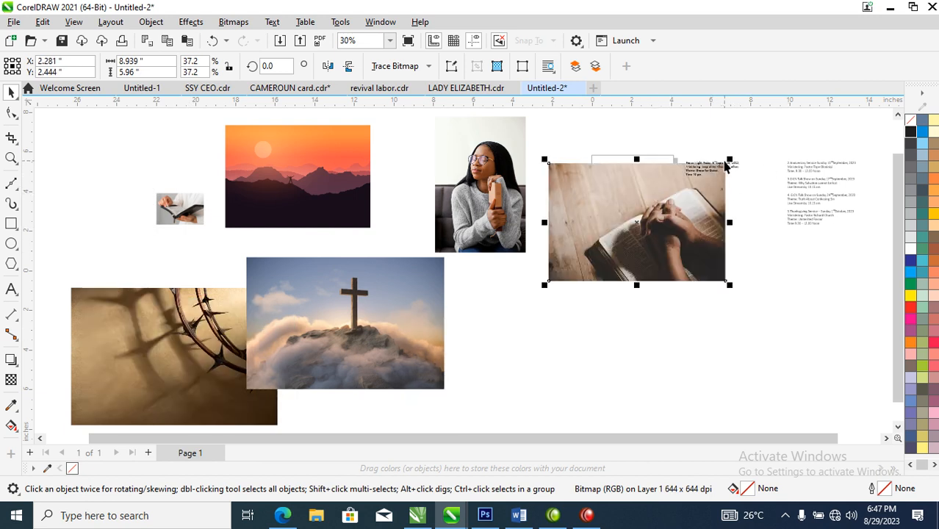
{"action": "left_click_drag", "start_coordinate": [738, 168], "coordinate": [670, 174]}
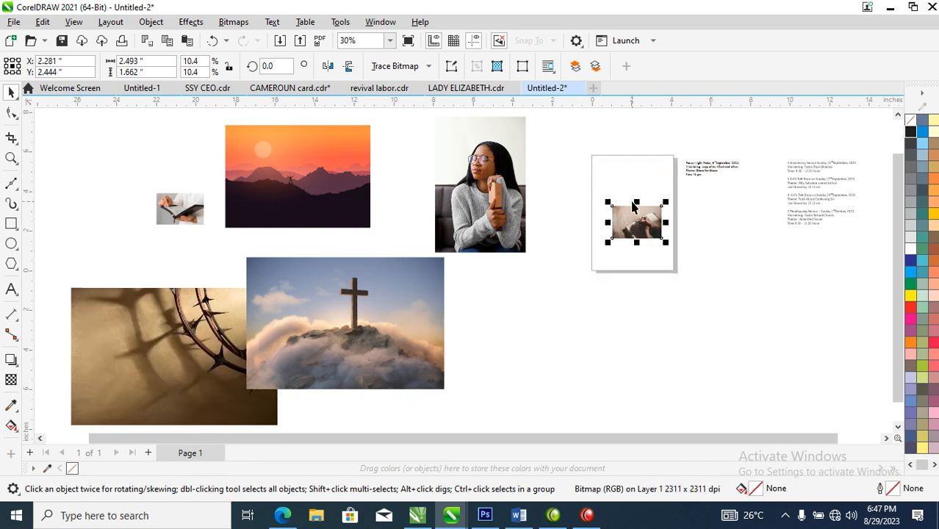
Step: Duplicate the praying-hands photo and align the copy exactly over the original on the page
{"action": "key", "text": "z"}
{"action": "left_click_drag", "start_coordinate": [567, 141], "coordinate": [741, 287]}
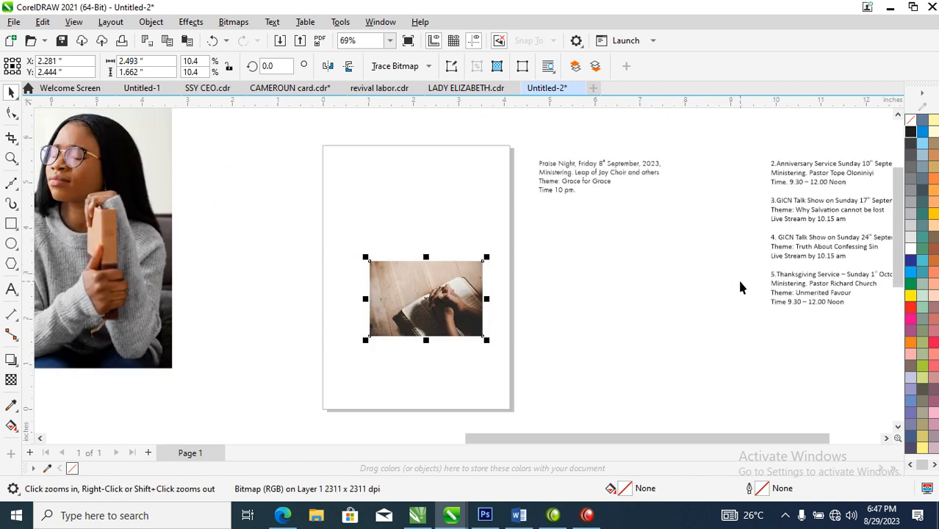
{"action": "left_click_drag", "start_coordinate": [417, 303], "coordinate": [688, 254]}
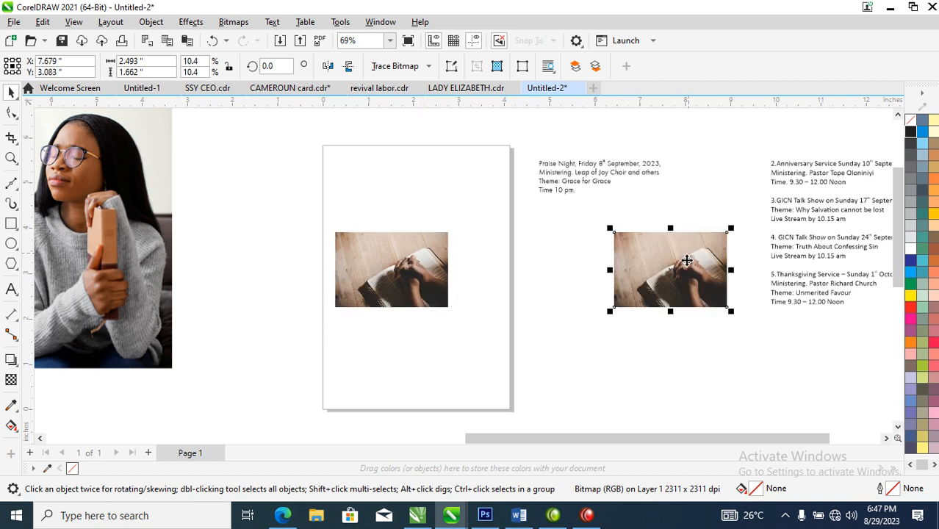
{"action": "left_click", "coordinate": [429, 289], "text": "shift"}
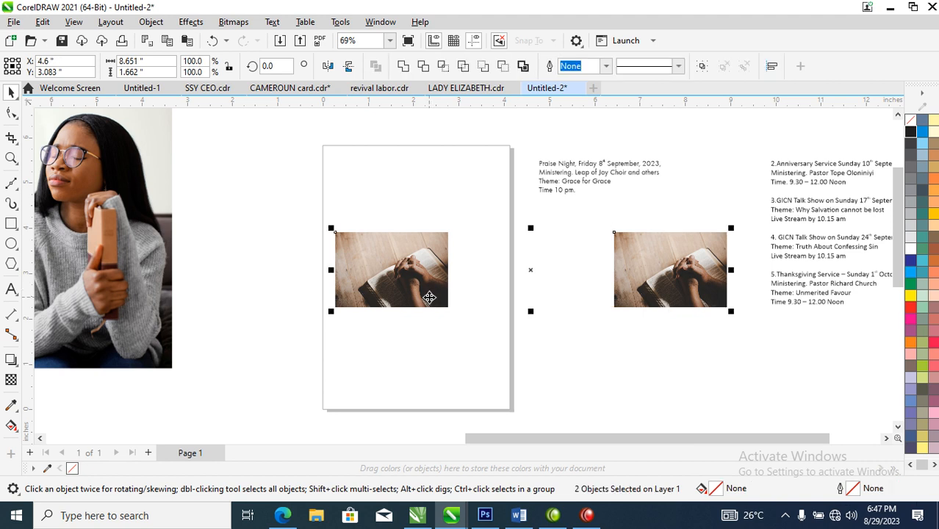
{"action": "key", "text": "l"}
{"action": "left_click", "coordinate": [544, 285]}
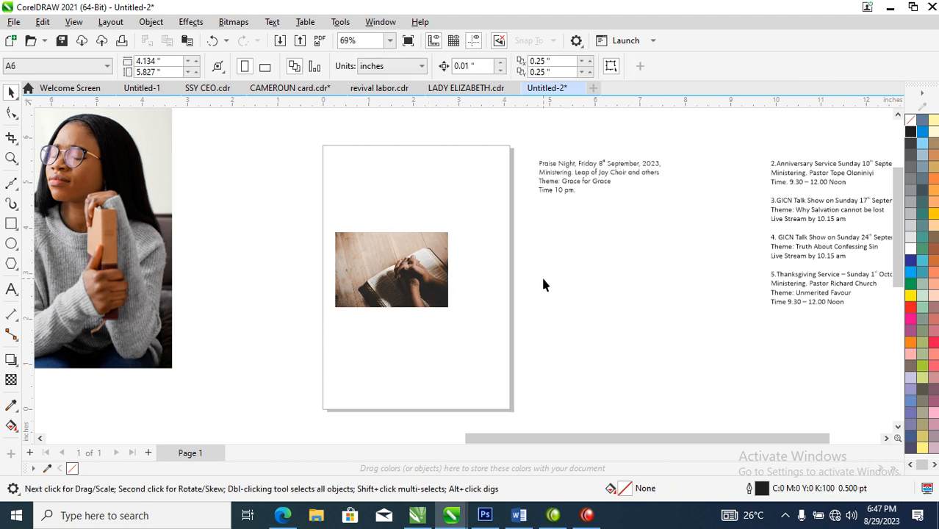
Step: Crop the upper copy of the photo with the Shape tool to a top strip about 0.22 inch tall
{"action": "left_click", "coordinate": [416, 258]}
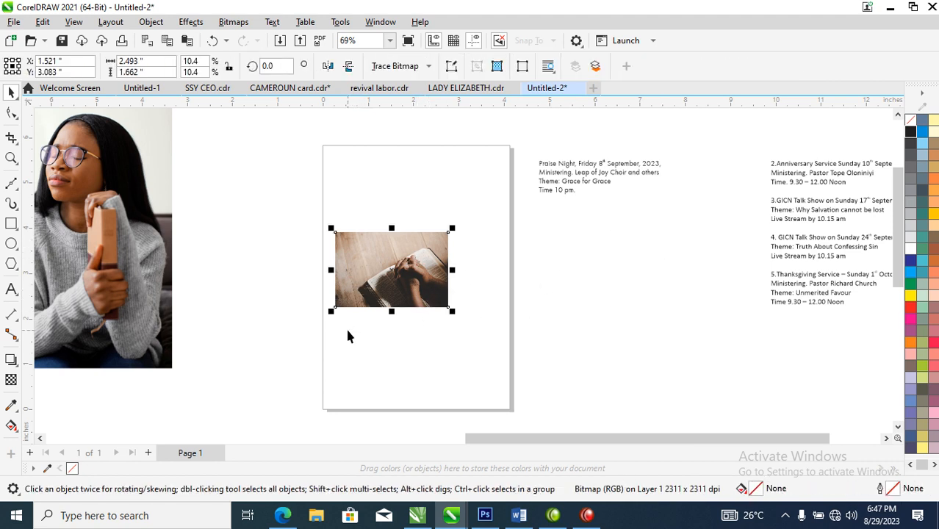
{"action": "left_click", "coordinate": [7, 115]}
{"action": "left_click_drag", "start_coordinate": [292, 285], "coordinate": [540, 335]}
{"action": "left_click_drag", "start_coordinate": [449, 308], "coordinate": [446, 243]}
{"action": "key", "text": "space"}
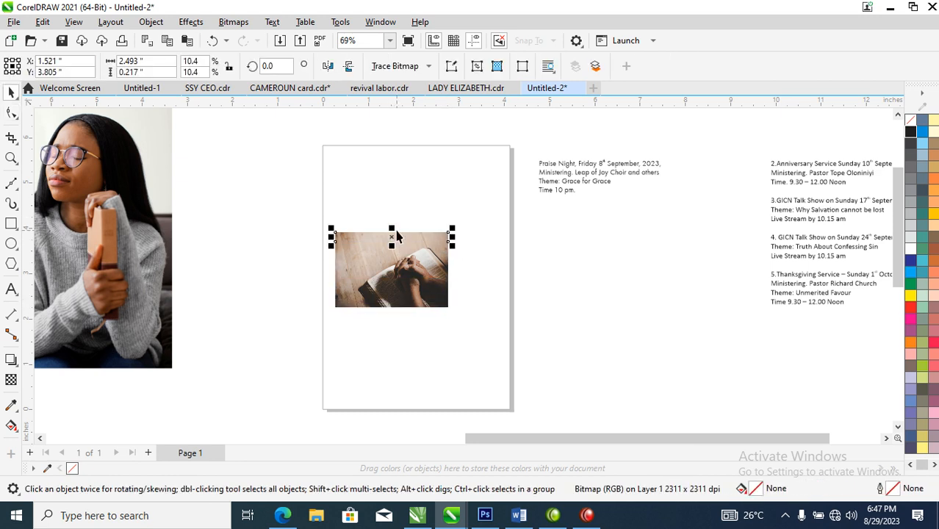
Step: Stretch the strip upward to about 0.89 inch tall and convert both photo pieces into one 300 dpi CMYK bitmap
{"action": "left_click_drag", "start_coordinate": [393, 232], "coordinate": [406, 201]}
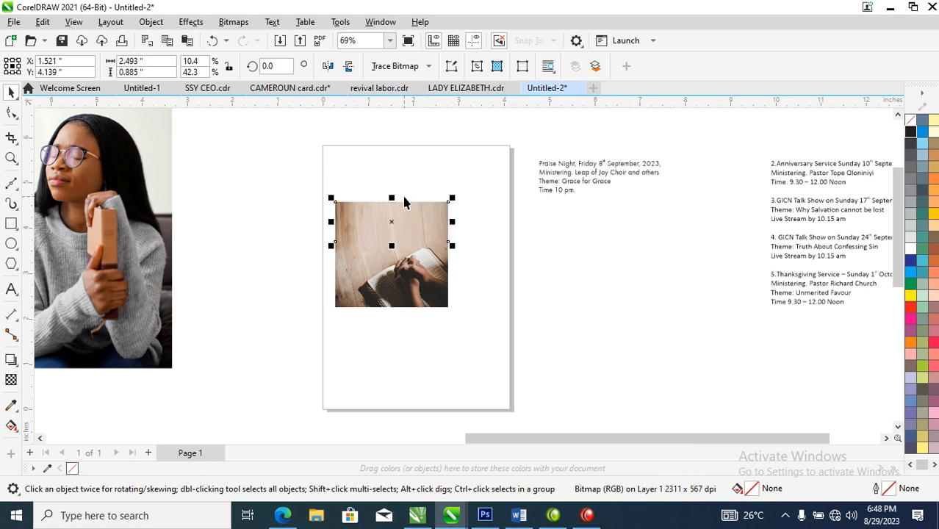
{"action": "left_click", "coordinate": [432, 278], "text": "shift"}
{"action": "key", "text": "alt+b"}
{"action": "key", "text": "Return"}
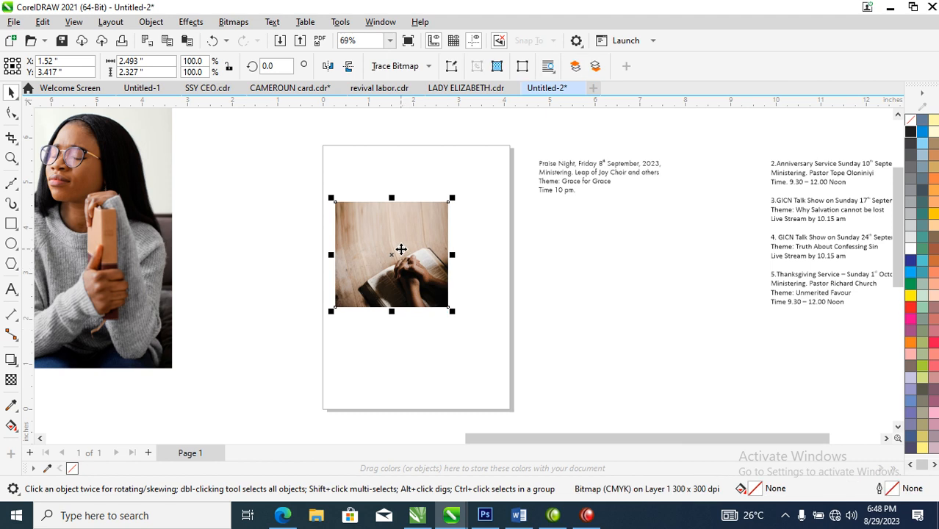
Step: Enlarge the merged photo to about 4.06 inches wide and move it partly off the page's right edge
{"action": "left_click_drag", "start_coordinate": [428, 237], "coordinate": [419, 189]}
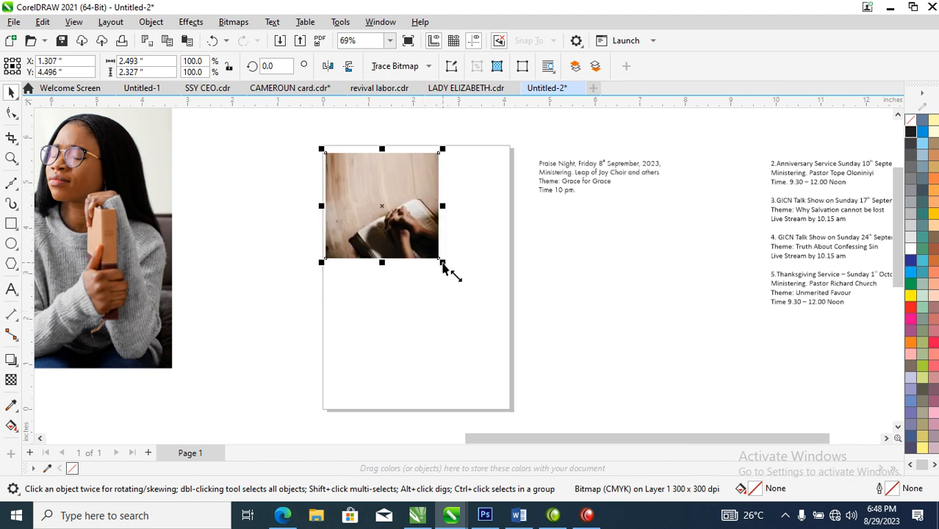
{"action": "left_click_drag", "start_coordinate": [442, 265], "coordinate": [514, 330]}
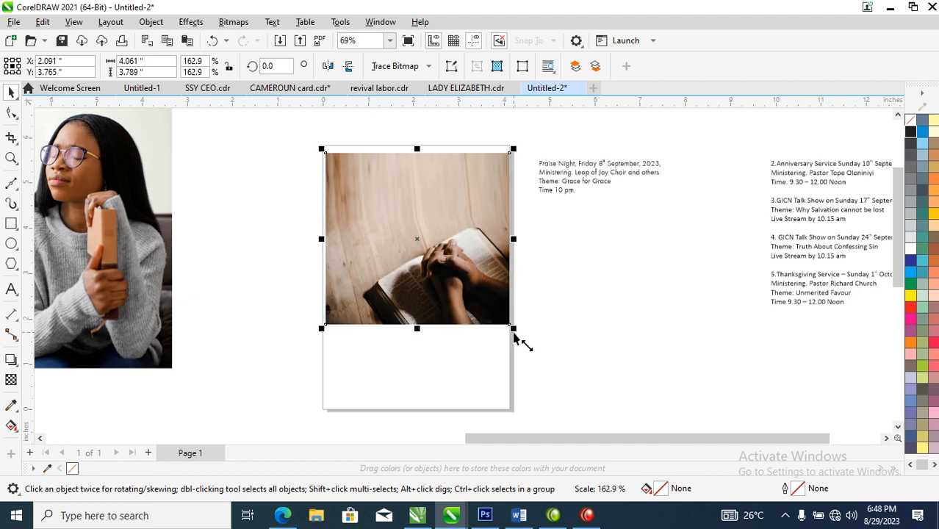
{"action": "left_click_drag", "start_coordinate": [424, 239], "coordinate": [554, 290]}
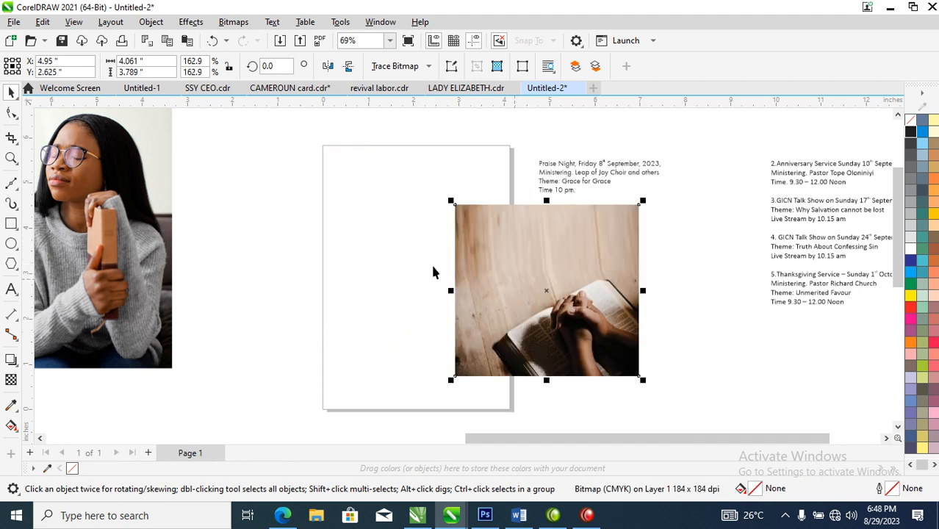
Step: Change the page size to A5
{"action": "left_click", "coordinate": [215, 164]}
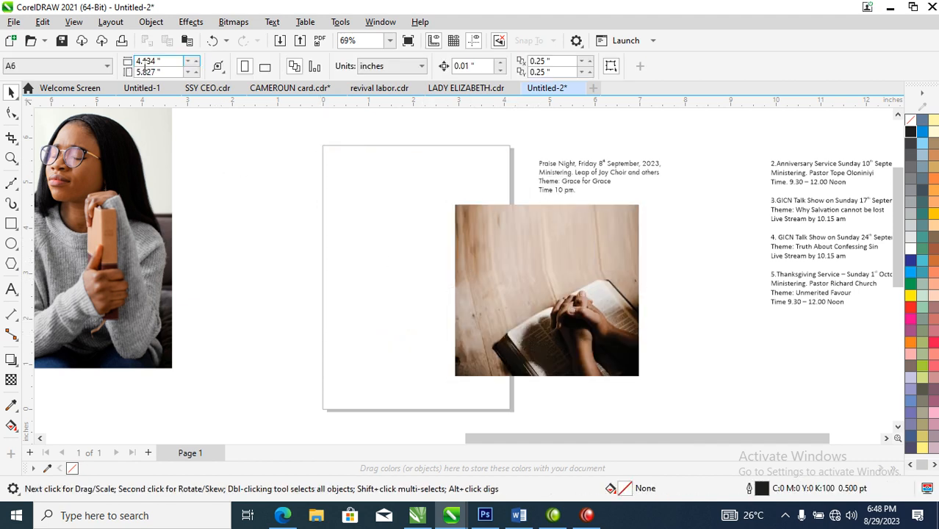
{"action": "left_click", "coordinate": [105, 67]}
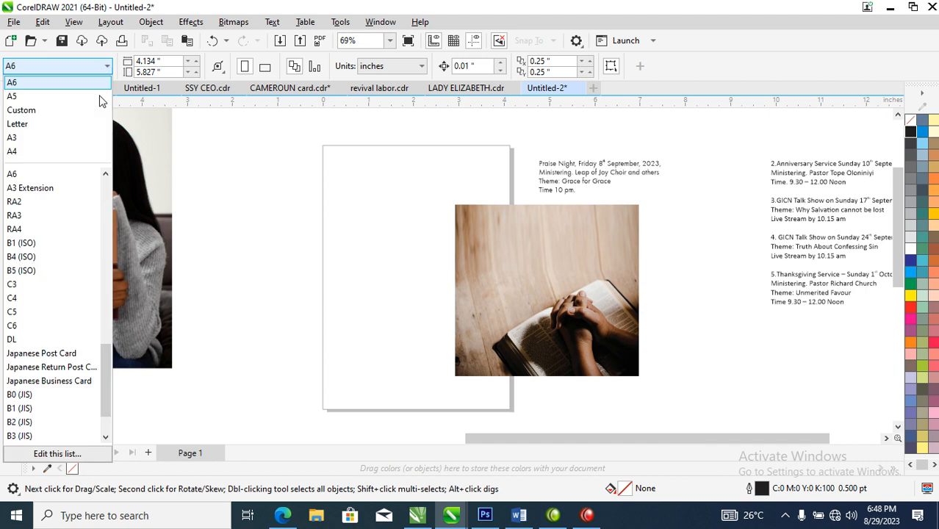
{"action": "left_click", "coordinate": [16, 96]}
{"action": "scroll", "coordinate": [580, 188], "scroll_direction": "down", "scroll_amount": 3}
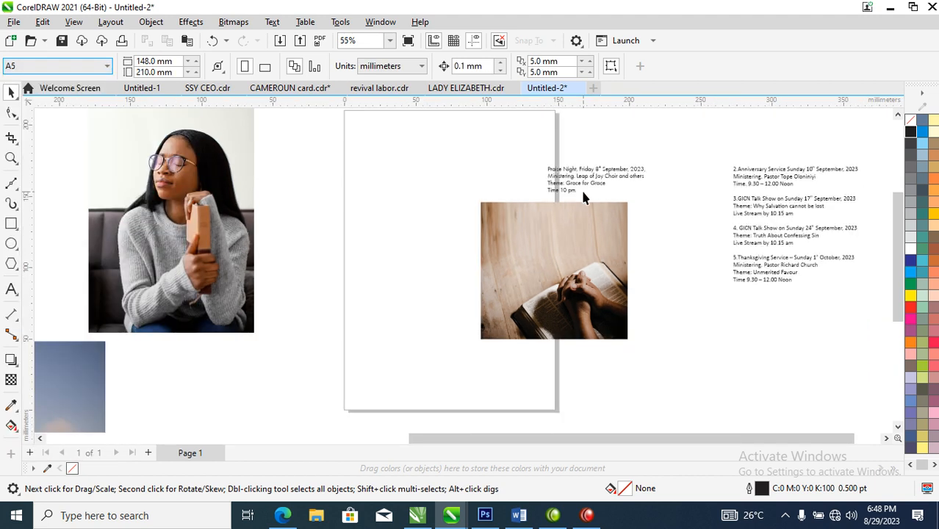
Step: Move the Praise Night text clear of the enlarged page, to its upper right
{"action": "key", "text": "z"}
{"action": "left_click_drag", "start_coordinate": [401, 119], "coordinate": [688, 351]}
{"action": "left_click_drag", "start_coordinate": [529, 190], "coordinate": [574, 161]}
{"action": "left_click_drag", "start_coordinate": [537, 214], "coordinate": [385, 142]}
{"action": "left_click", "coordinate": [281, 180]}
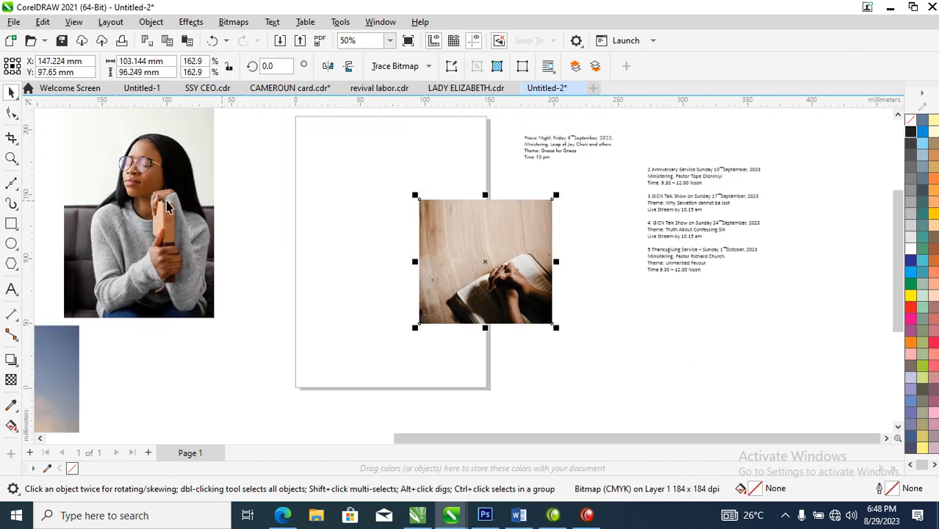
Step: Draw a rectangle about 149 x 210 mm covering the page, fill it white and send it to the back
{"action": "left_click", "coordinate": [11, 222]}
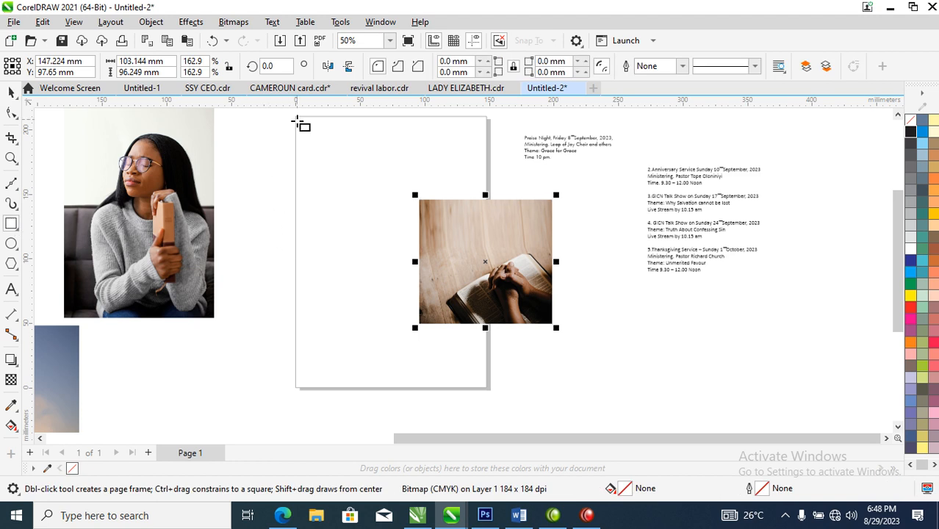
{"action": "left_click_drag", "start_coordinate": [295, 117], "coordinate": [488, 389]}
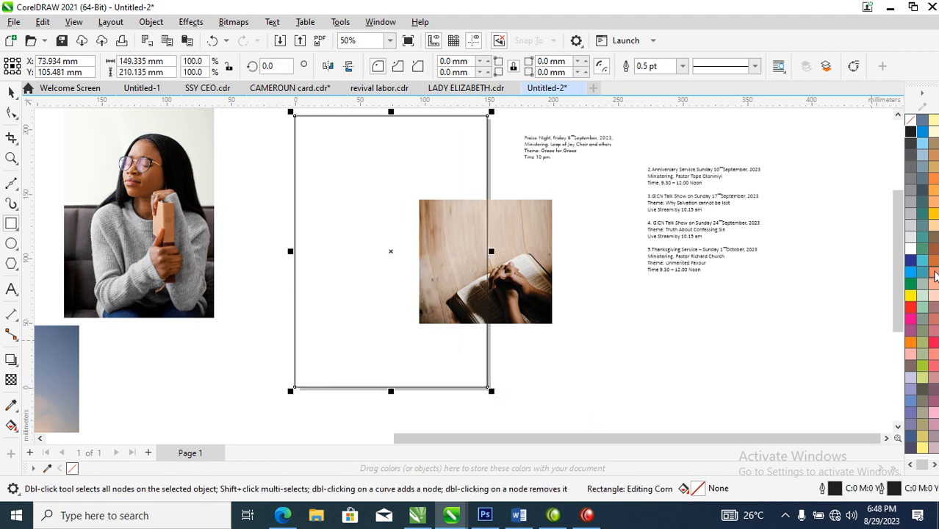
{"action": "left_click", "coordinate": [910, 252]}
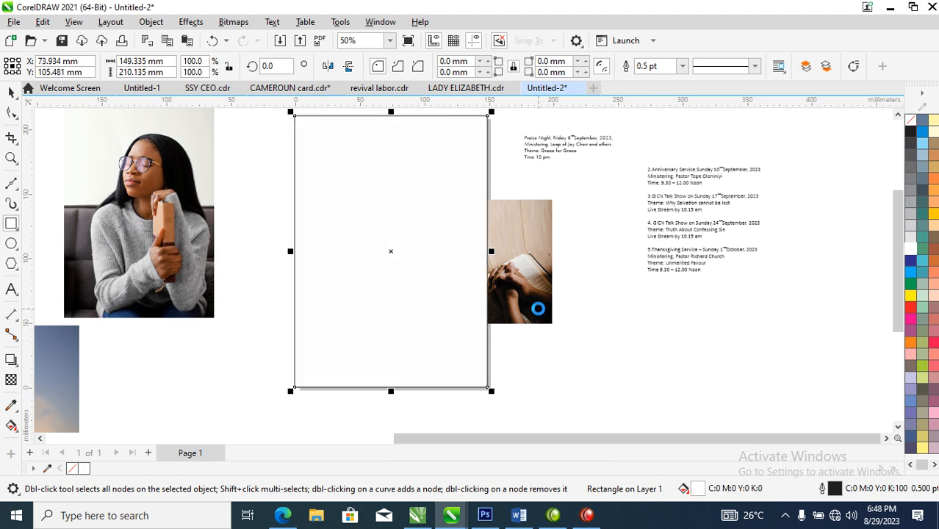
{"action": "key", "text": "shift+Page_Down"}
{"action": "key", "text": "space"}
Step: Place the praying-hands photo inside the white rectangle and enlarge it to about 163 mm wide across the upper part
{"action": "left_click_drag", "start_coordinate": [526, 257], "coordinate": [408, 213]}
{"action": "left_click", "coordinate": [419, 216]}
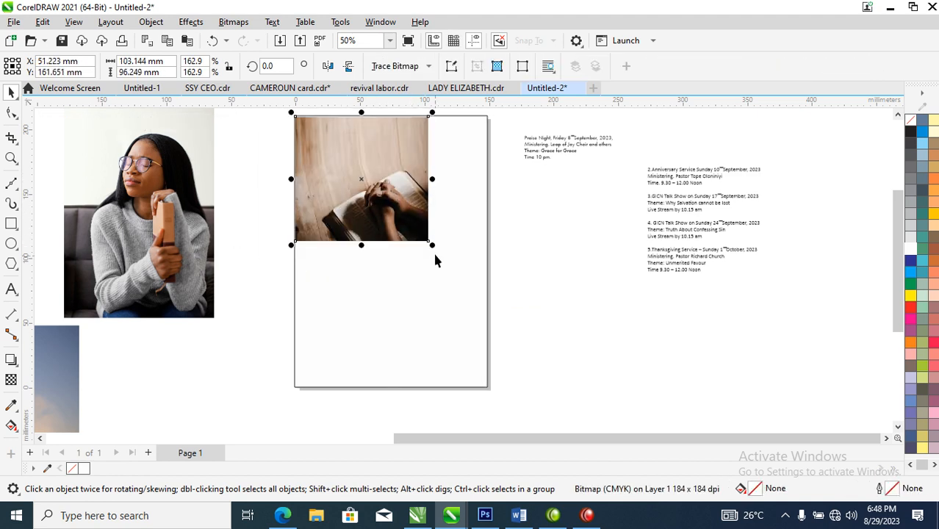
{"action": "left_click_drag", "start_coordinate": [434, 251], "coordinate": [510, 324]}
{"action": "left_click_drag", "start_coordinate": [436, 256], "coordinate": [432, 254]}
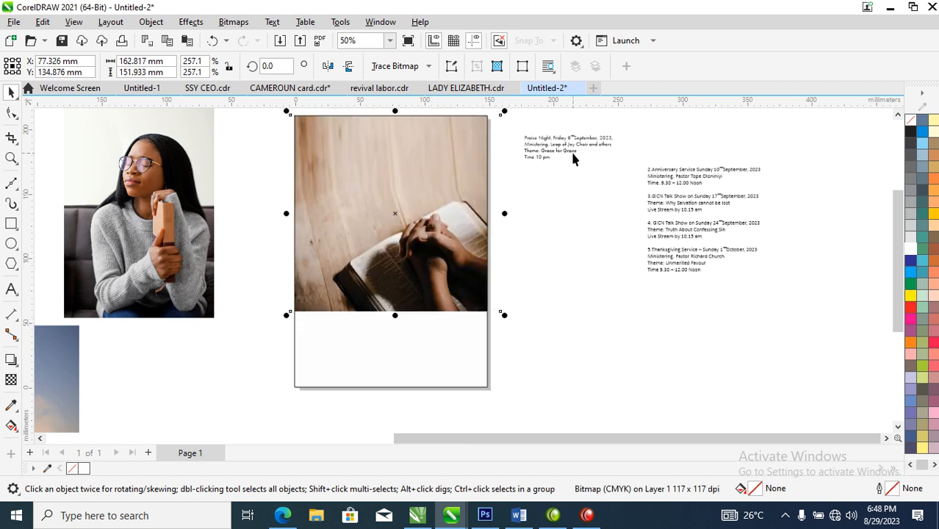
Step: Move the Praise Night event text onto the photo and break it apart into separate lines
{"action": "left_click_drag", "start_coordinate": [578, 149], "coordinate": [403, 178]}
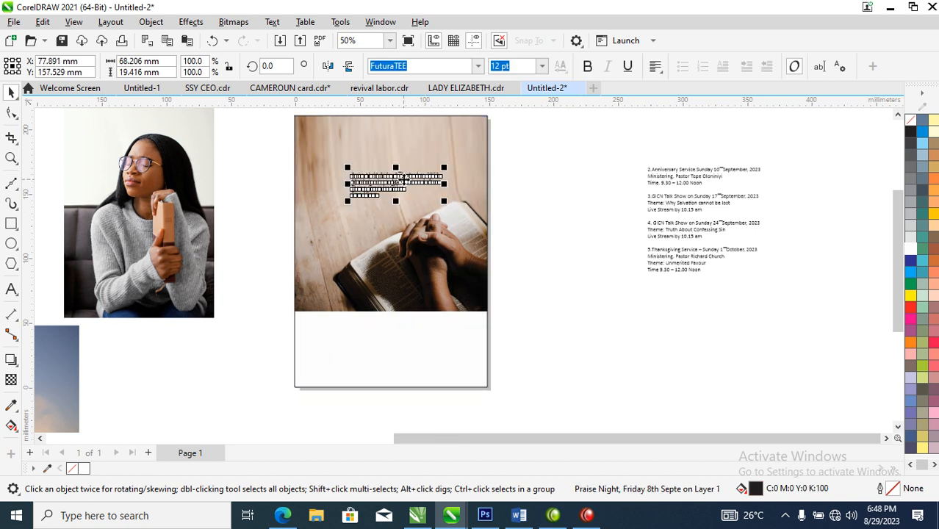
{"action": "key", "text": "z"}
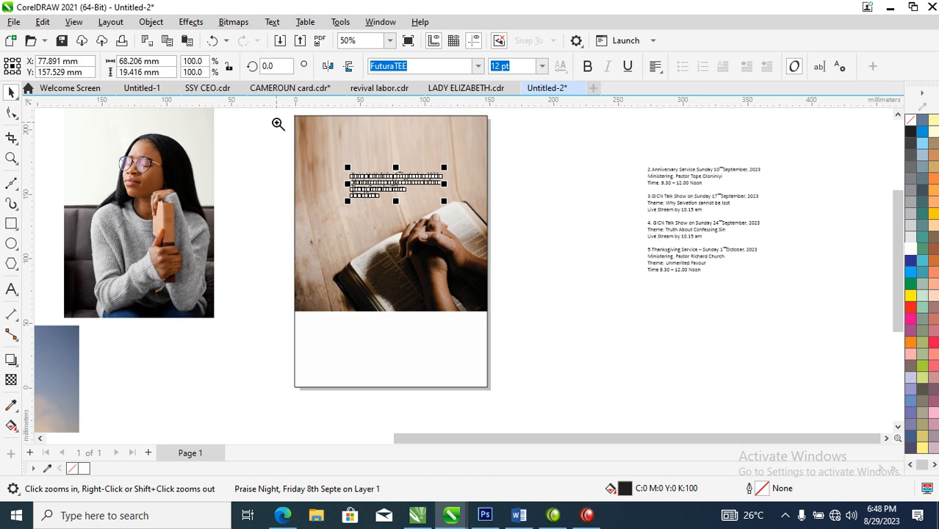
{"action": "left_click_drag", "start_coordinate": [278, 117], "coordinate": [519, 327]}
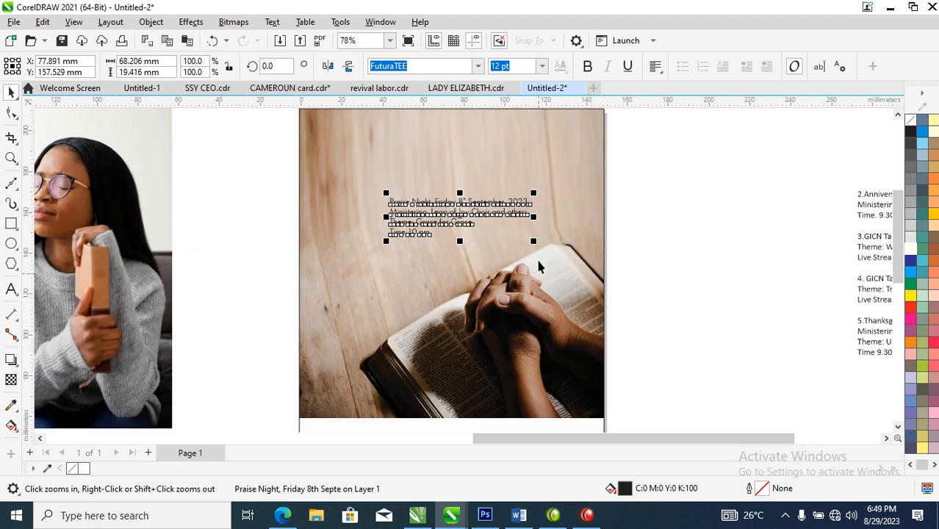
{"action": "left_click", "coordinate": [699, 198]}
{"action": "left_click_drag", "start_coordinate": [485, 209], "coordinate": [469, 223]}
{"action": "key", "text": "z"}
{"action": "left_click_drag", "start_coordinate": [249, 147], "coordinate": [636, 324]}
{"action": "key", "text": "space"}
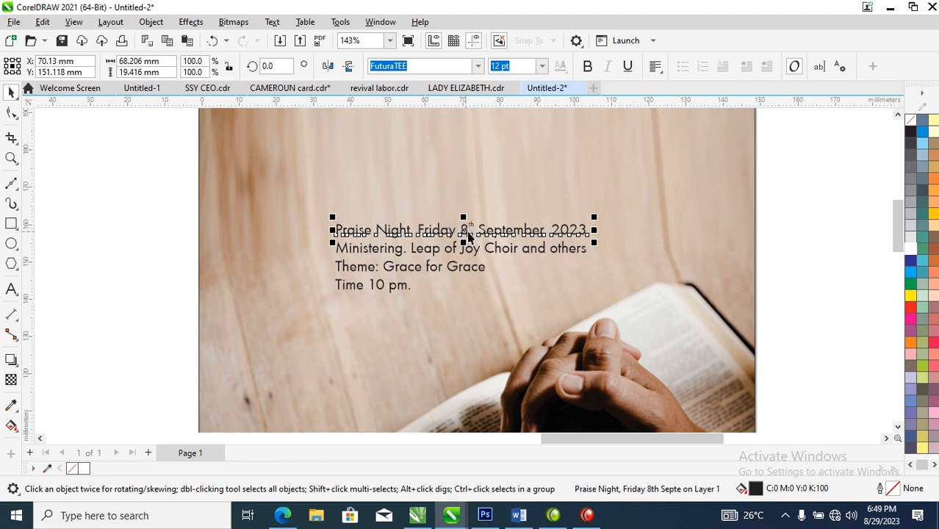
Step: Move the title line to the photo's upper right and split it into "Praise Night" and the date without the comma between them
{"action": "left_click_drag", "start_coordinate": [531, 230], "coordinate": [714, 185]}
{"action": "double_click", "coordinate": [604, 185]}
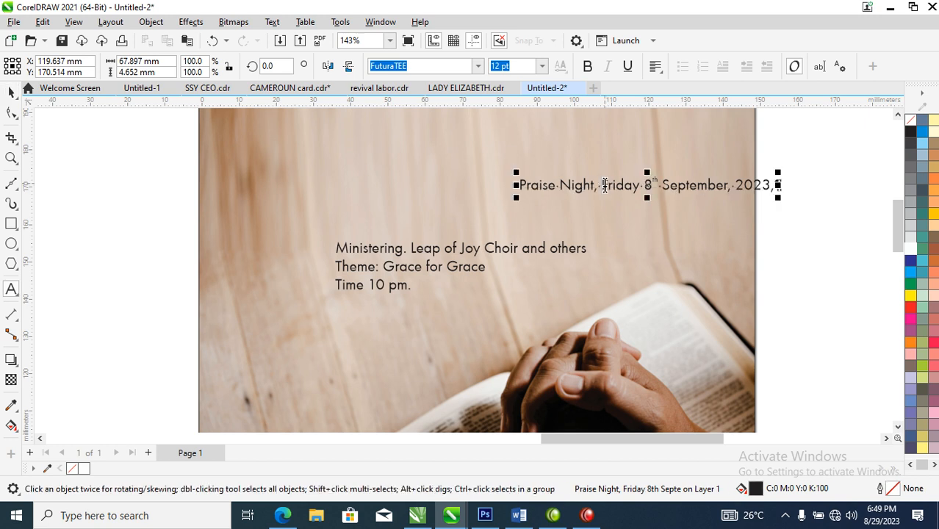
{"action": "key", "text": "BackSpace"}
{"action": "key", "text": "BackSpace"}
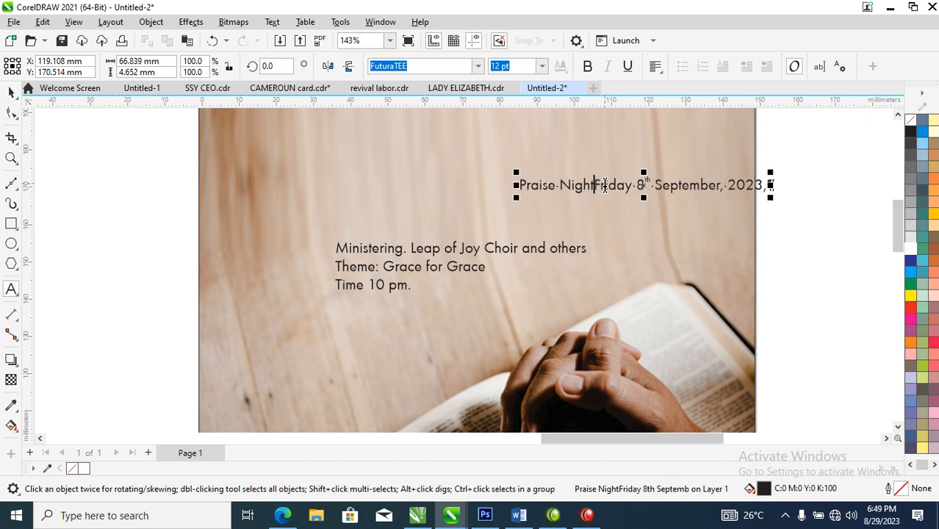
{"action": "key", "text": "shift+Return"}
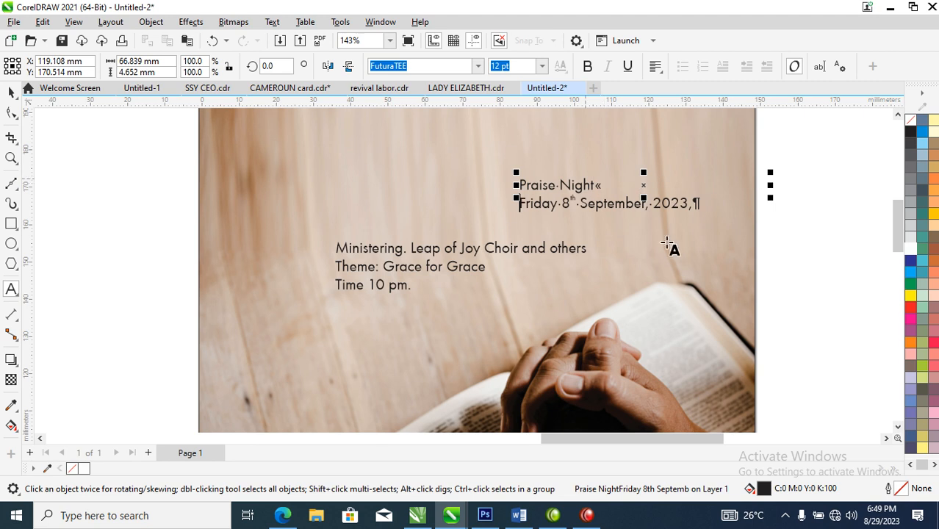
{"action": "key", "text": "ctrl+space"}
{"action": "key", "text": "ctrl+k"}
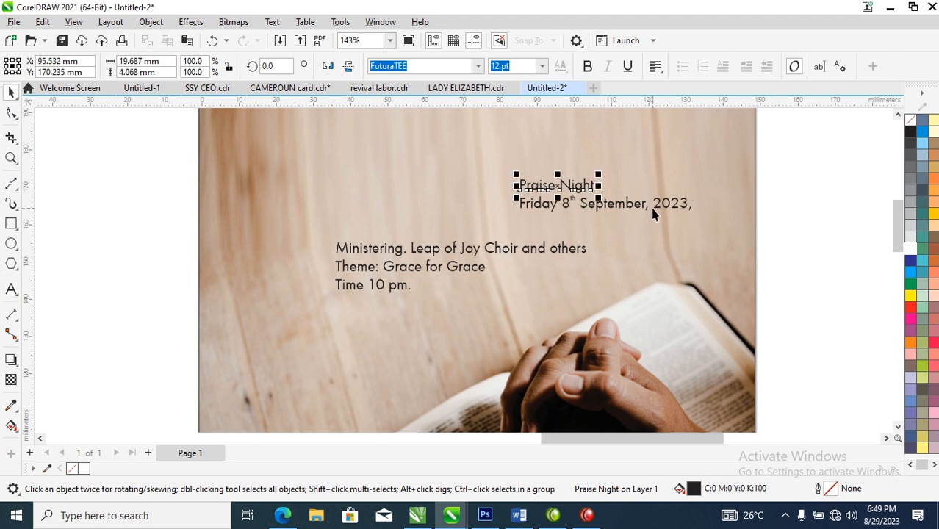
Step: Place the date at the photo's lower left with the time beneath it, and the Ministering line in the white area
{"action": "left_click_drag", "start_coordinate": [661, 210], "coordinate": [399, 391]}
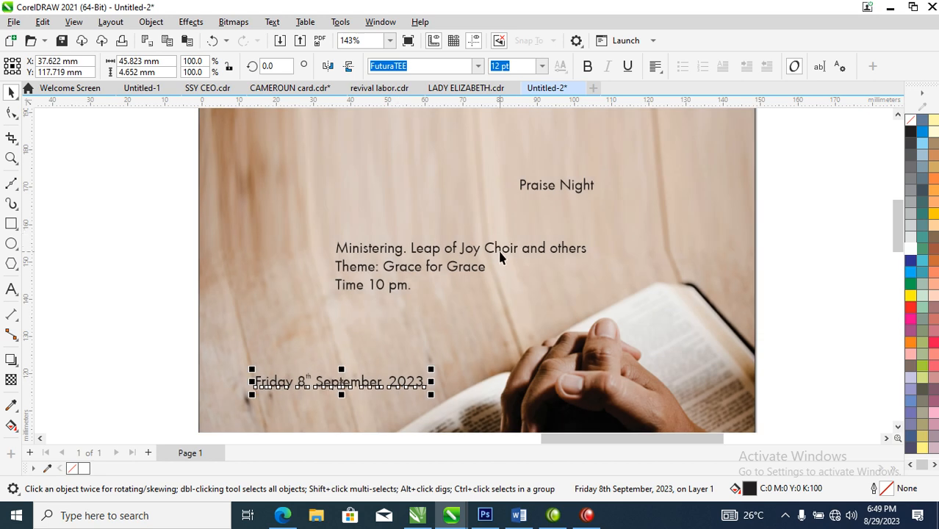
{"action": "left_click_drag", "start_coordinate": [510, 254], "coordinate": [437, 408]}
{"action": "scroll", "coordinate": [437, 408], "scroll_direction": "down", "scroll_amount": 5}
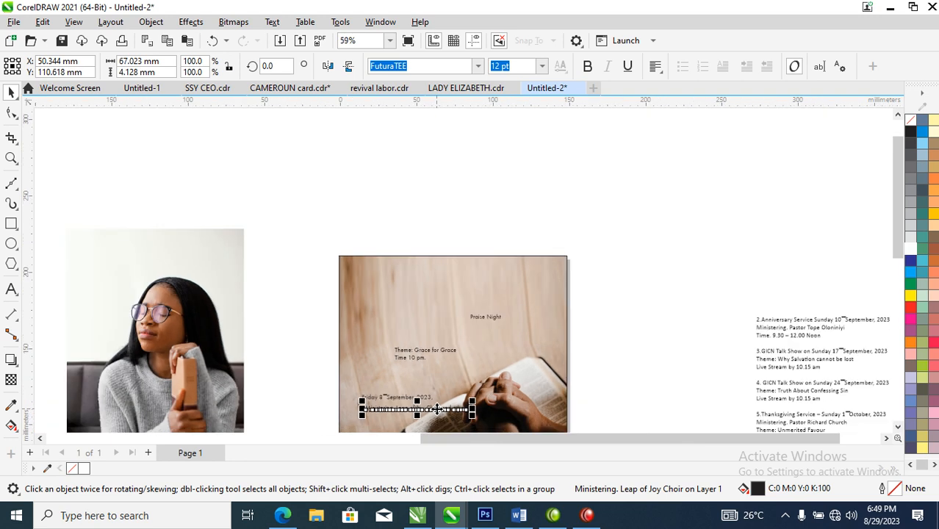
{"action": "key", "text": "F2"}
{"action": "left_click_drag", "start_coordinate": [335, 270], "coordinate": [623, 453]}
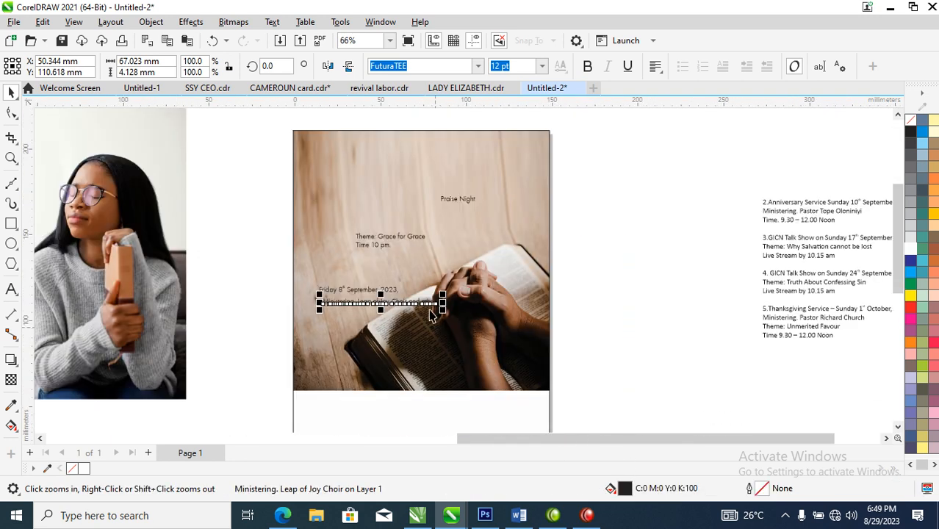
{"action": "left_click_drag", "start_coordinate": [424, 304], "coordinate": [419, 411]}
{"action": "left_click_drag", "start_coordinate": [374, 249], "coordinate": [346, 308]}
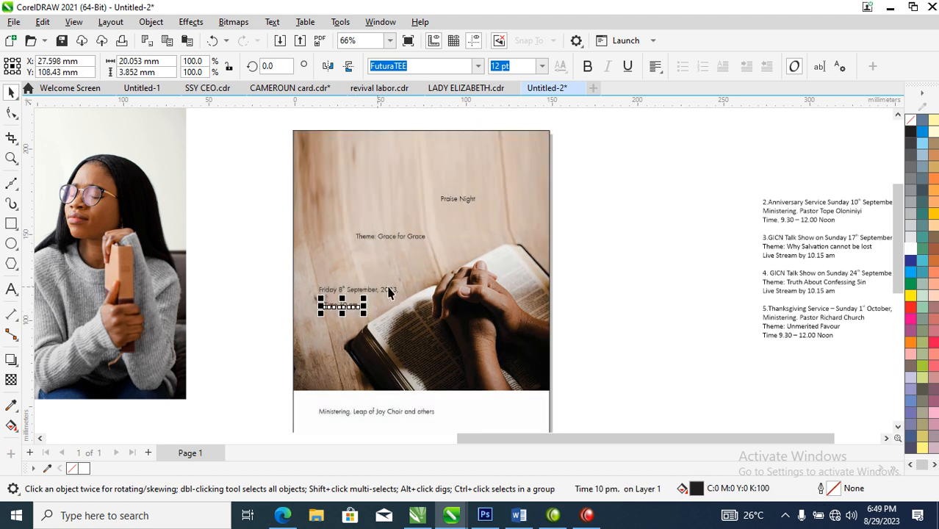
Step: Move the date and time texts into the white area below the photo and adjust the Ministering line's position beneath them
{"action": "left_click", "coordinate": [385, 295]}
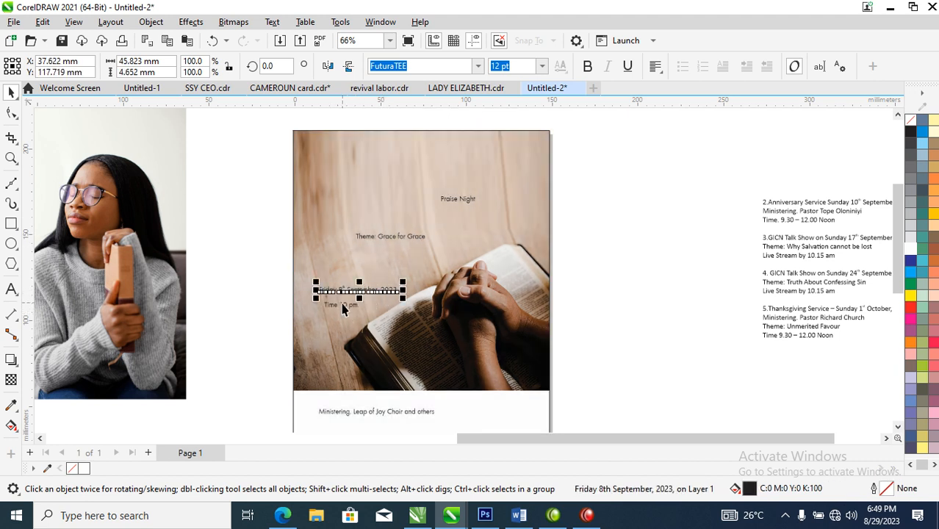
{"action": "left_click", "coordinate": [345, 302]}
{"action": "left_click", "coordinate": [376, 293]}
{"action": "left_click", "coordinate": [353, 307], "text": "shift"}
{"action": "left_click_drag", "start_coordinate": [365, 291], "coordinate": [494, 403]}
{"action": "left_click_drag", "start_coordinate": [415, 418], "coordinate": [432, 427]}
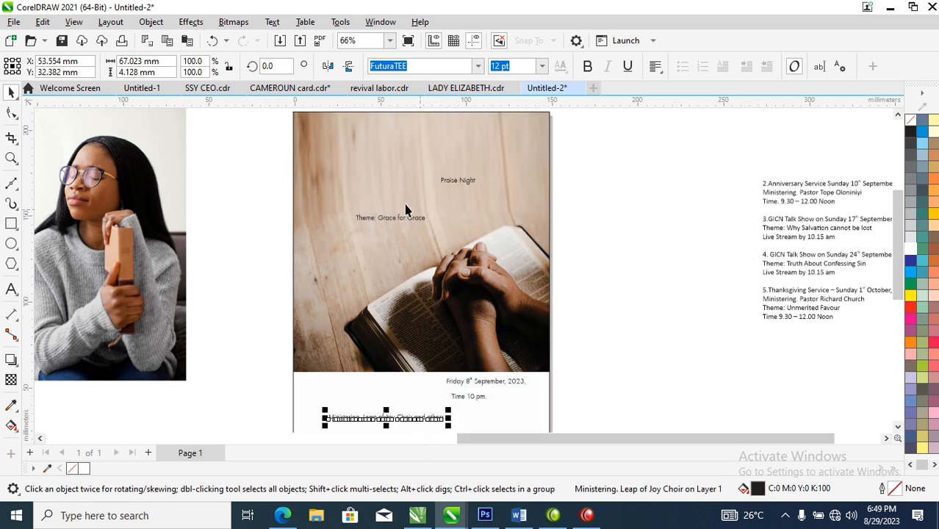
Step: Draw a circle about 20 mm across in the flyer's upper left, fill it white and remove its outline
{"action": "key", "text": "z"}
{"action": "left_click_drag", "start_coordinate": [267, 301], "coordinate": [677, 88]}
{"action": "key", "text": "F2"}
{"action": "left_click_drag", "start_coordinate": [160, 158], "coordinate": [530, 390]}
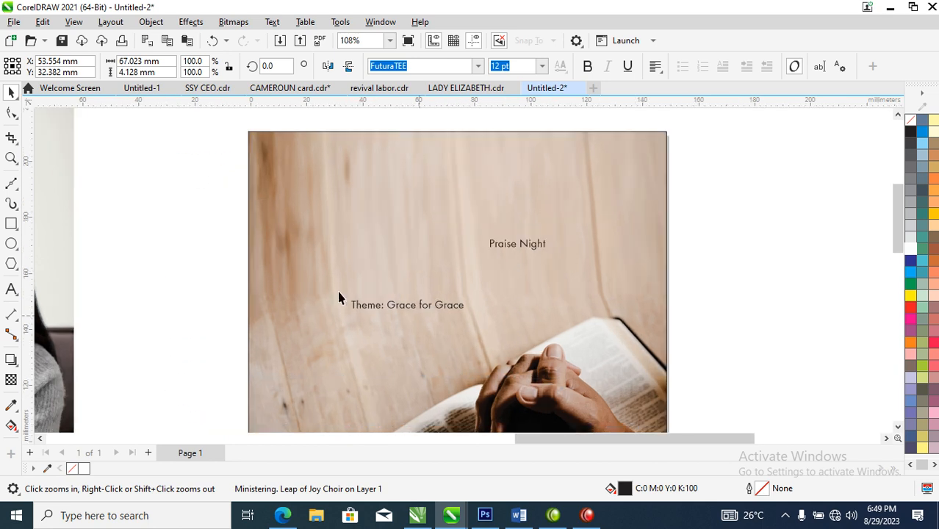
{"action": "left_click", "coordinate": [11, 244]}
{"action": "left_click_drag", "start_coordinate": [304, 160], "coordinate": [357, 214]}
{"action": "left_click", "coordinate": [911, 250]}
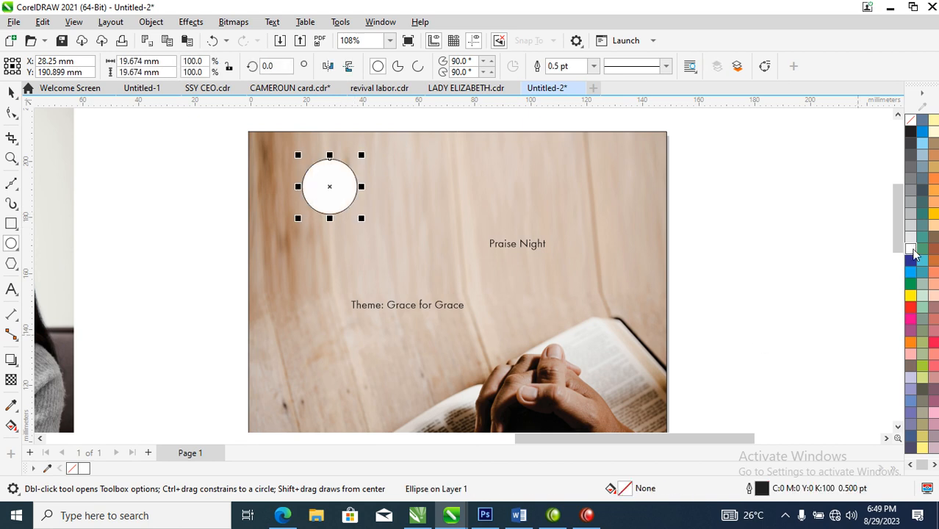
{"action": "right_click", "coordinate": [911, 123]}
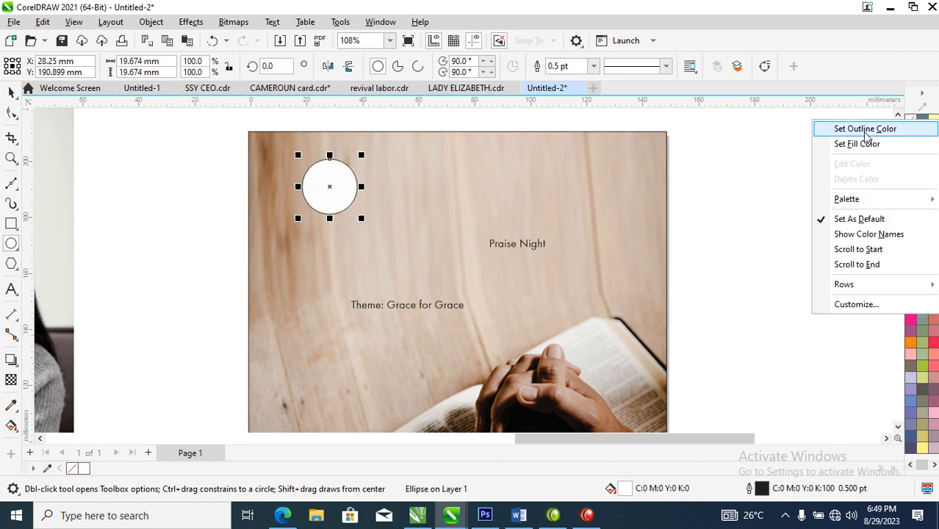
{"action": "left_click", "coordinate": [865, 131]}
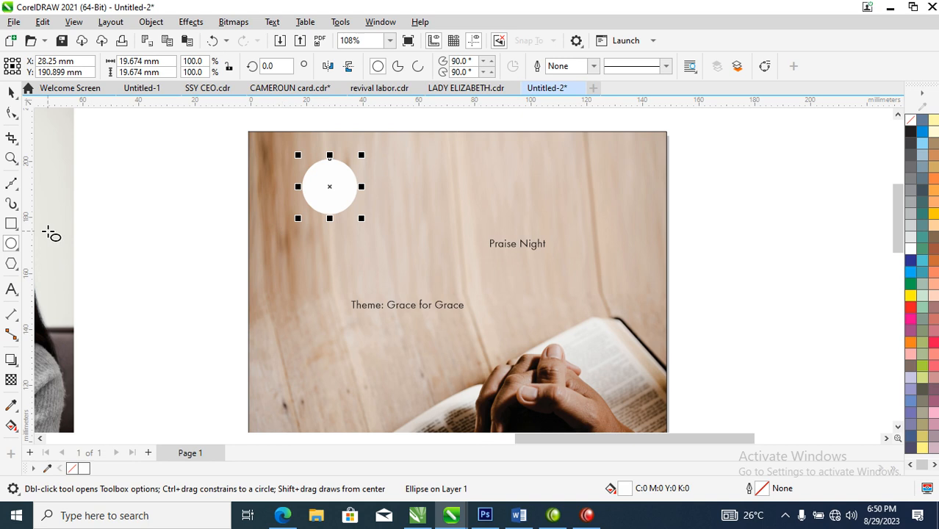
Step: Place a copy of the Praise Night text beside the white circle and change its wording to "impact Church International"
{"action": "key", "text": "space"}
{"action": "left_click_drag", "start_coordinate": [537, 250], "coordinate": [423, 183]}
{"action": "right_click", "coordinate": [422, 183]}
{"action": "left_click", "coordinate": [418, 184]}
{"action": "double_click", "coordinate": [417, 184]}
{"action": "key", "text": "ctrl+a"}
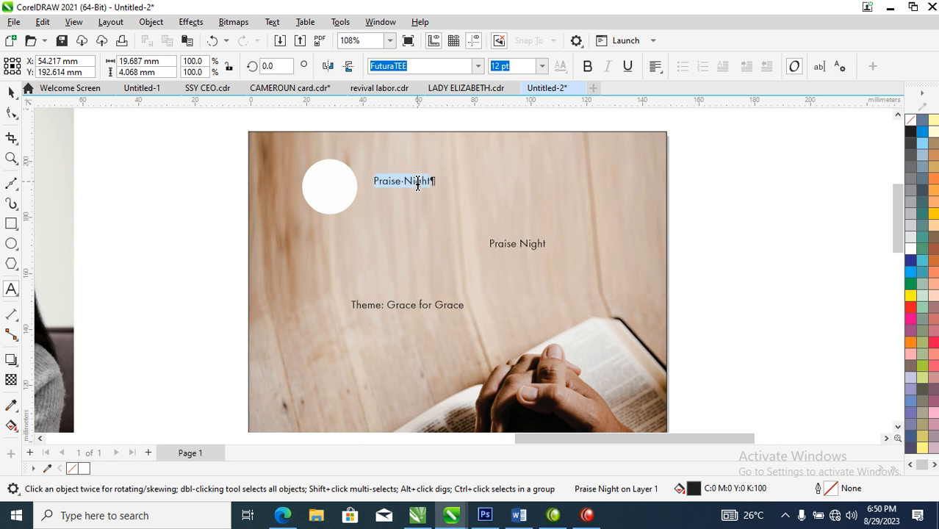
{"action": "key", "text": "Delete"}
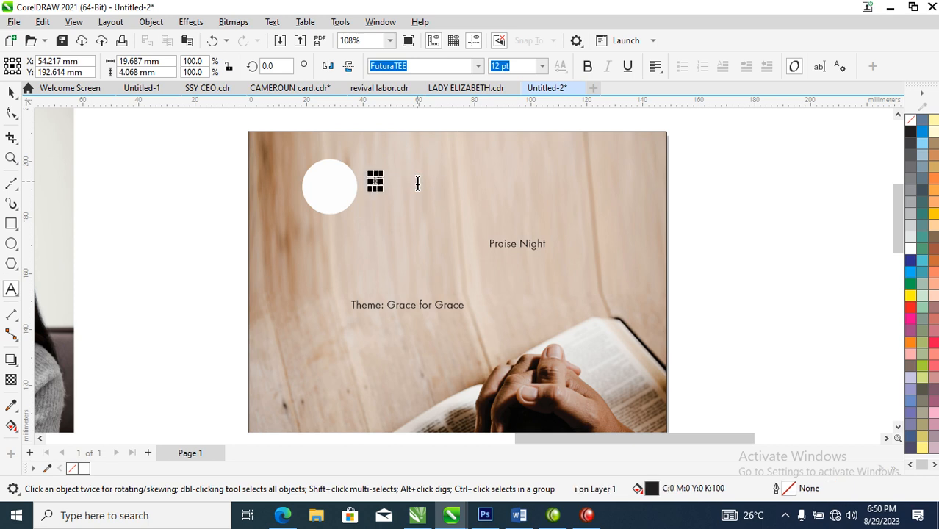
{"action": "type", "text": "impact Ch"}
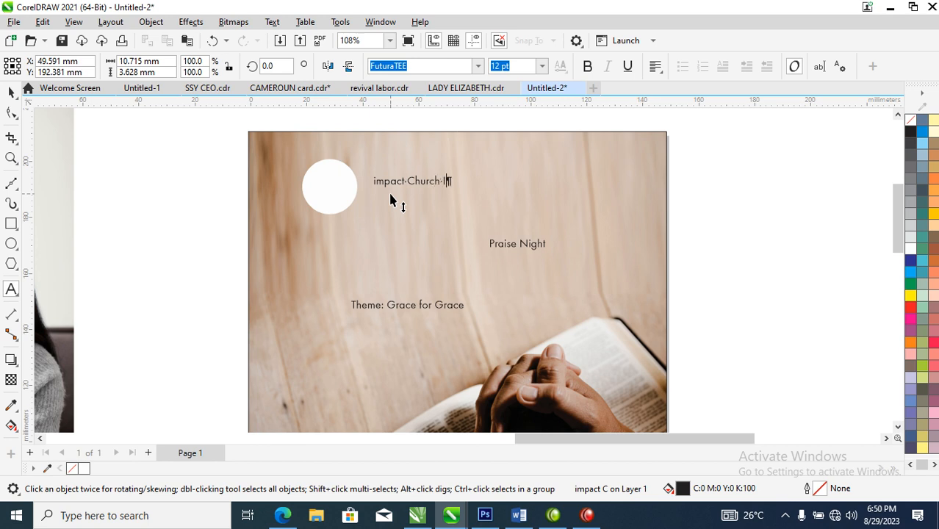
{"action": "type", "text": "urch International"}
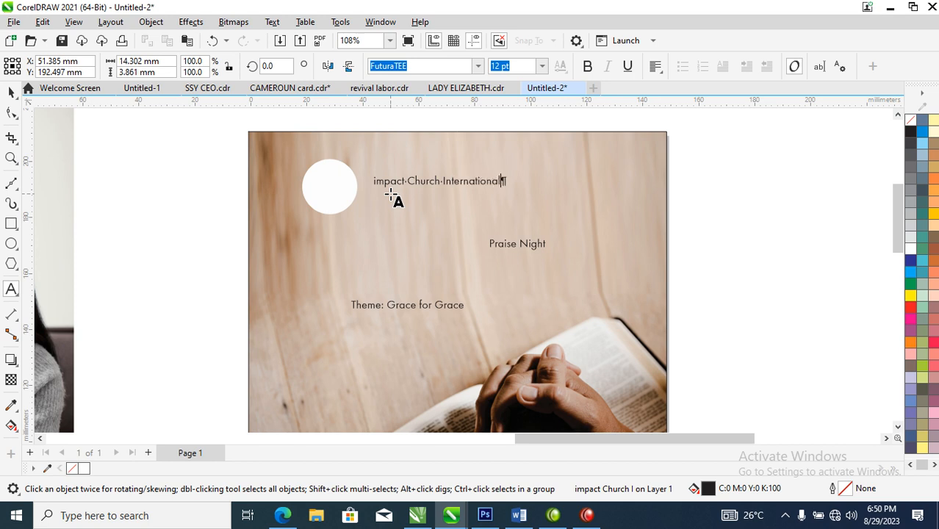
Step: Enlarge the church name to about 22 pt and capitalise its first letter to read "Impact Church International"
{"action": "key", "text": "ctrl+space"}
{"action": "left_click_drag", "start_coordinate": [504, 191], "coordinate": [611, 232]}
{"action": "double_click", "coordinate": [379, 189]}
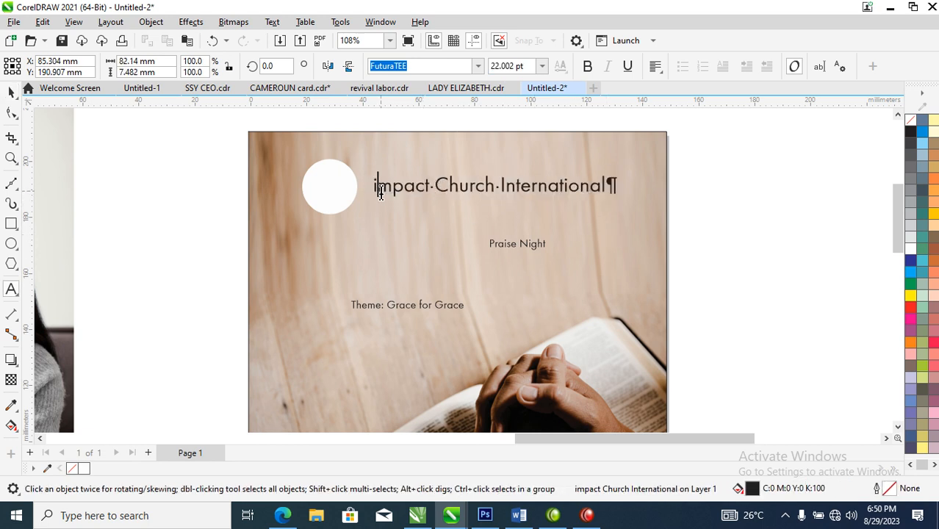
{"action": "left_click_drag", "start_coordinate": [379, 189], "coordinate": [373, 185]}
{"action": "type", "text": "I"}
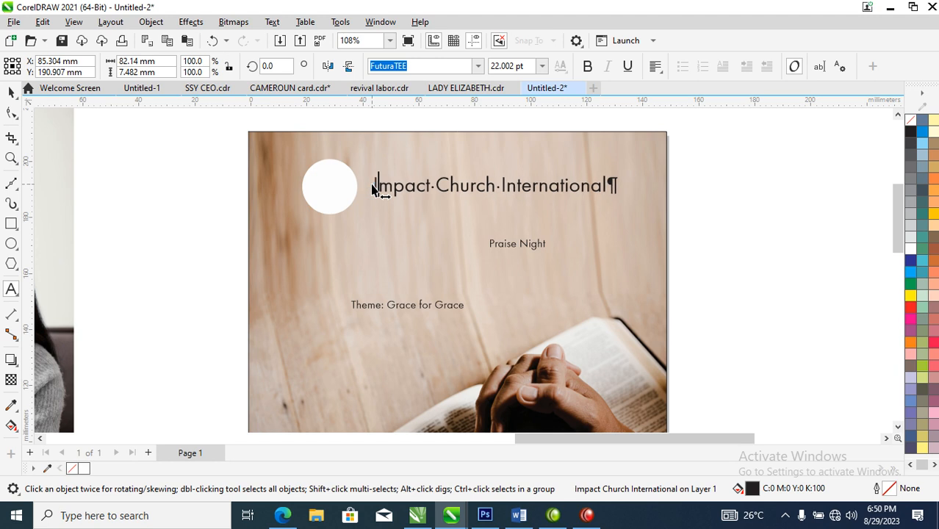
{"action": "key", "text": "ctrl+space"}
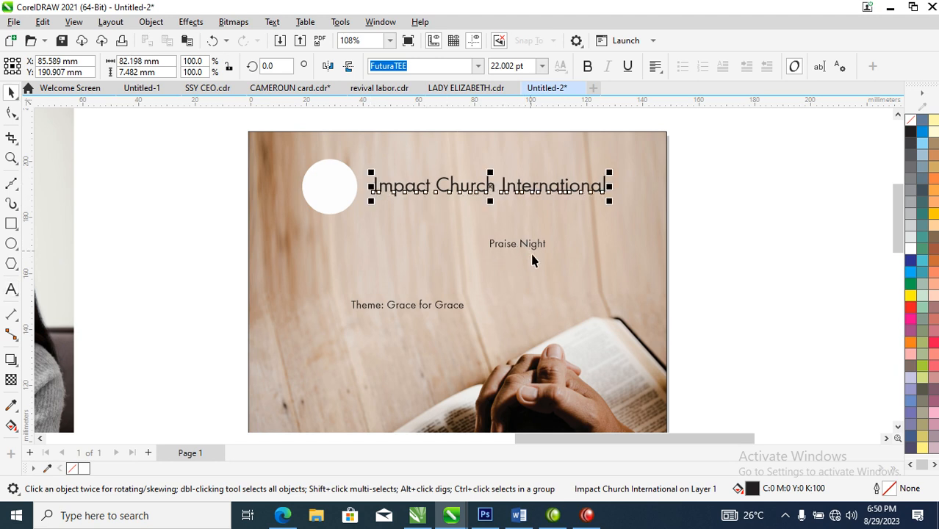
Step: Copy the Praise Night text below the church name, reword the copy as "PRESENTS" and widen its letter spacing
{"action": "left_click_drag", "start_coordinate": [540, 252], "coordinate": [471, 218]}
{"action": "right_click", "coordinate": [471, 219]}
{"action": "key", "text": "F8"}
{"action": "key", "text": "ctrl+a"}
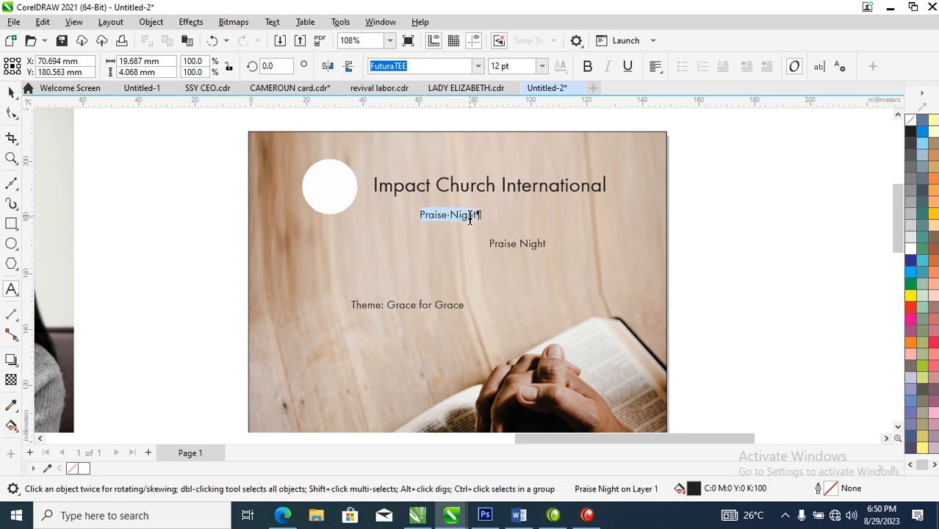
{"action": "type", "text": "PRESENTS"}
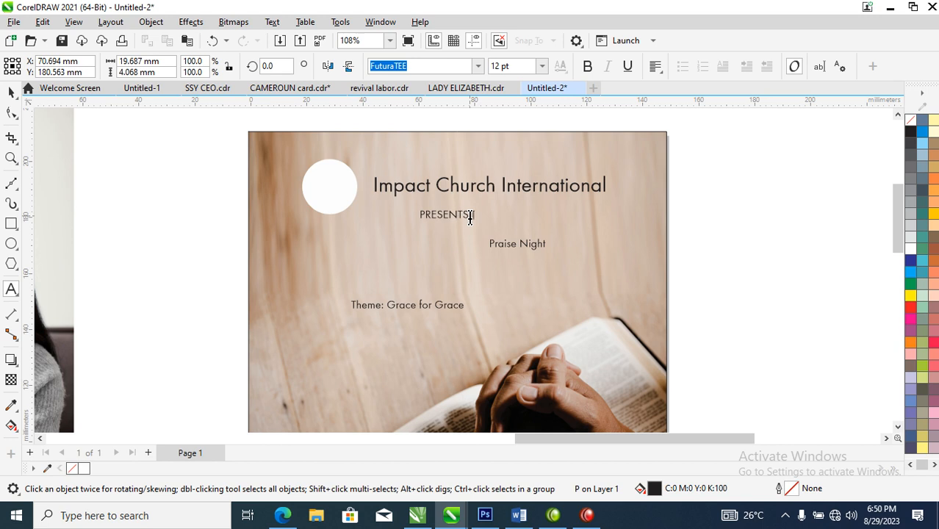
{"action": "key", "text": "ctrl+space"}
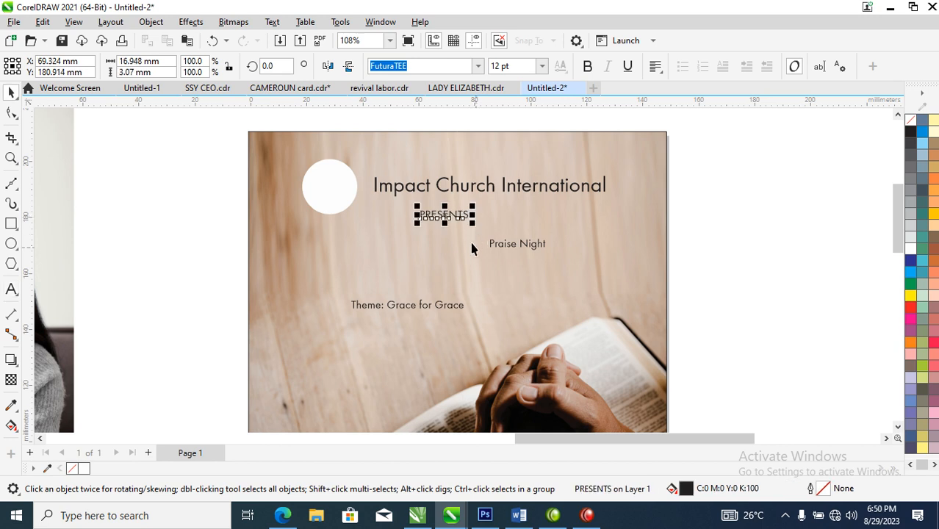
{"action": "left_click", "coordinate": [11, 113]}
{"action": "left_click_drag", "start_coordinate": [473, 223], "coordinate": [523, 230]}
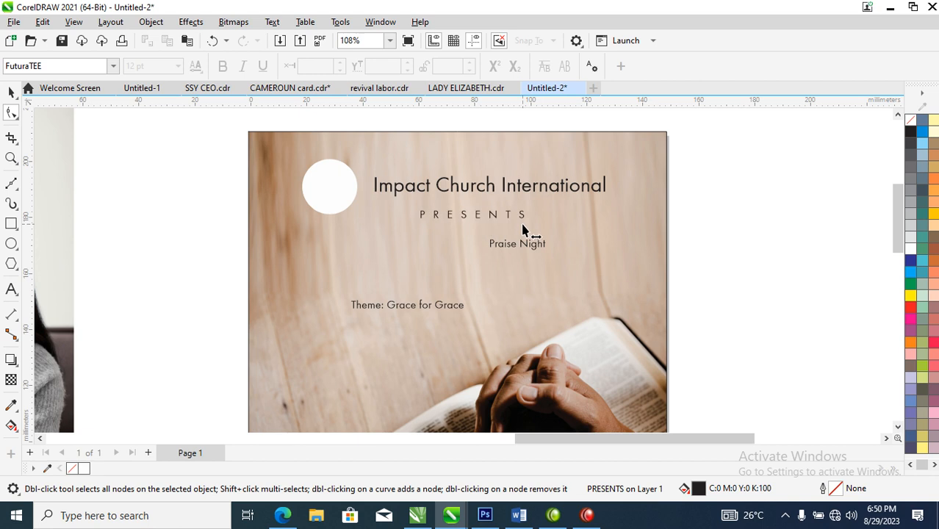
Step: Move the theme line farther down the photo, and place the Praise Night title below PRESENTS, enlarged to about 38 pt
{"action": "key", "text": "space"}
{"action": "left_click", "coordinate": [455, 308]}
{"action": "left_click_drag", "start_coordinate": [458, 308], "coordinate": [440, 377]}
{"action": "left_click_drag", "start_coordinate": [539, 252], "coordinate": [550, 271]}
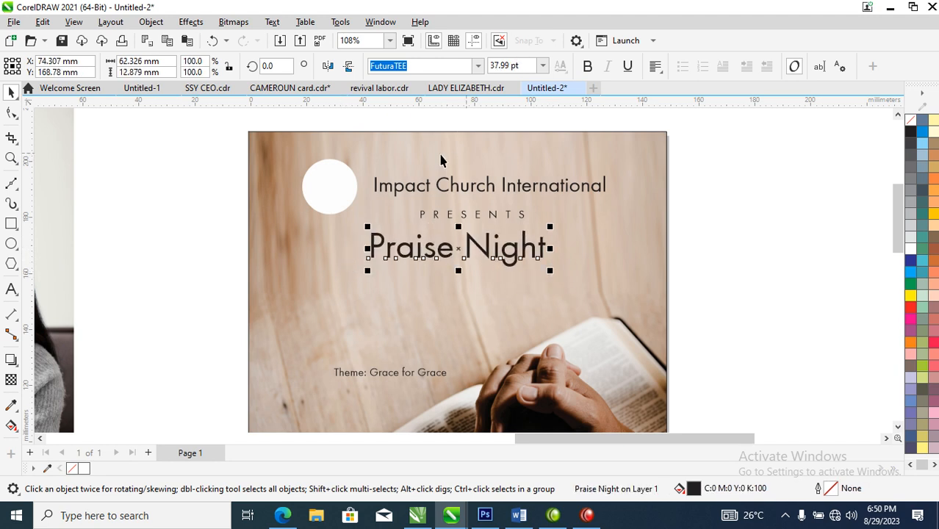
Step: Try Trajan Pro on the Praise Night title, and set its font to HelloParis Sans Regular
{"action": "left_click", "coordinate": [478, 66]}
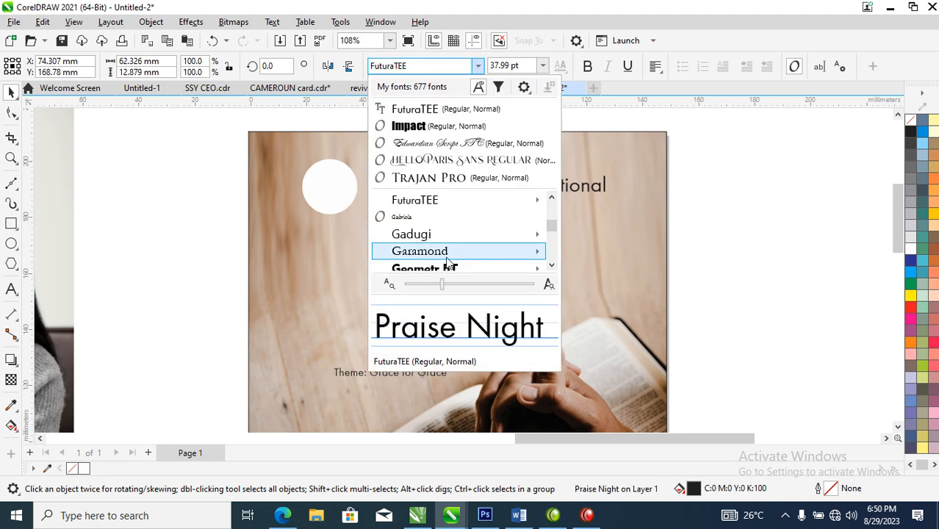
{"action": "left_click", "coordinate": [438, 177]}
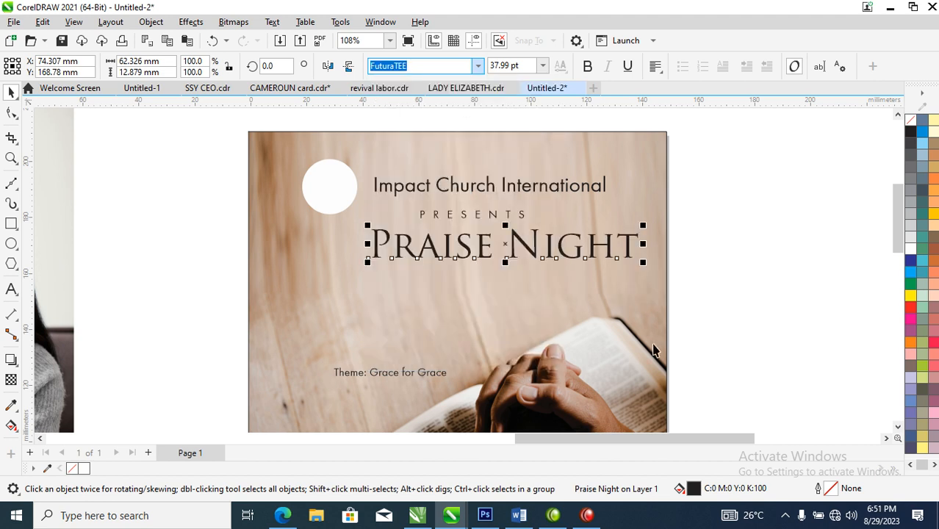
{"action": "left_click", "coordinate": [478, 66]}
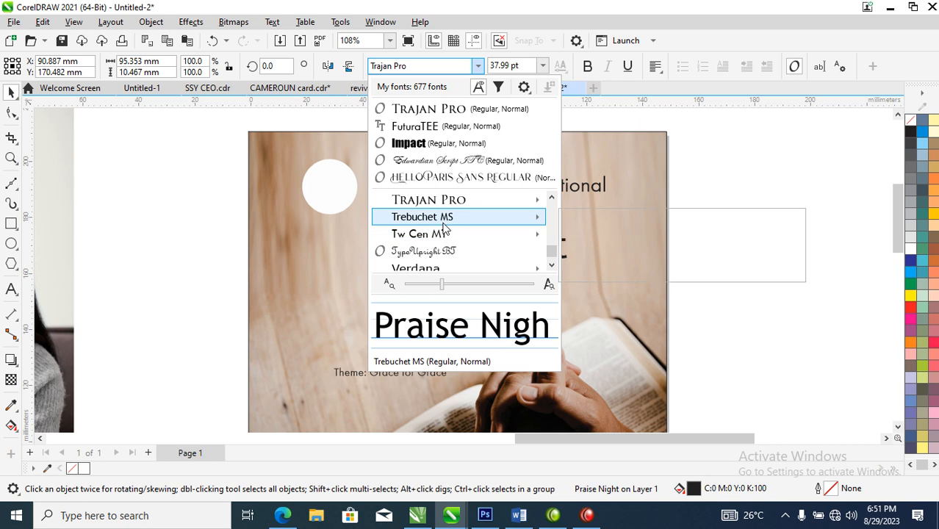
{"action": "mouse_move", "coordinate": [444, 223]}
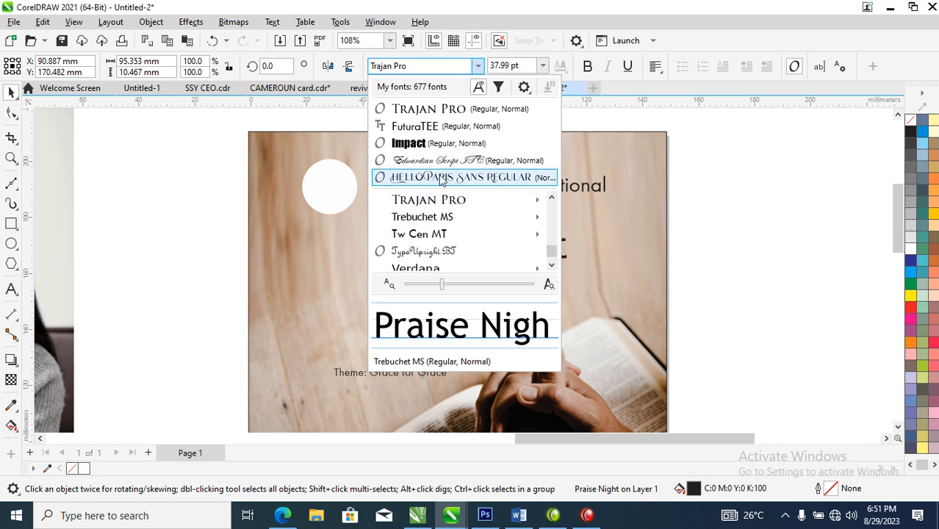
{"action": "left_click", "coordinate": [441, 177]}
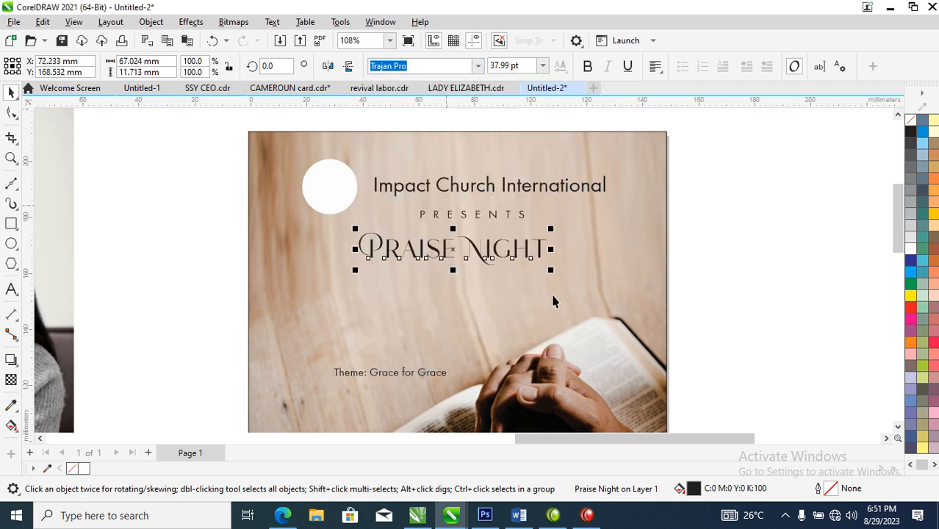
Step: Give the Praise Night title a black hairline outline and enlarge it to about 46 pt
{"action": "right_click", "coordinate": [906, 133]}
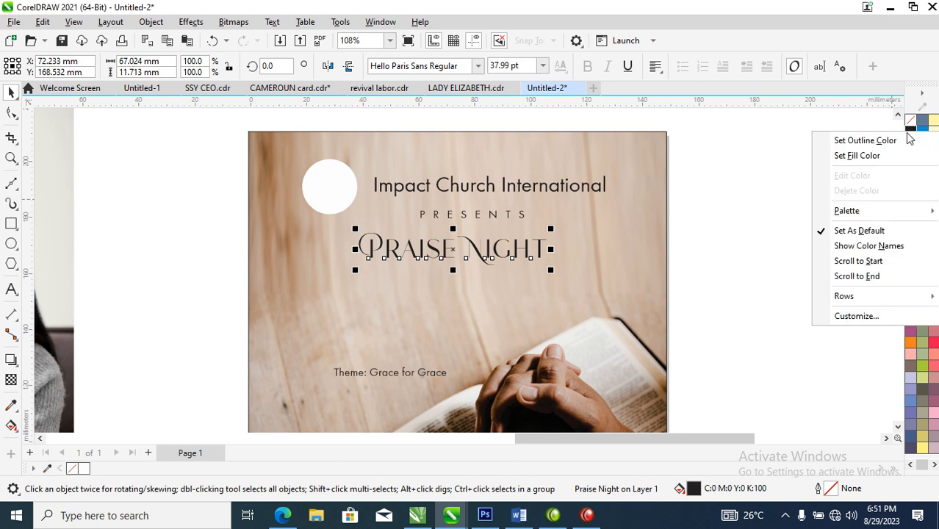
{"action": "left_click", "coordinate": [846, 138]}
{"action": "left_click_drag", "start_coordinate": [556, 274], "coordinate": [571, 300]}
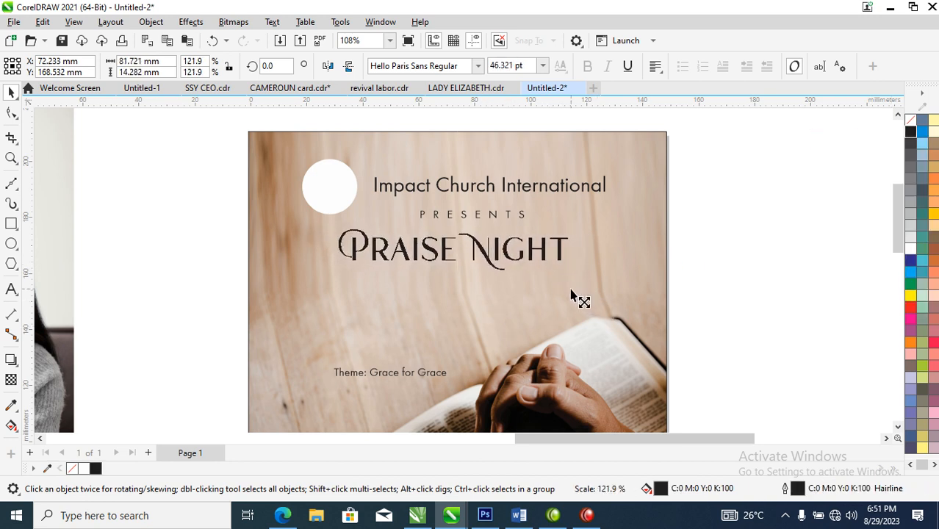
Step: Enlarge the "Theme: Grace for Grace" line on the photo to about 28 pt
{"action": "scroll", "coordinate": [478, 332], "scroll_direction": "down", "scroll_amount": 2}
{"action": "scroll", "coordinate": [452, 360], "scroll_direction": "down", "scroll_amount": 1}
{"action": "key", "text": "z"}
{"action": "left_click_drag", "start_coordinate": [310, 221], "coordinate": [592, 423]}
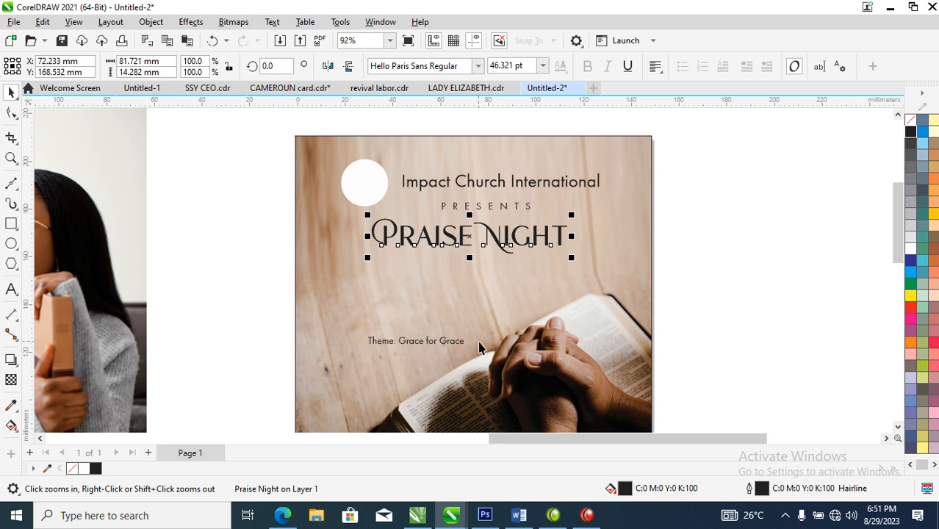
{"action": "scroll", "coordinate": [469, 335], "scroll_direction": "down", "scroll_amount": 2}
{"action": "key", "text": "F2"}
{"action": "left_click_drag", "start_coordinate": [315, 237], "coordinate": [641, 418]}
{"action": "left_click", "coordinate": [439, 260]}
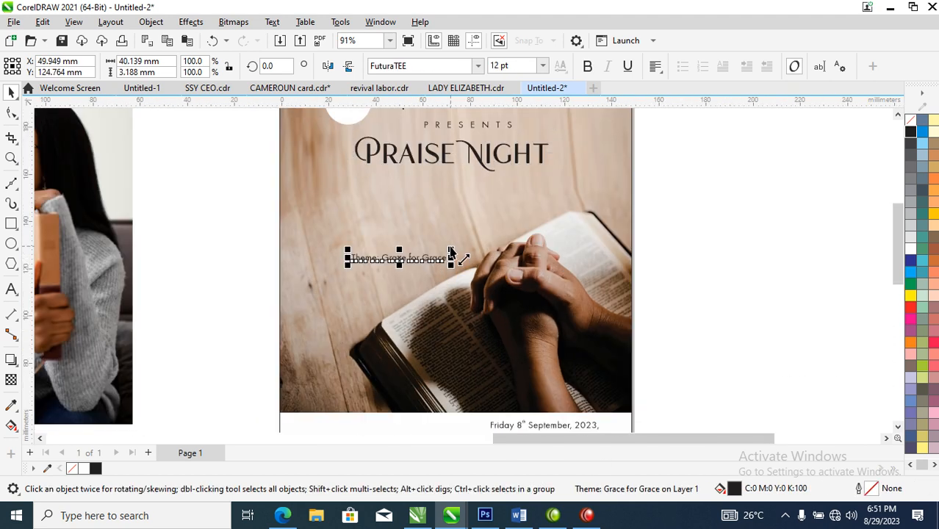
{"action": "left_click_drag", "start_coordinate": [451, 252], "coordinate": [573, 190]}
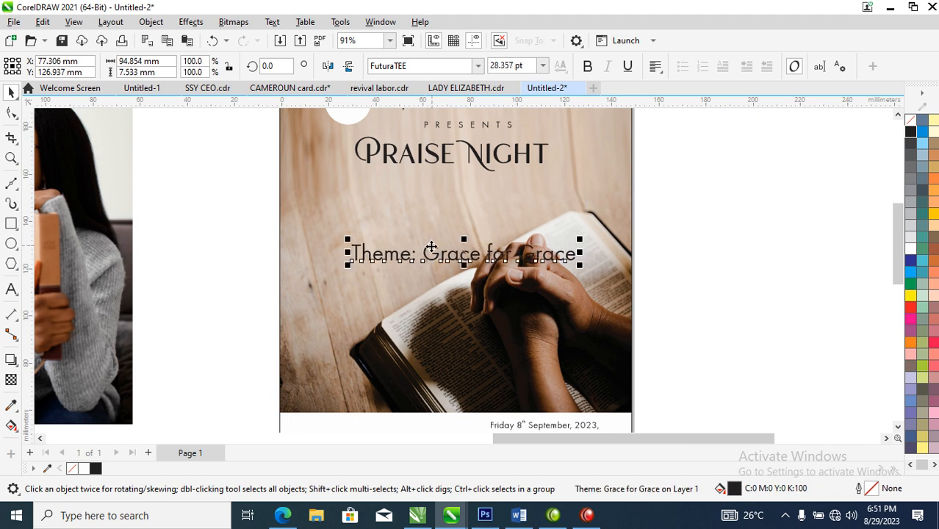
Step: Put "Grace for Grace" on its own line after "Theme:" and break the two lines apart into separate text objects
{"action": "key", "text": "F8"}
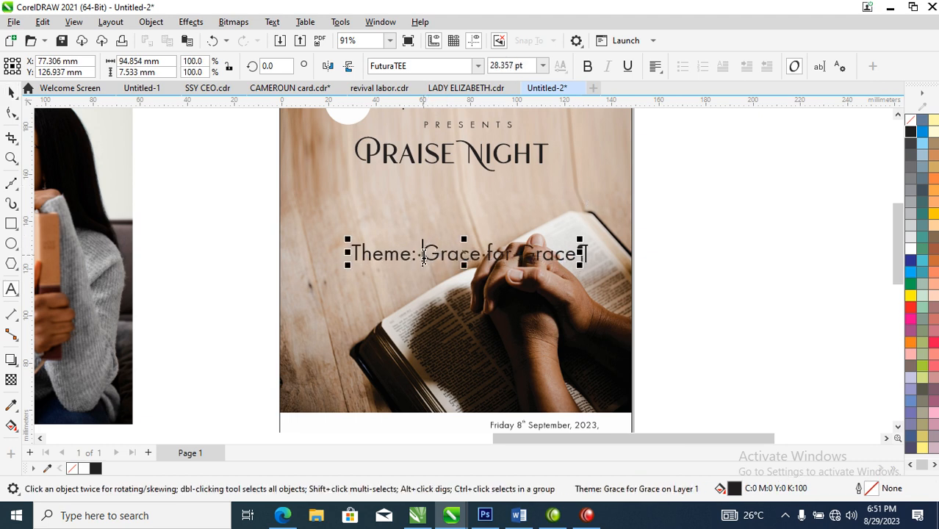
{"action": "left_click", "coordinate": [423, 254]}
{"action": "key", "text": "Return"}
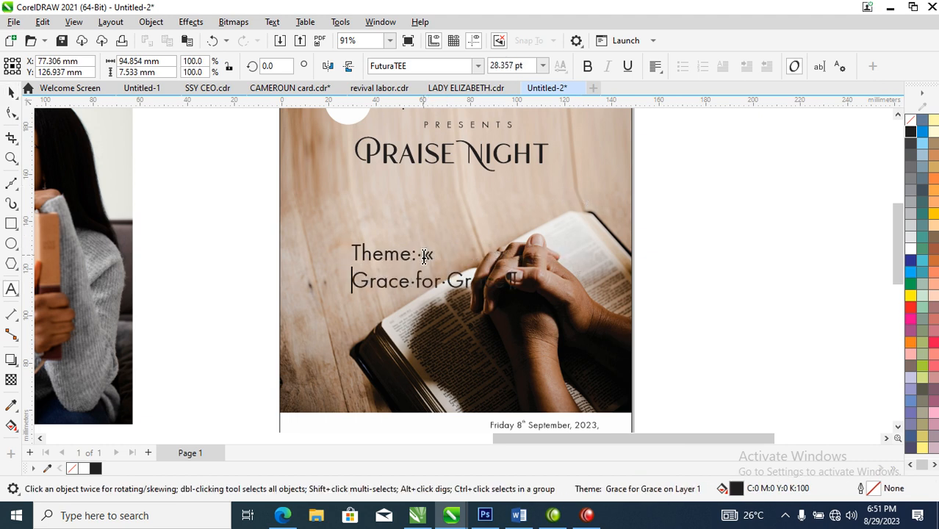
{"action": "key", "text": "ctrl+space"}
{"action": "key", "text": "ctrl+k"}
Step: Copy all properties of the PRESENTS text onto "Theme:" and change the word to uppercase
{"action": "left_click_drag", "start_coordinate": [512, 129], "coordinate": [413, 260]}
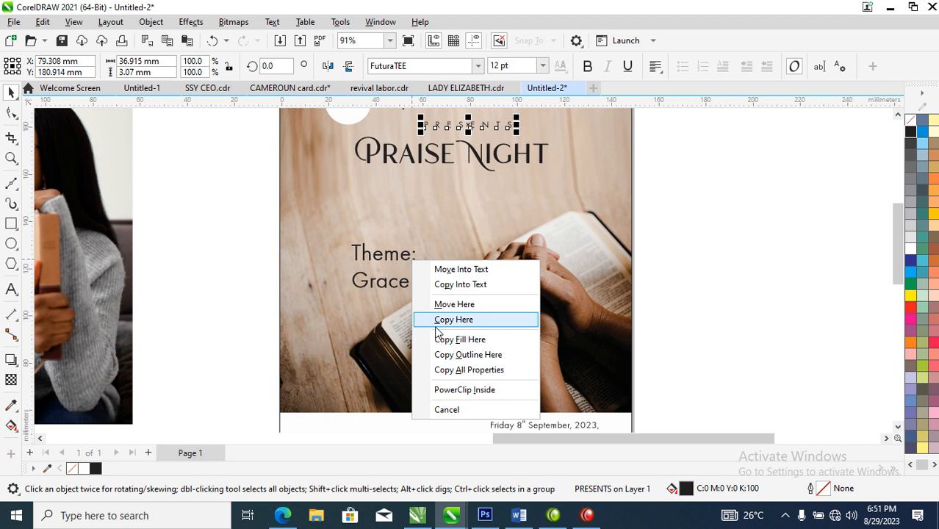
{"action": "left_click", "coordinate": [475, 371]}
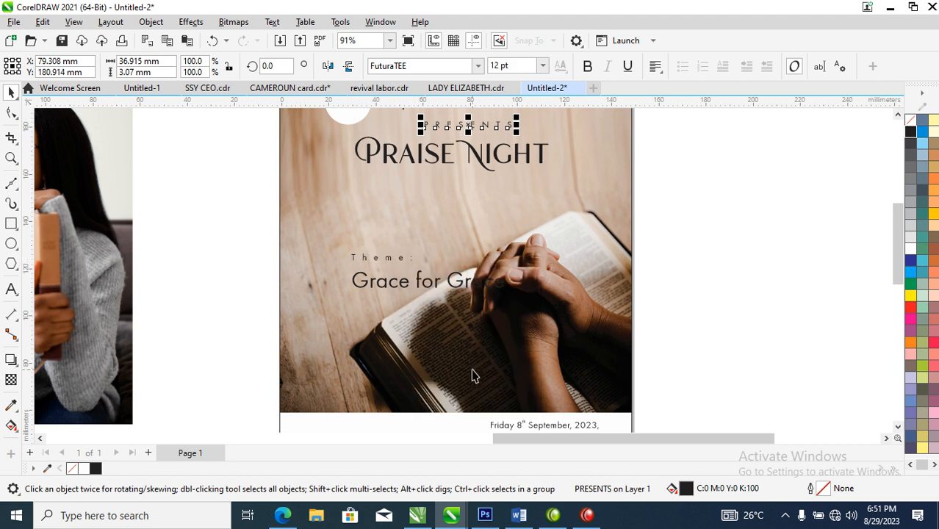
{"action": "left_click", "coordinate": [402, 260]}
{"action": "double_click", "coordinate": [402, 258]}
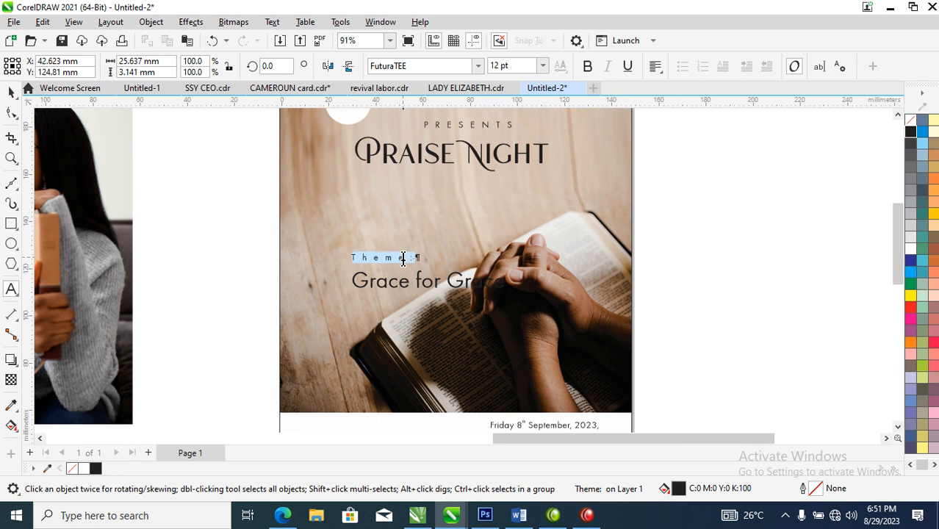
{"action": "key", "text": "shift+F3"}
{"action": "left_click", "coordinate": [456, 244]}
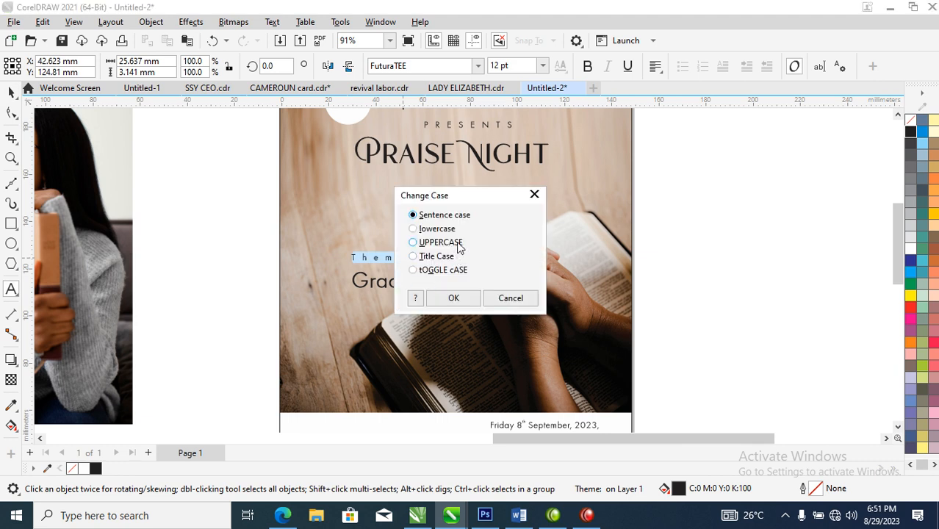
{"action": "left_click", "coordinate": [452, 296]}
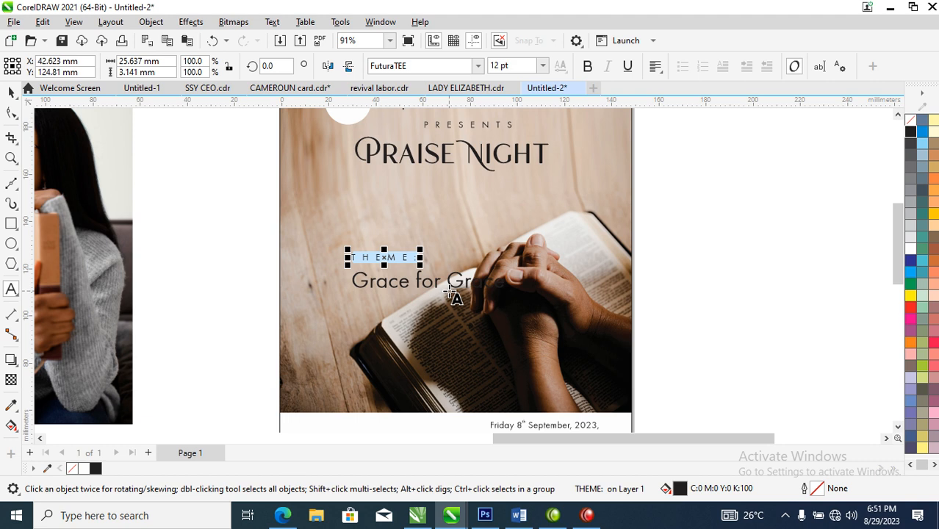
{"action": "key", "text": "ctrl+space"}
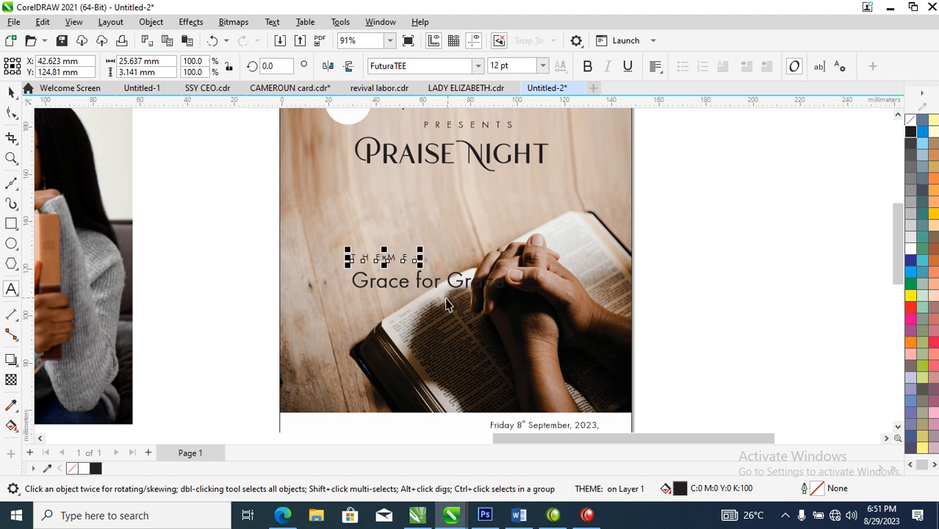
Step: Place "THEME:" and "Grace for Grace" below the Praise Night title, and set "Grace for Grace" in bold Trajan Pro
{"action": "left_click_drag", "start_coordinate": [413, 260], "coordinate": [489, 193]}
{"action": "left_click_drag", "start_coordinate": [455, 281], "coordinate": [449, 213]}
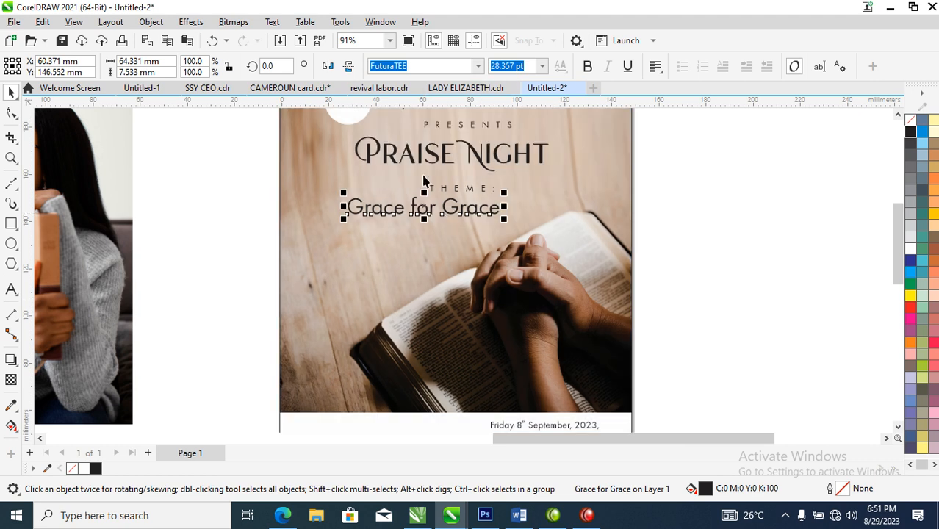
{"action": "left_click", "coordinate": [477, 66]}
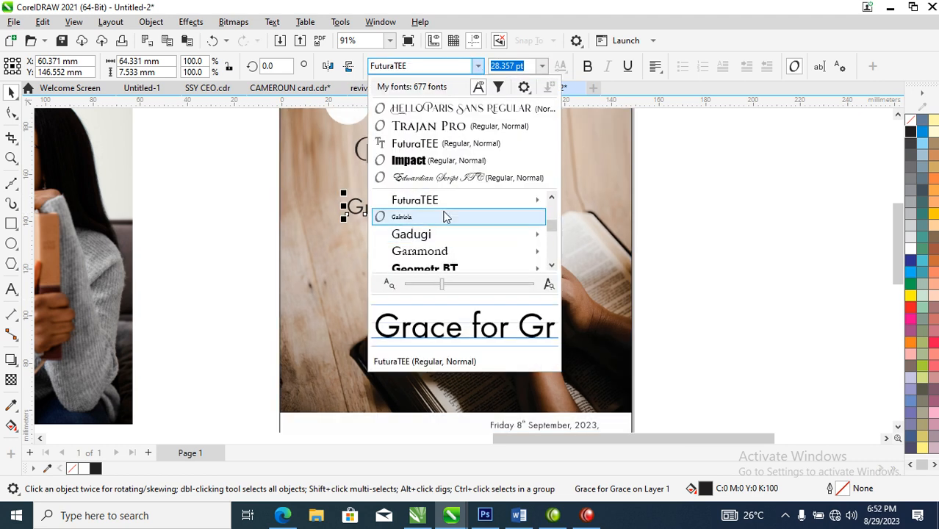
{"action": "left_click", "coordinate": [454, 127]}
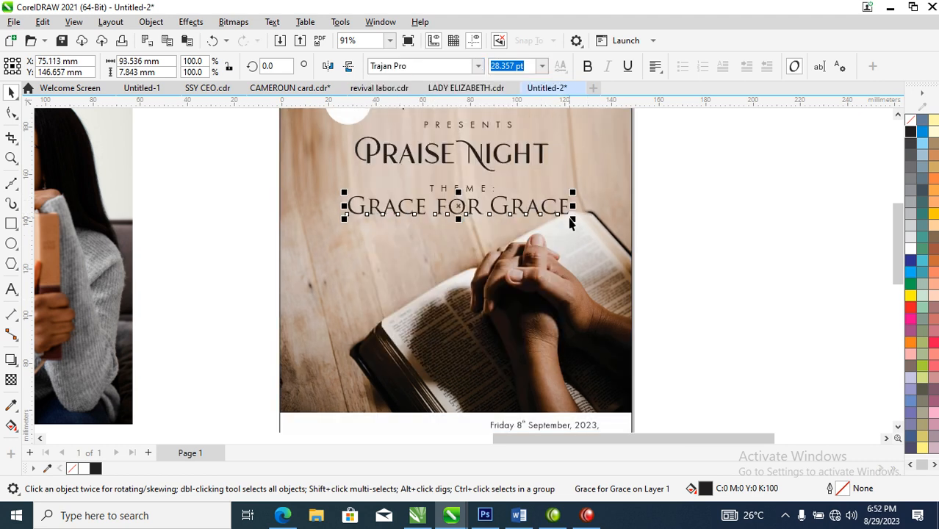
{"action": "left_click", "coordinate": [588, 66]}
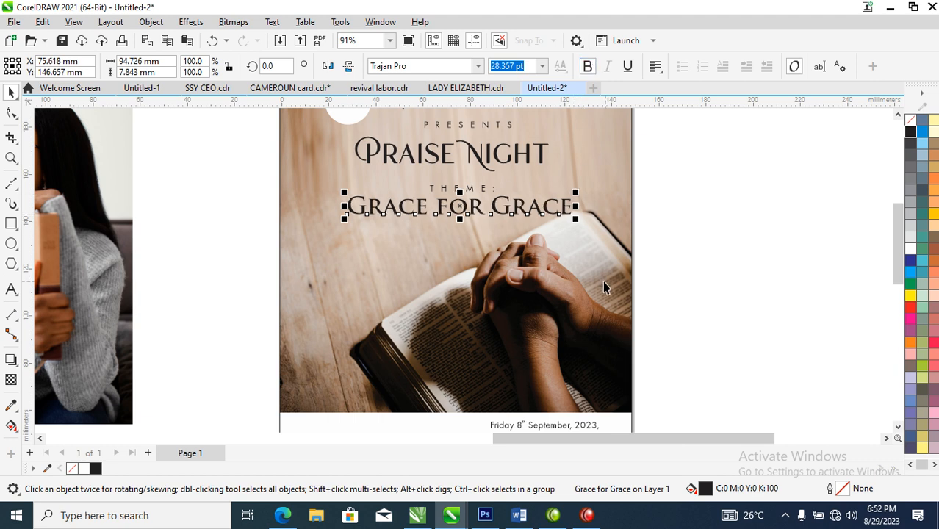
Step: Break "Grace for Grace" into separate words, and place the last "Grace" over the lower photo in white at about 100 pt
{"action": "key", "text": "ctrl+k"}
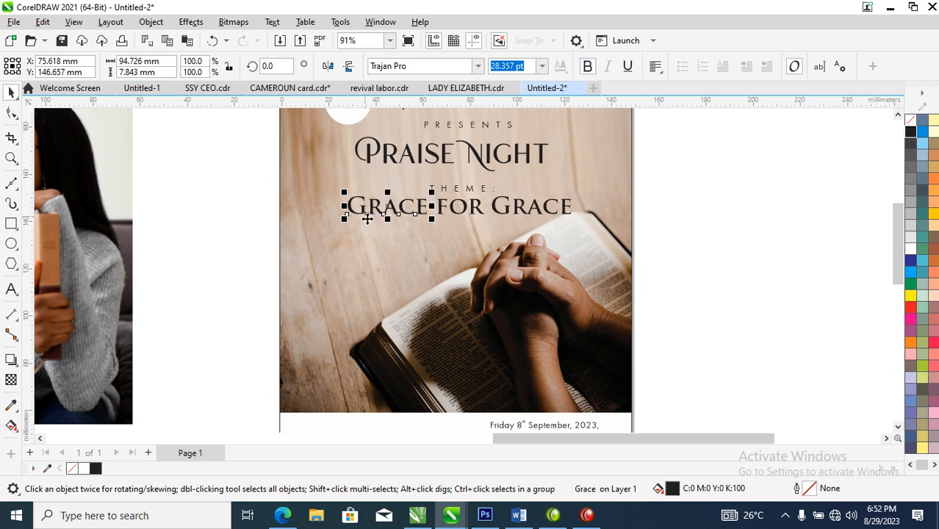
{"action": "left_click_drag", "start_coordinate": [519, 211], "coordinate": [352, 269]}
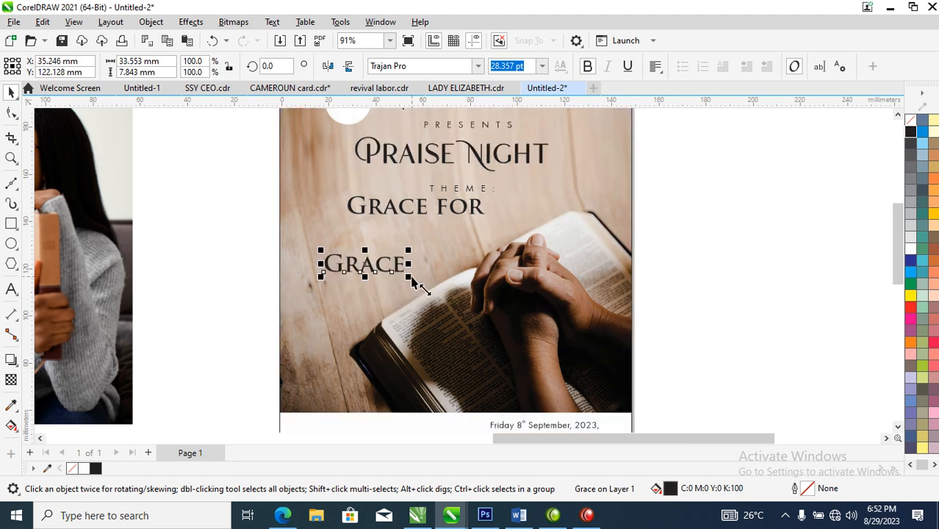
{"action": "left_click_drag", "start_coordinate": [409, 277], "coordinate": [552, 315]}
{"action": "left_click_drag", "start_coordinate": [580, 253], "coordinate": [562, 313]}
{"action": "scroll", "coordinate": [490, 331], "scroll_direction": "down", "scroll_amount": 1}
{"action": "key", "text": "F2"}
{"action": "left_click_drag", "start_coordinate": [362, 179], "coordinate": [624, 371]}
{"action": "left_click", "coordinate": [910, 249]}
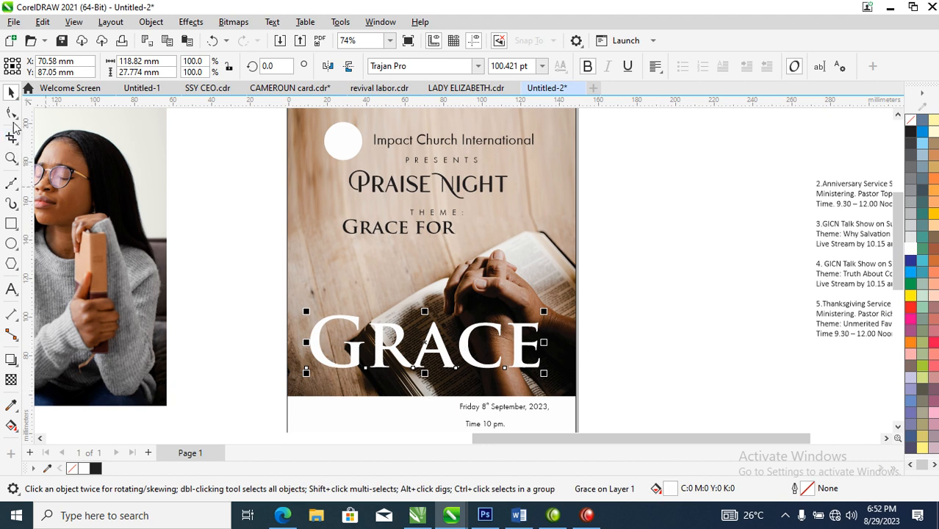
Step: Tighten the large Grace's letter spacing to about 103 mm overall width, and place the word "for" in white just above it
{"action": "left_click", "coordinate": [12, 115]}
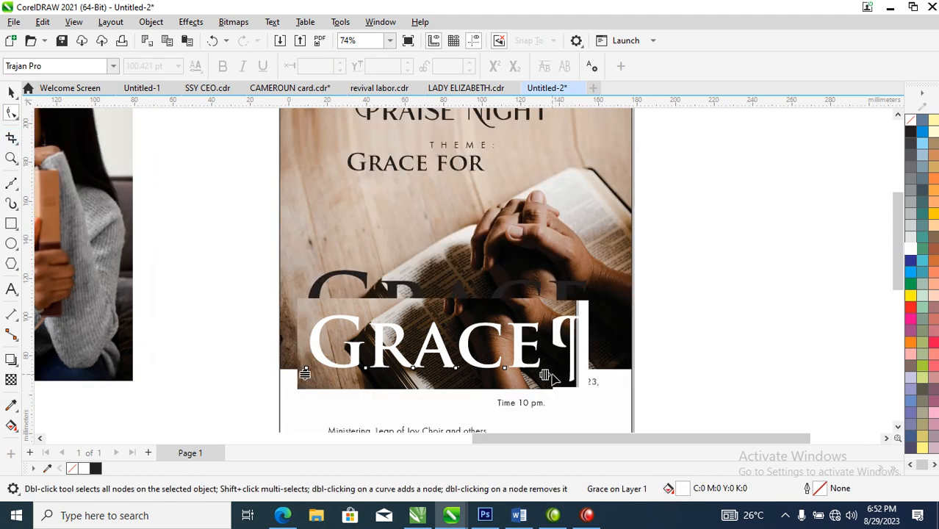
{"action": "left_click_drag", "start_coordinate": [544, 374], "coordinate": [511, 375]}
{"action": "key", "text": "space"}
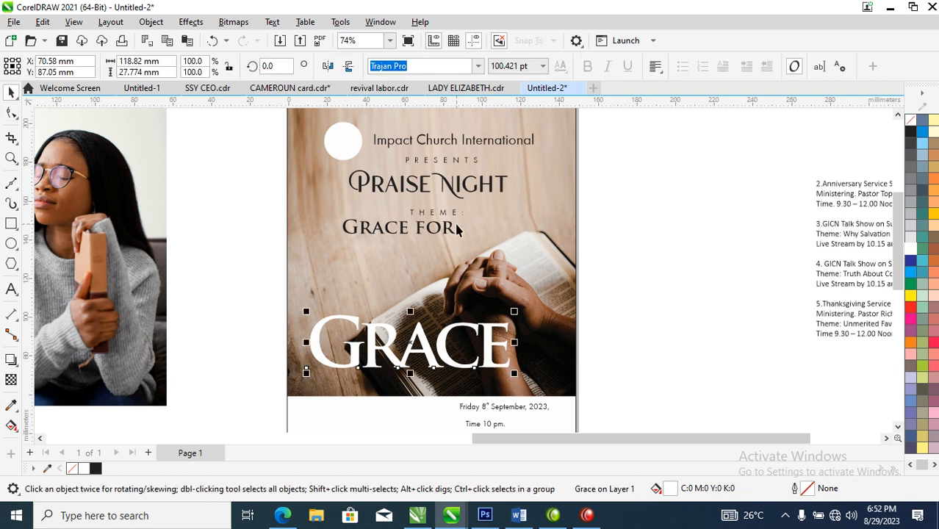
{"action": "left_click_drag", "start_coordinate": [450, 230], "coordinate": [428, 316]}
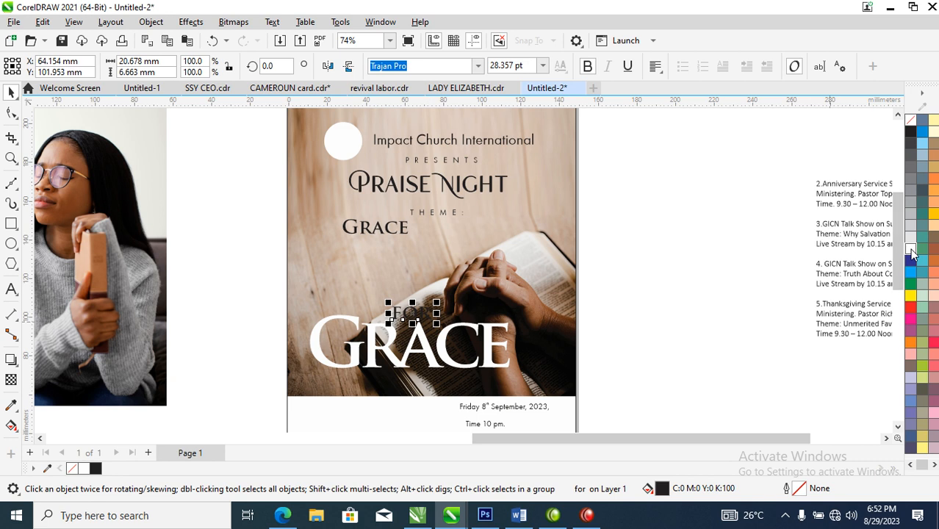
Step: Duplicate the large white Grace above "for" and delete the small black Grace left under the theme label
{"action": "left_click_drag", "start_coordinate": [447, 350], "coordinate": [446, 279]}
{"action": "right_click", "coordinate": [446, 279]}
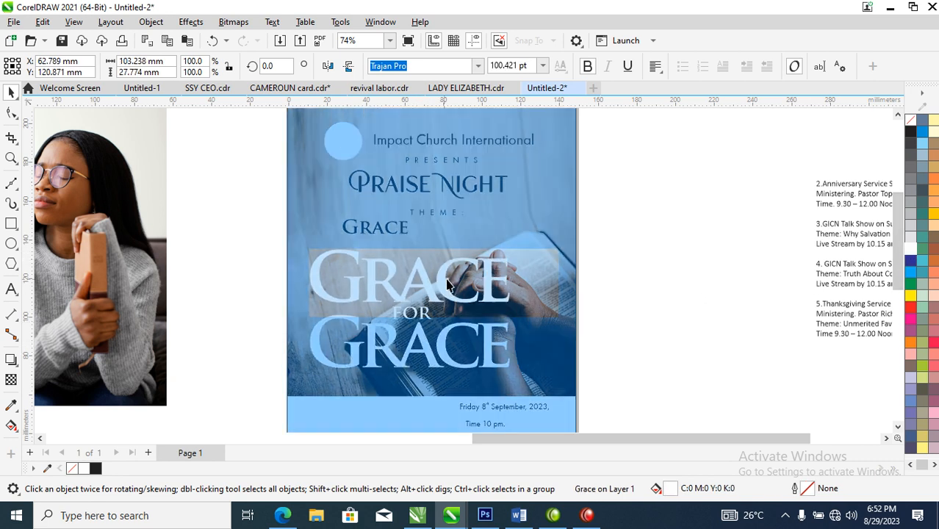
{"action": "left_click", "coordinate": [656, 177]}
{"action": "left_click", "coordinate": [658, 183]}
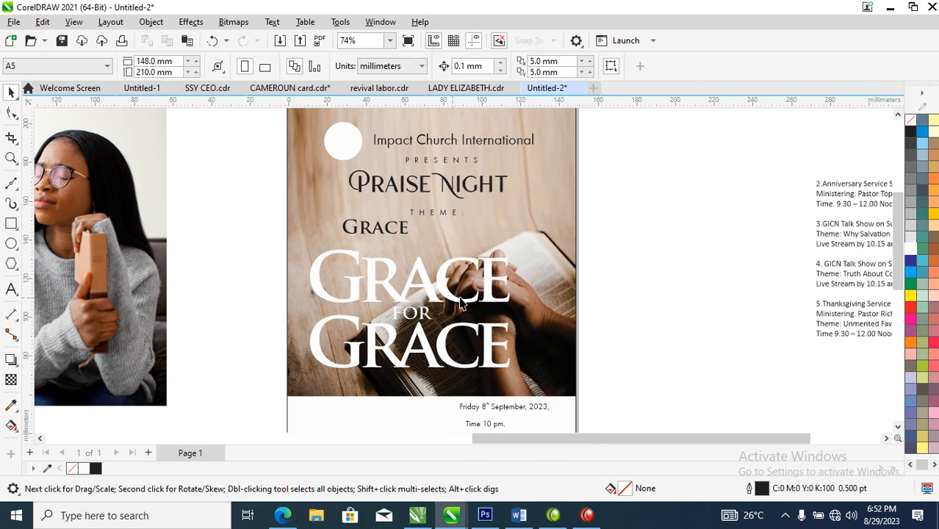
{"action": "left_click", "coordinate": [404, 230]}
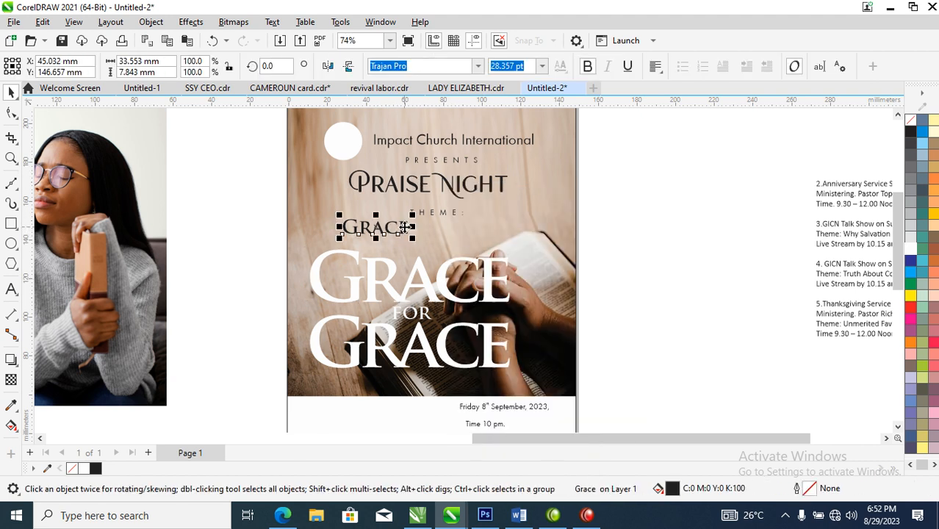
{"action": "key", "text": "Delete"}
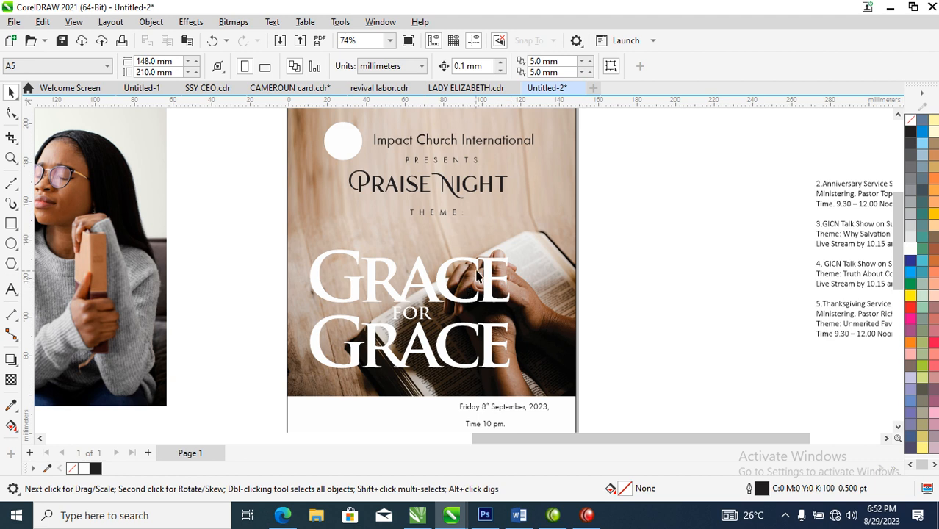
Step: Change the upper large Grace to uppercase so all its letters are full capitals
{"action": "double_click", "coordinate": [491, 286]}
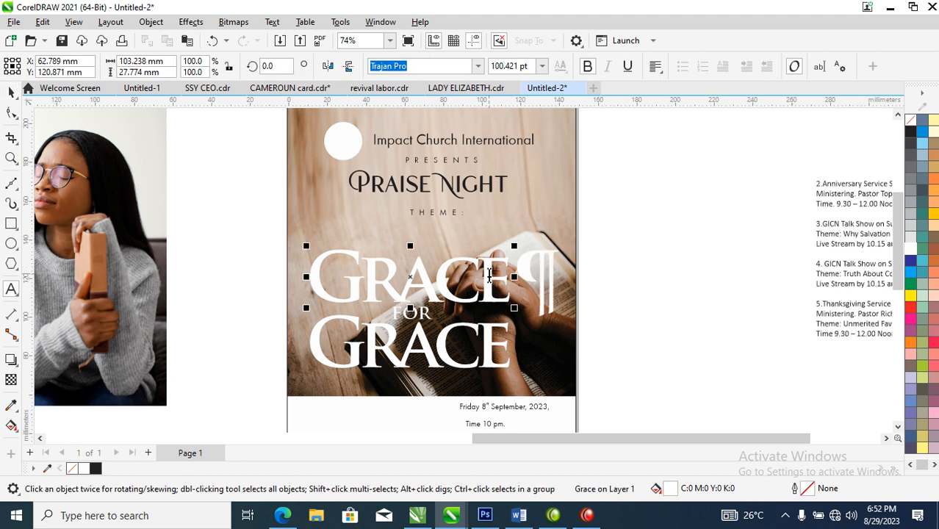
{"action": "type", "text": "a"}
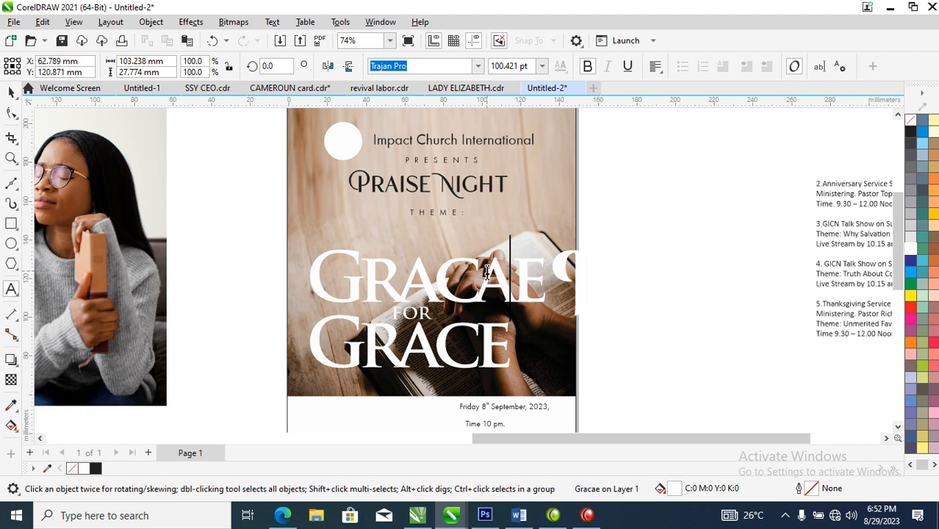
{"action": "key", "text": "BackSpace"}
{"action": "key", "text": "ctrl+a"}
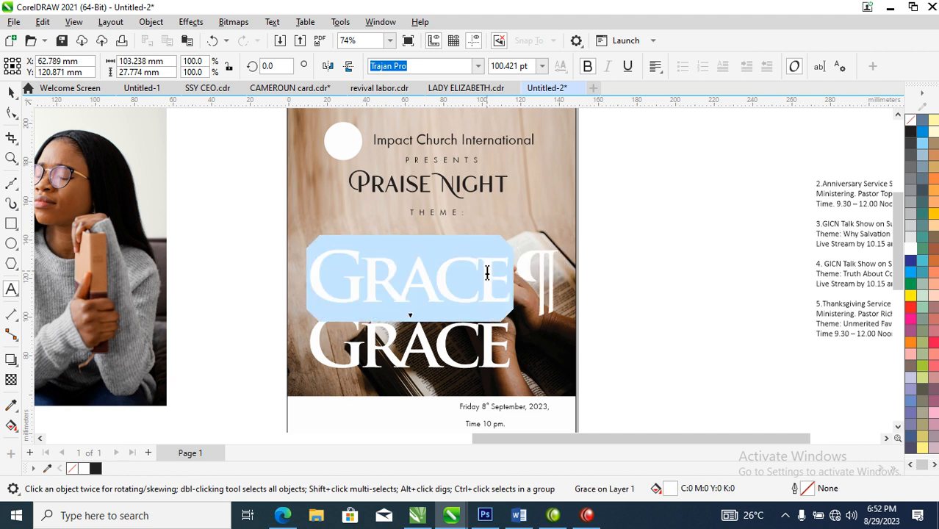
{"action": "key", "text": "shift+F3"}
{"action": "left_click", "coordinate": [456, 244]}
{"action": "left_click", "coordinate": [459, 300]}
{"action": "key", "text": "ctrl+space"}
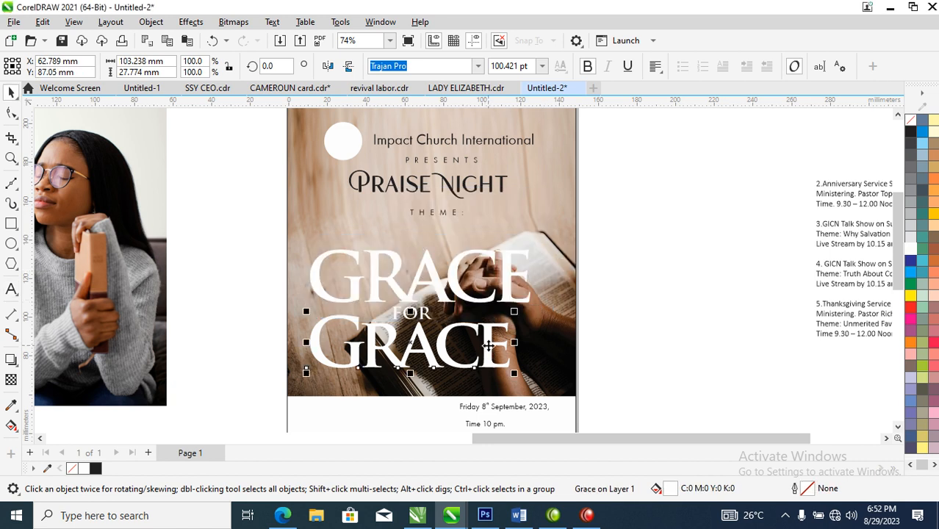
Step: Replace the final letter of the lower large Grace with a capital "E"
{"action": "double_click", "coordinate": [485, 332]}
{"action": "left_click_drag", "start_coordinate": [486, 332], "coordinate": [509, 342]}
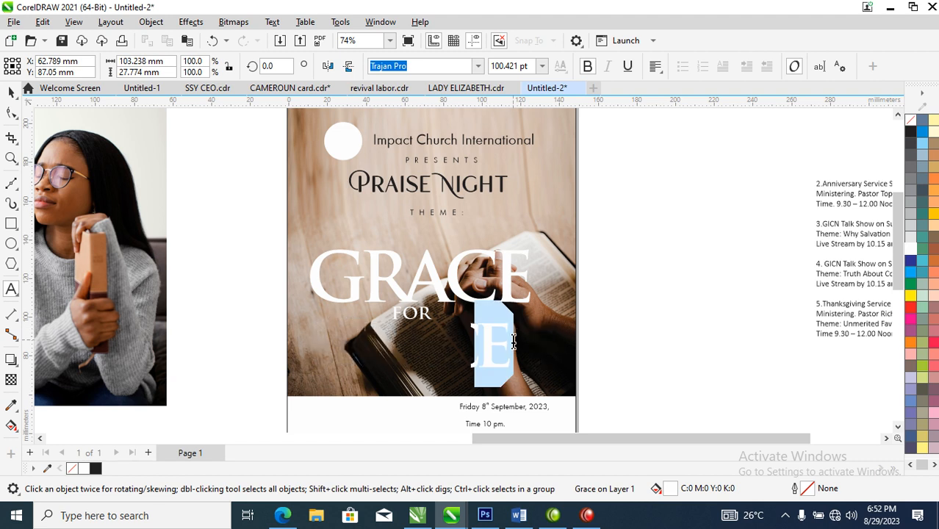
{"action": "type", "text": "E"}
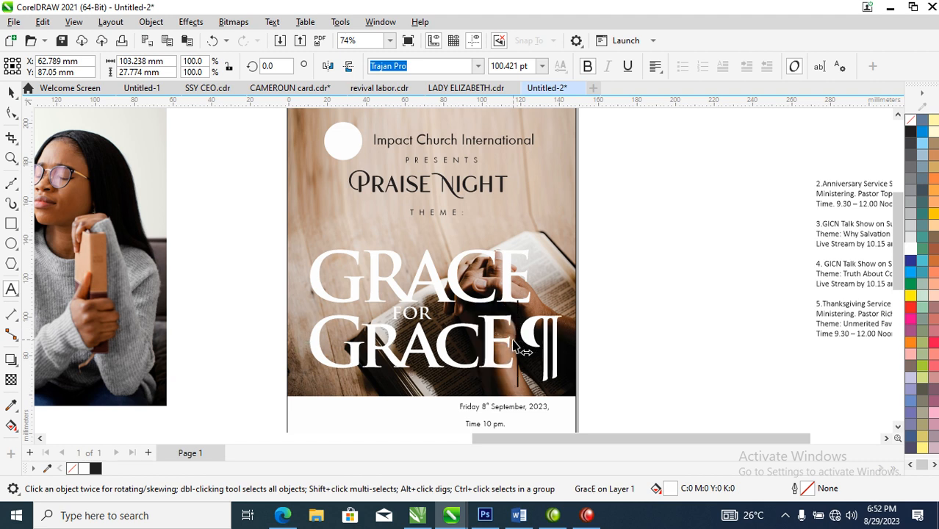
{"action": "key", "text": "Escape"}
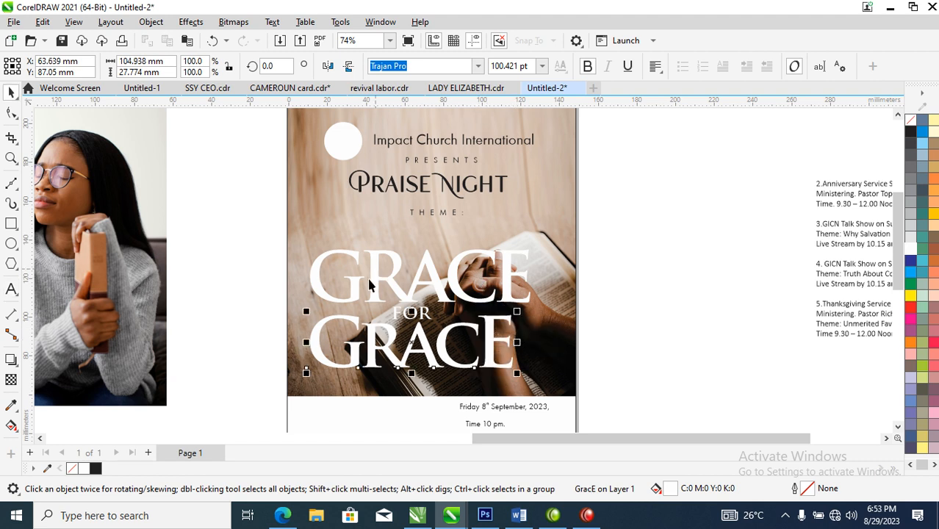
{"action": "key", "text": "F2"}
{"action": "left_click_drag", "start_coordinate": [274, 225], "coordinate": [604, 376]}
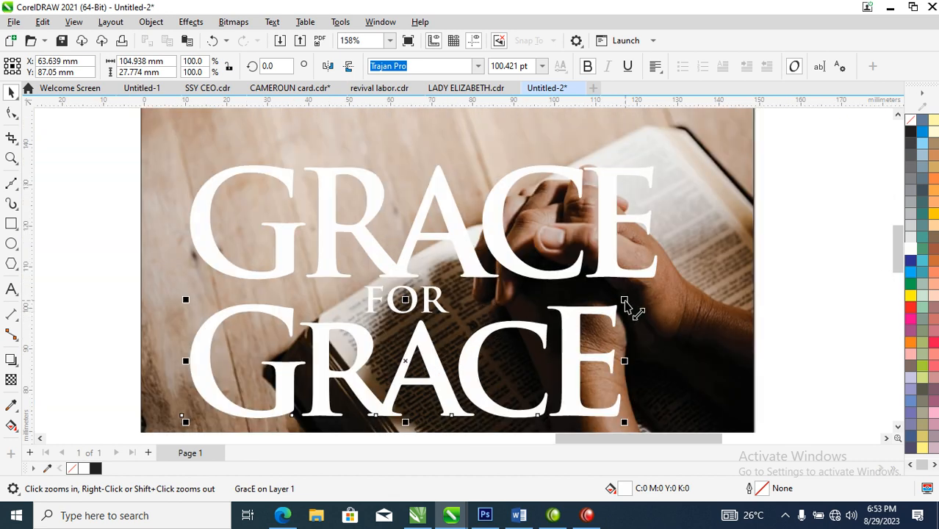
Step: Enlarge the lower Grace proportionally to about 113 mm wide, matching the width of the upper Grace
{"action": "left_click_drag", "start_coordinate": [625, 302], "coordinate": [659, 268]}
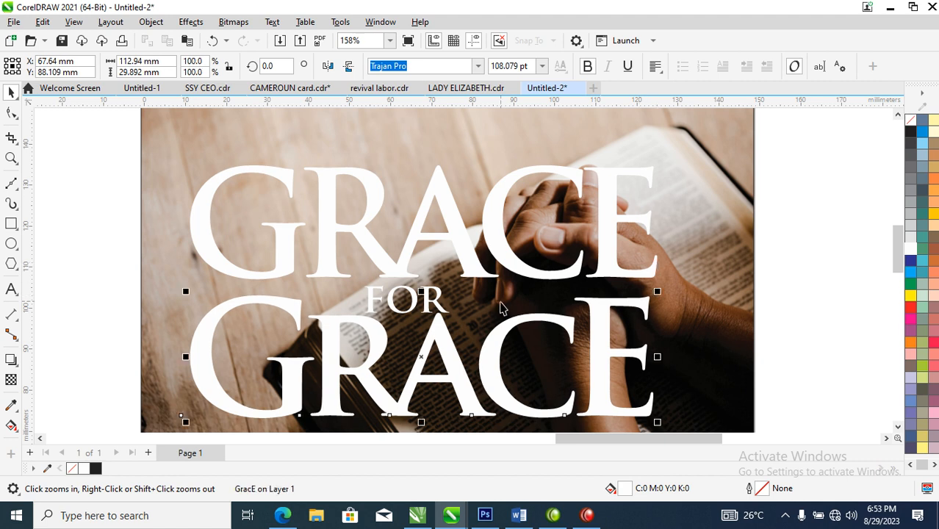
Step: Give the upper Grace a vertical white fountain fill with a gray color node added at about 41%
{"action": "left_click", "coordinate": [607, 230]}
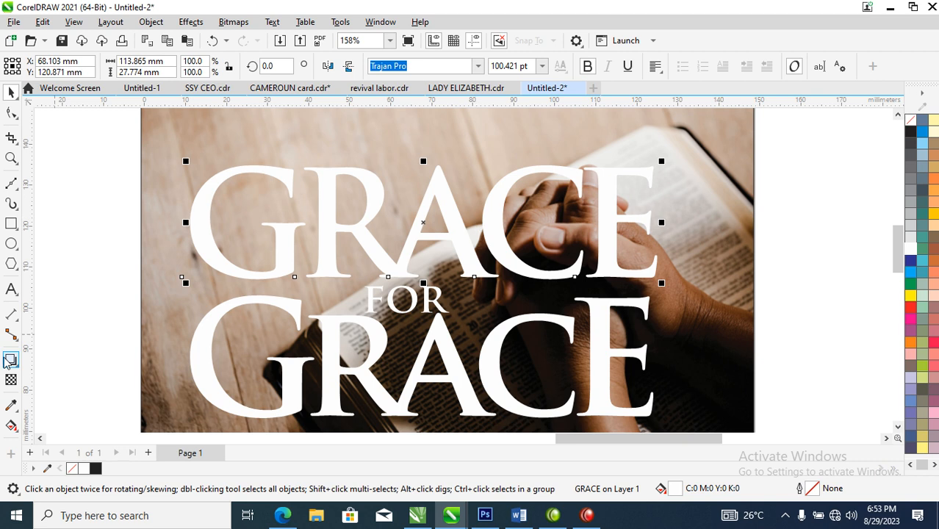
{"action": "left_click", "coordinate": [11, 426]}
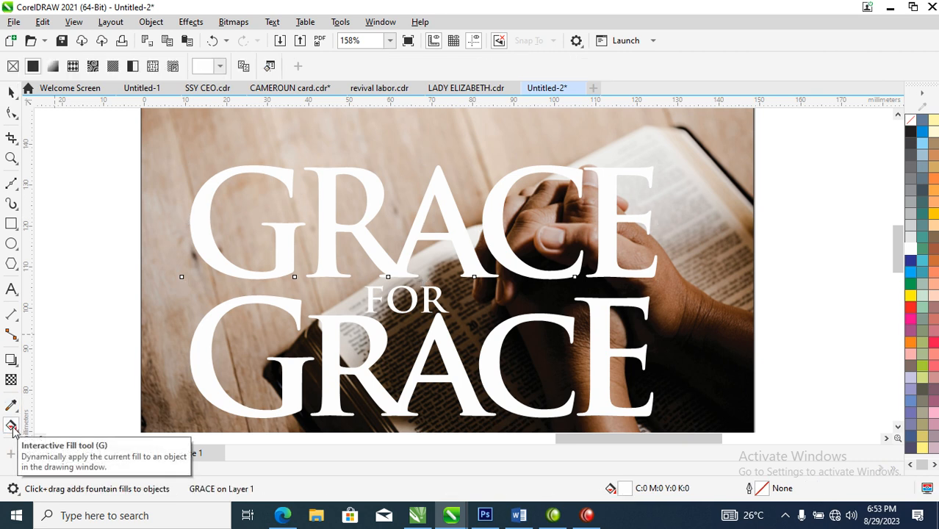
{"action": "left_click_drag", "start_coordinate": [496, 189], "coordinate": [496, 256]}
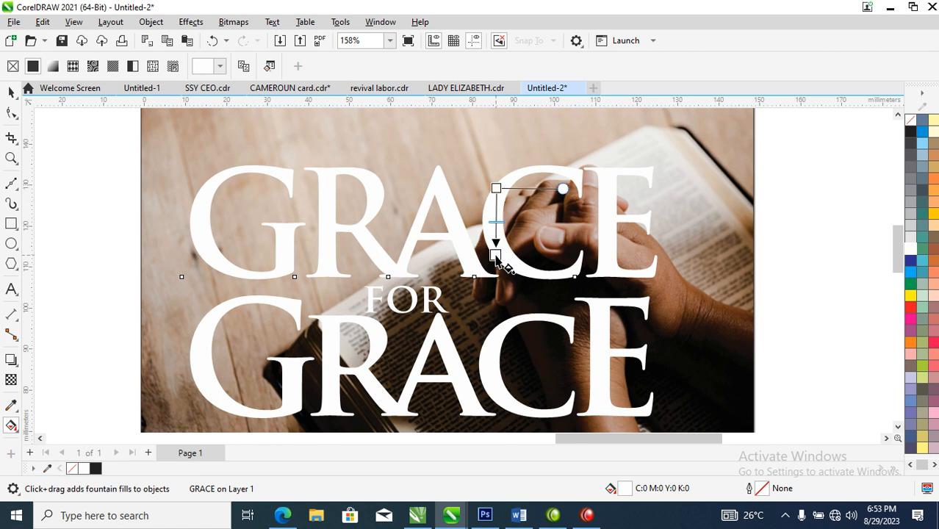
{"action": "left_click", "coordinate": [497, 216]}
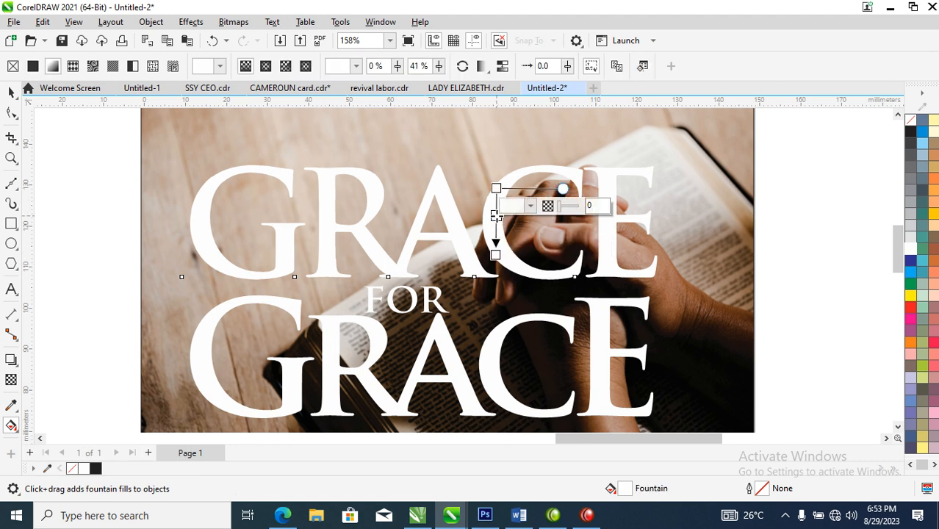
{"action": "left_click", "coordinate": [911, 168]}
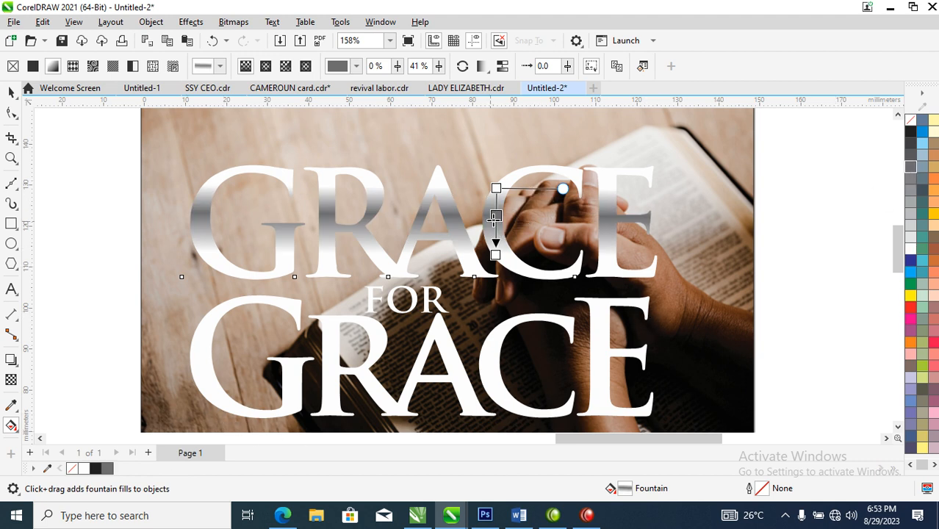
Step: Recolor the gradient's middle node with dark brown sampled from the photo, and move the upper white node close to it for a sharp edge
{"action": "left_click", "coordinate": [513, 209]}
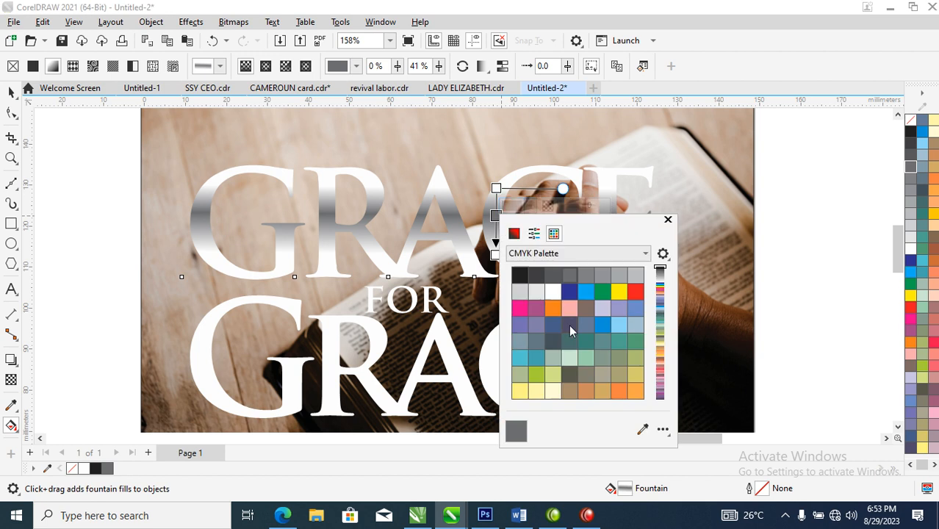
{"action": "left_click", "coordinate": [643, 428]}
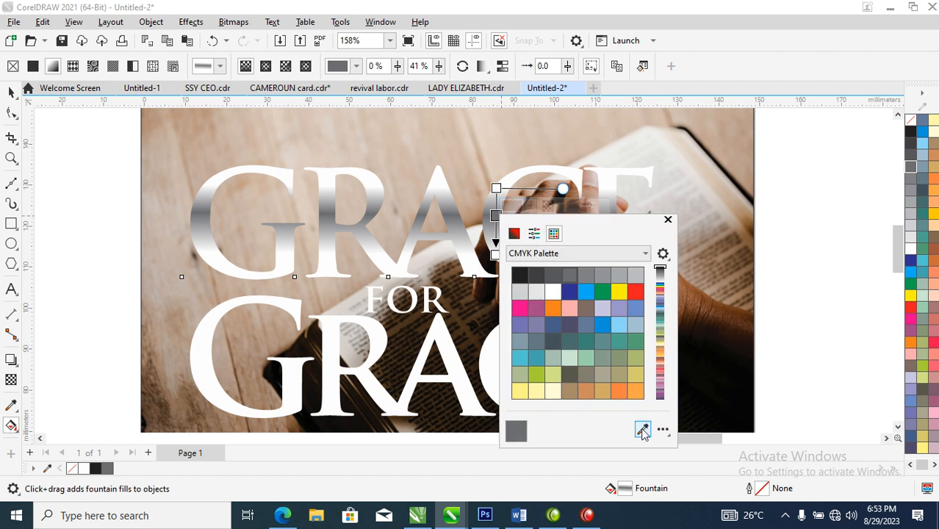
{"action": "left_click", "coordinate": [722, 344]}
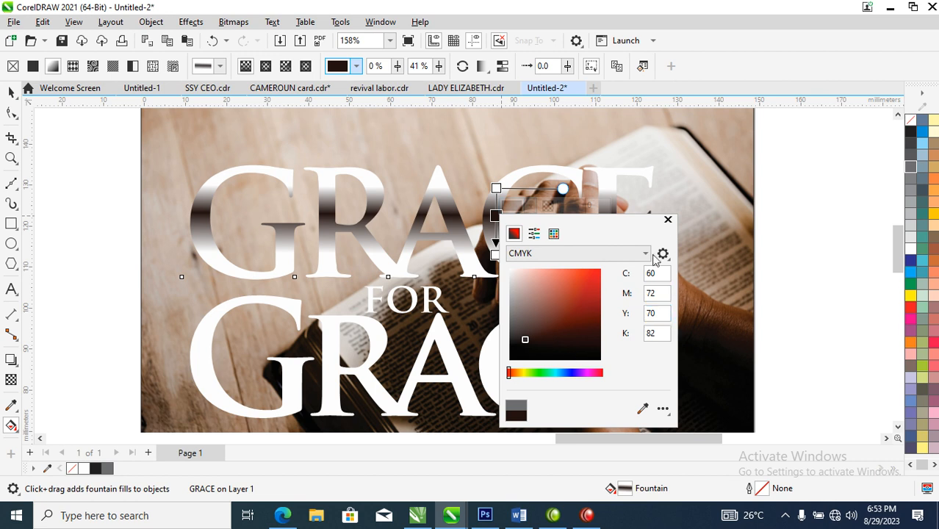
{"action": "left_click", "coordinate": [668, 222]}
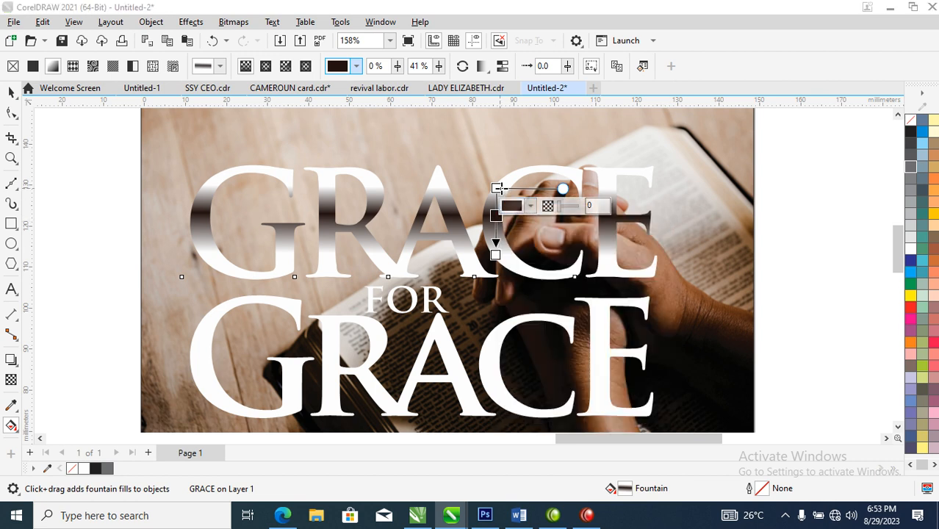
{"action": "left_click_drag", "start_coordinate": [496, 188], "coordinate": [496, 214]}
{"action": "left_click", "coordinate": [496, 222]}
Step: Add a white 1 pt outline to the upper Grace, set to scale with the object and sit behind the fill
{"action": "key", "text": "space"}
{"action": "right_click", "coordinate": [910, 254]}
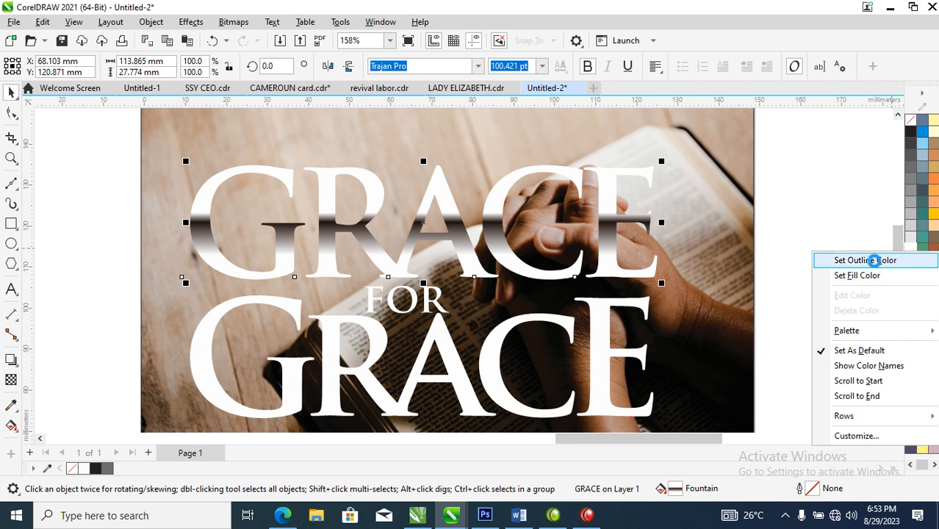
{"action": "left_click", "coordinate": [876, 262]}
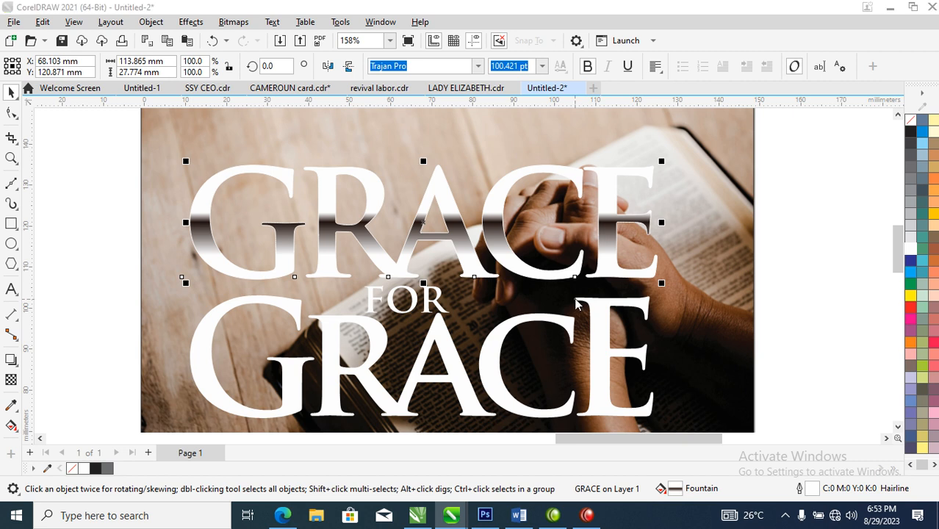
{"action": "key", "text": "F12"}
{"action": "type", "text": "1"}
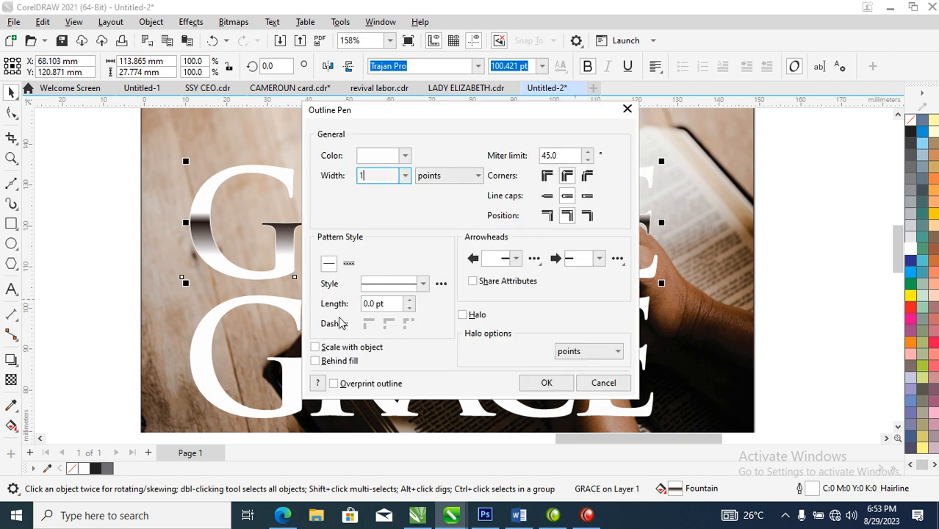
{"action": "left_click", "coordinate": [316, 348]}
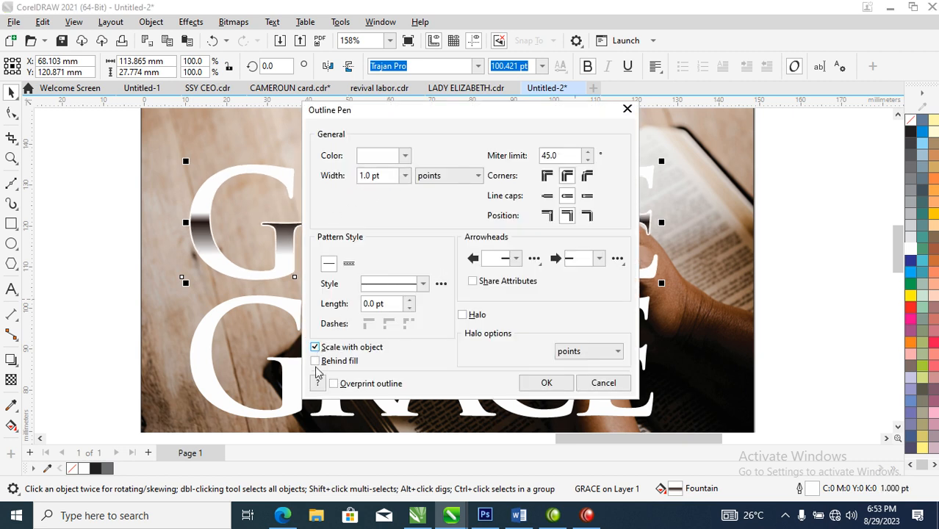
{"action": "left_click", "coordinate": [316, 361]}
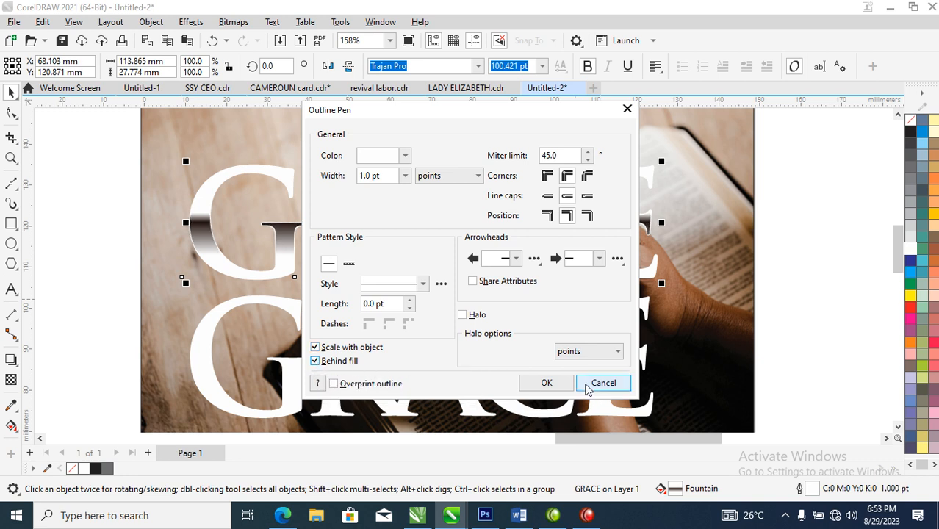
{"action": "left_click", "coordinate": [557, 387]}
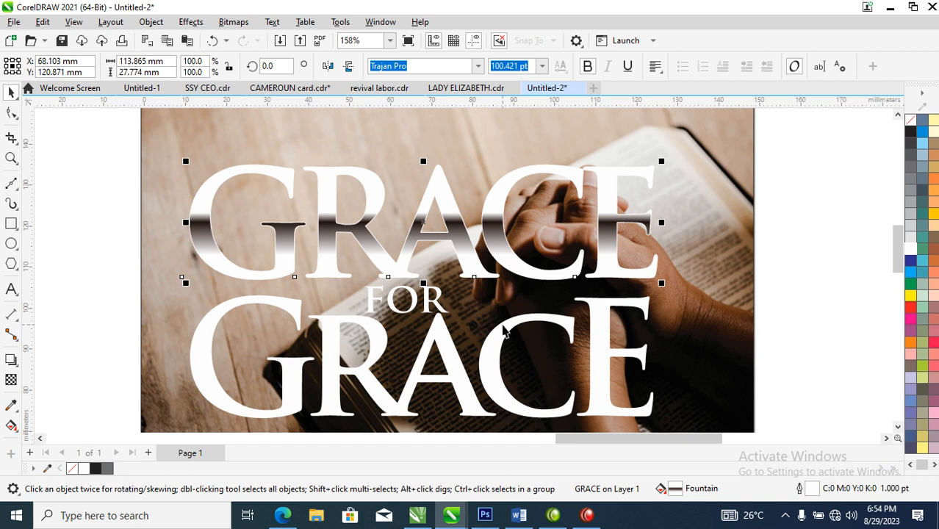
Step: Lighten the dark band of the upper Grace's gradient by mixing in some white
{"action": "scroll", "coordinate": [504, 333], "scroll_direction": "down", "scroll_amount": 5}
{"action": "key", "text": "z"}
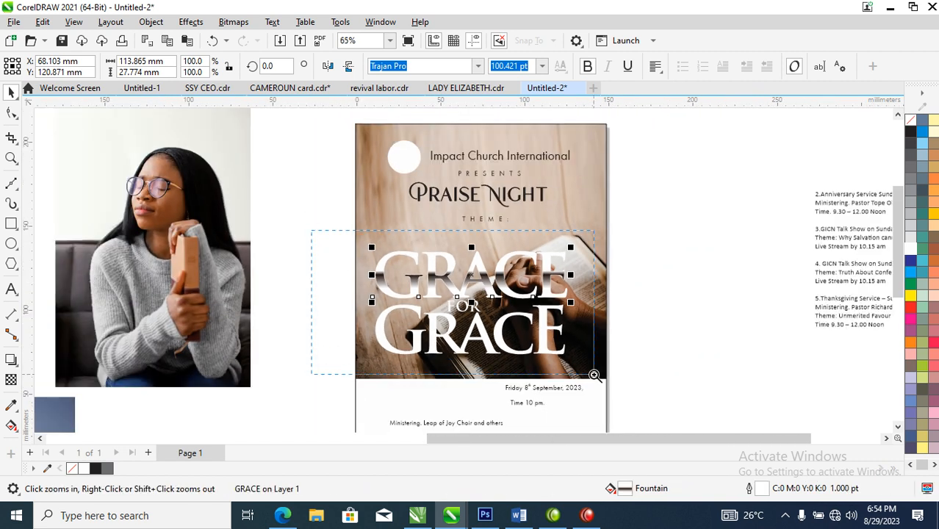
{"action": "left_click_drag", "start_coordinate": [557, 372], "coordinate": [557, 373]}
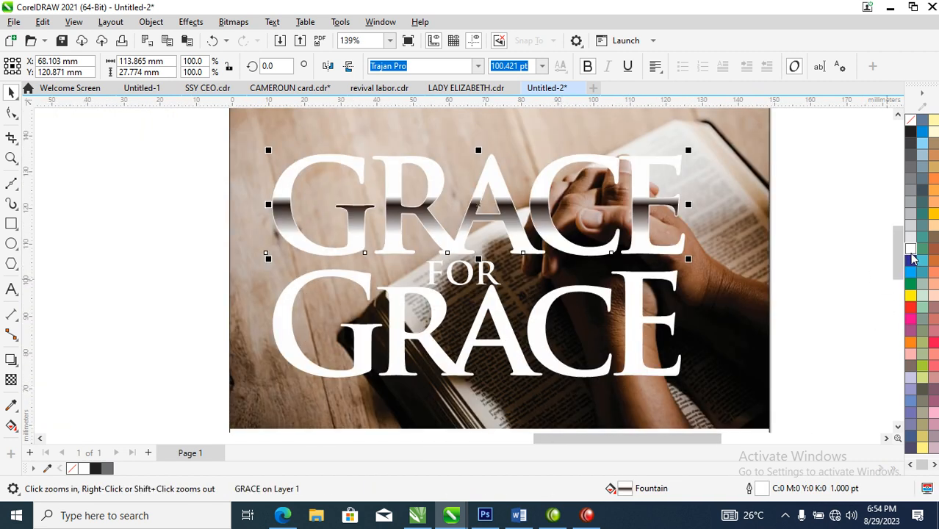
{"action": "key", "text": "space"}
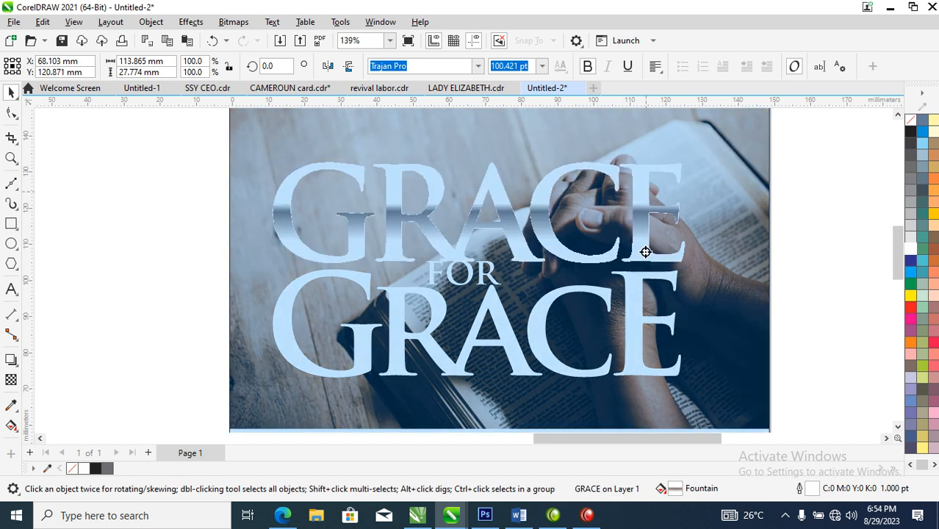
Step: Copy all properties of the upper Grace to the lower Grace, and enlarge the lower one to about 113 mm wide
{"action": "left_click_drag", "start_coordinate": [646, 191], "coordinate": [645, 307]}
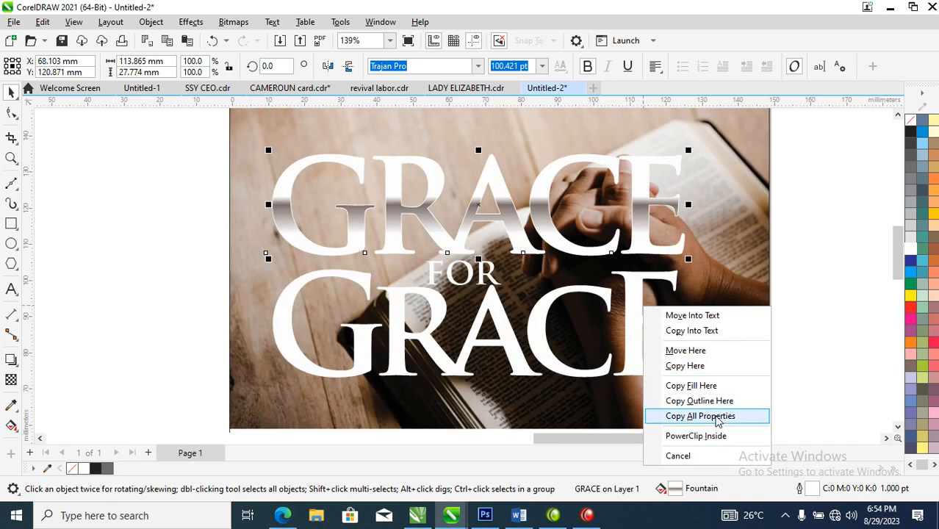
{"action": "left_click", "coordinate": [718, 416]}
{"action": "left_click", "coordinate": [609, 327]}
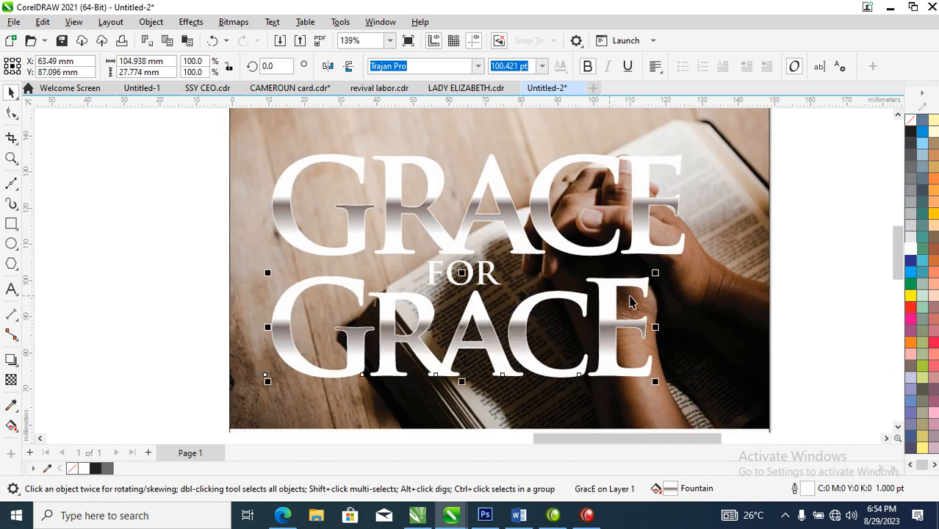
{"action": "left_click_drag", "start_coordinate": [655, 273], "coordinate": [688, 251]}
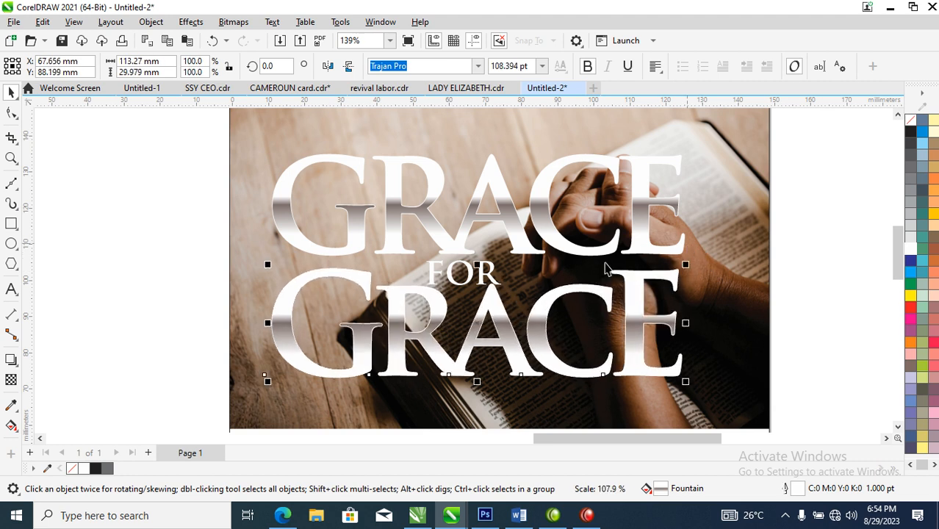
Step: Draw an ellipse about 27 by 11.5 mm over the word "for" and fill it with black
{"action": "scroll", "coordinate": [498, 281], "scroll_direction": "down", "scroll_amount": 2}
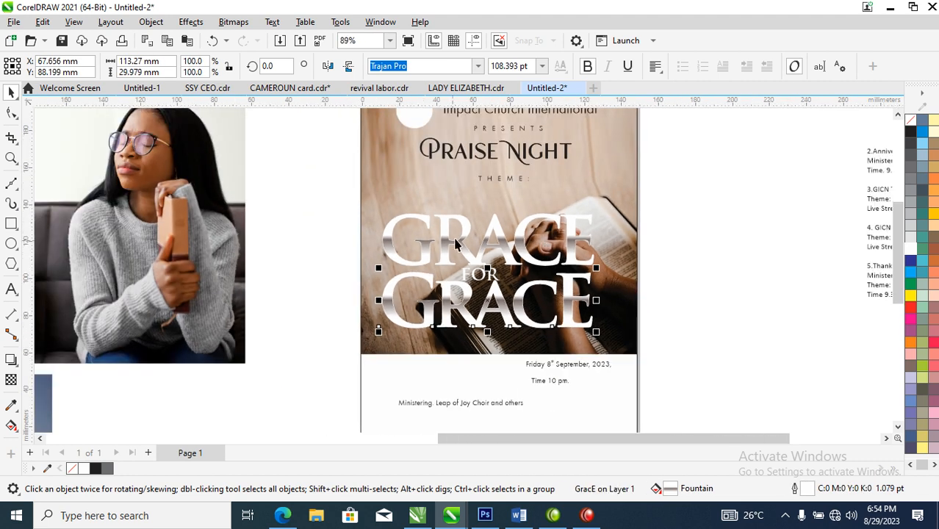
{"action": "key", "text": "z"}
{"action": "left_click_drag", "start_coordinate": [358, 190], "coordinate": [671, 339]}
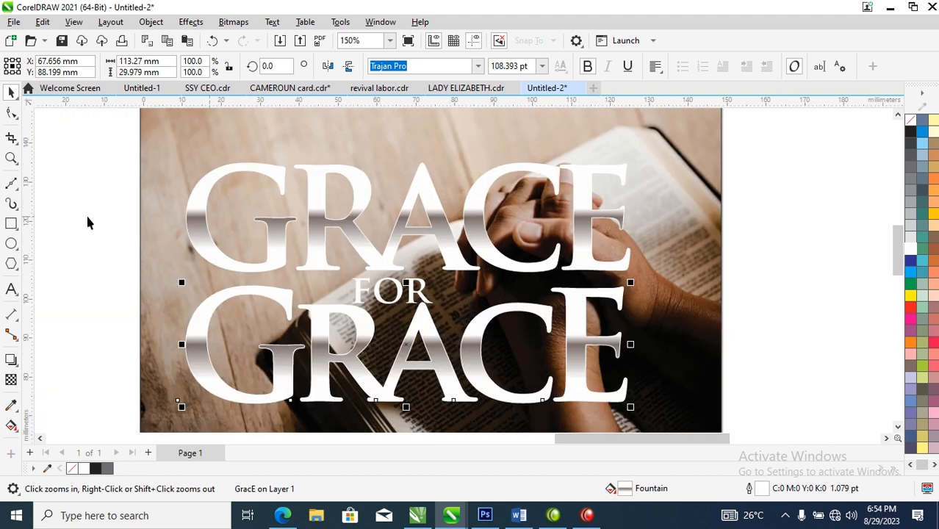
{"action": "left_click", "coordinate": [11, 244]}
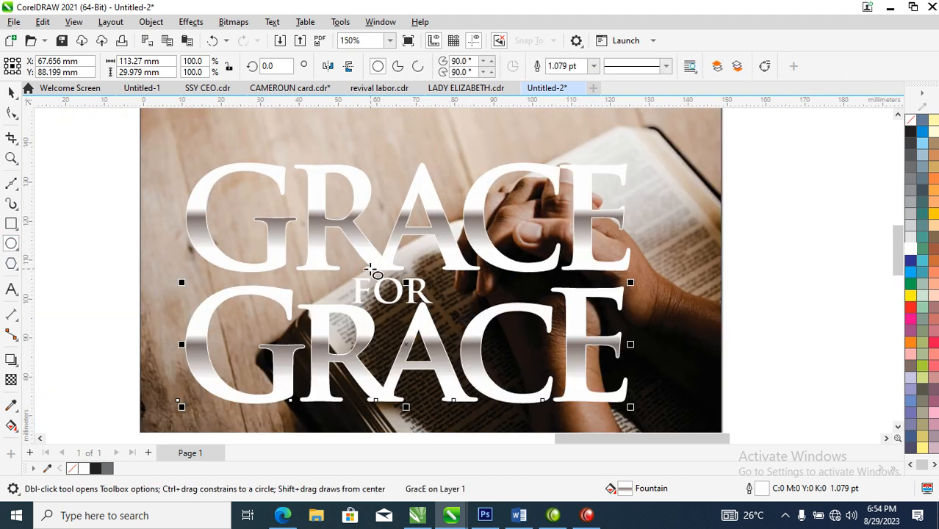
{"action": "left_click_drag", "start_coordinate": [360, 266], "coordinate": [469, 312]}
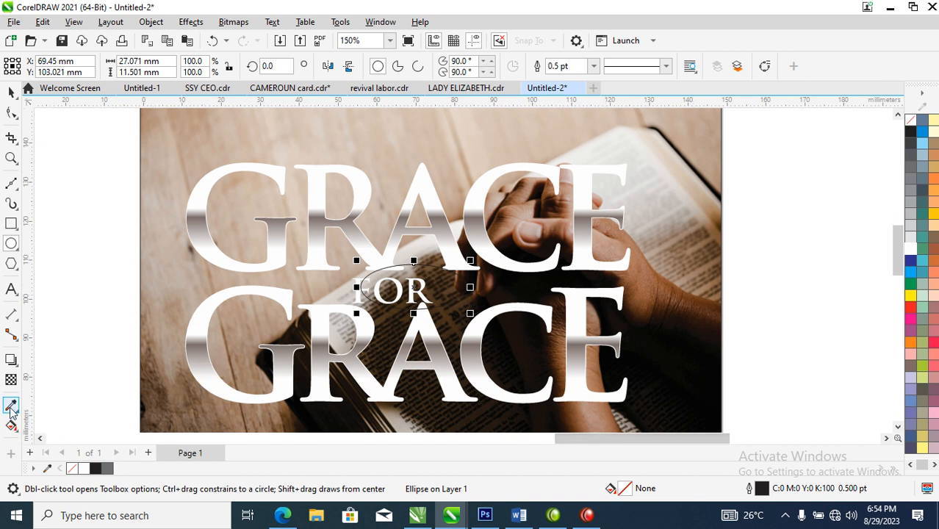
{"action": "left_click", "coordinate": [910, 133]}
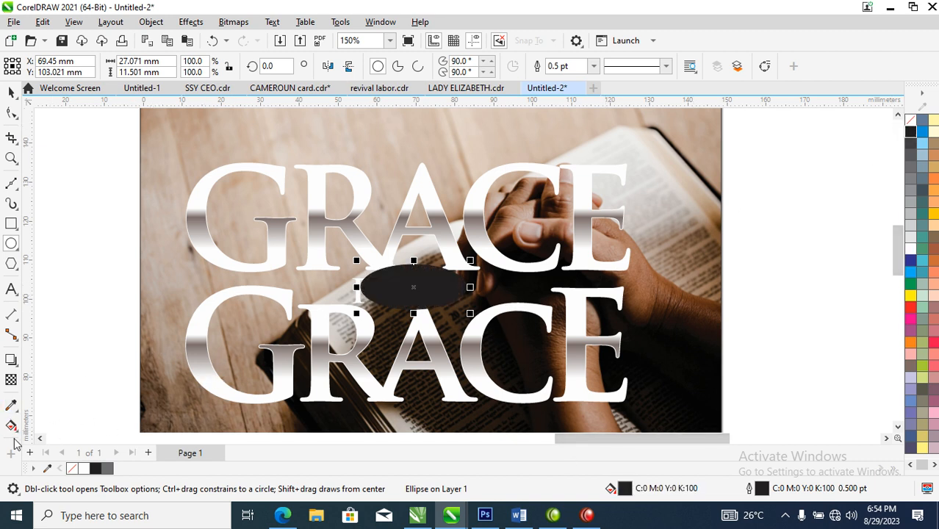
Step: Fill the ellipse with the dark brown C51 M74 Y82 K73 sampled from the forearm area of the photo
{"action": "left_click", "coordinate": [12, 406]}
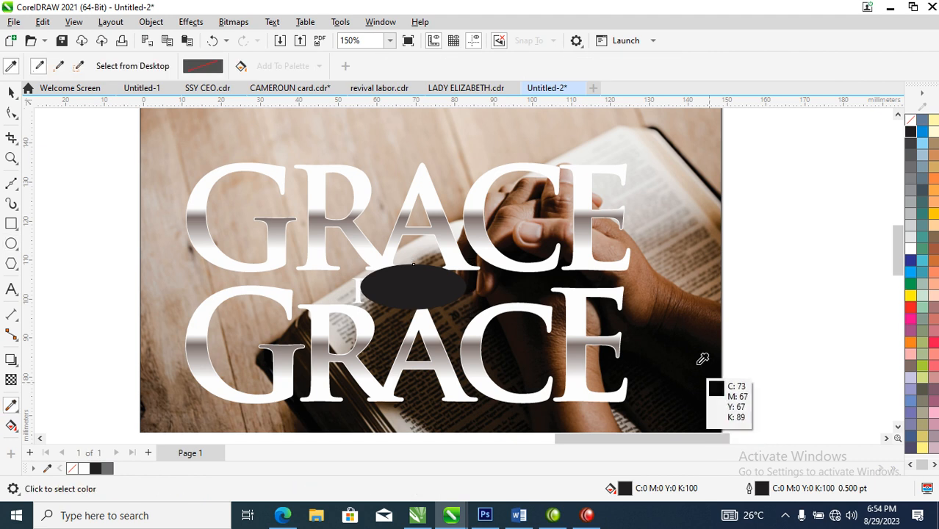
{"action": "left_click", "coordinate": [702, 310]}
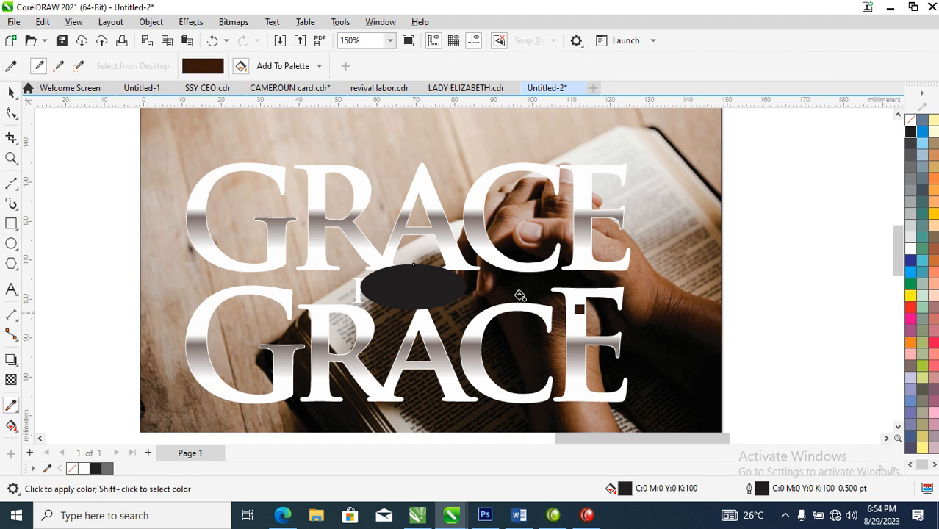
{"action": "left_click", "coordinate": [407, 284]}
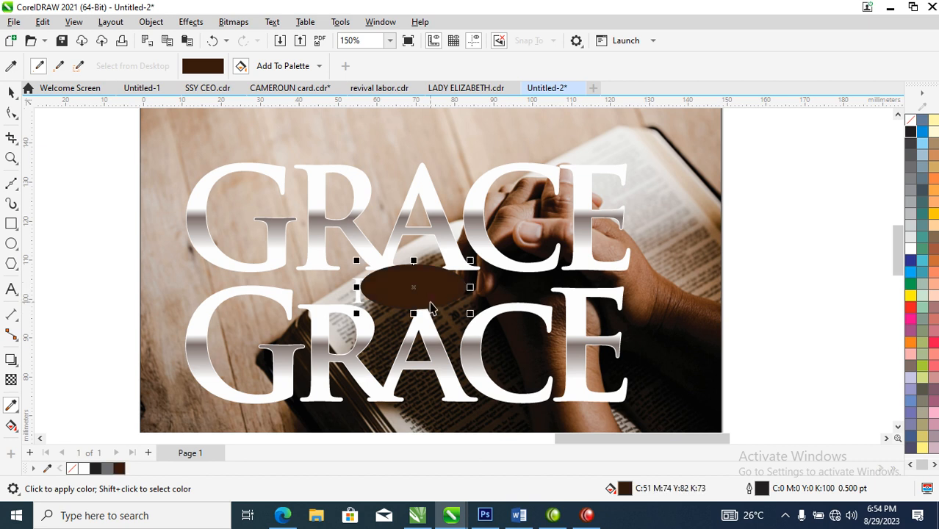
Step: Apply a vertical fountain fill to the ellipse, running from dark brown at its lower edge to red at its upper edge
{"action": "key", "text": "space"}
{"action": "left_click", "coordinate": [438, 289]}
{"action": "key", "text": "g"}
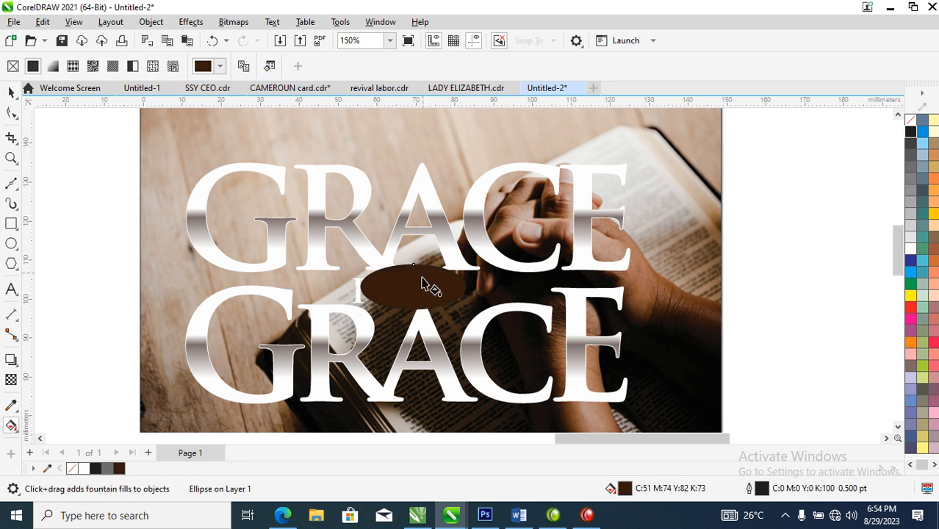
{"action": "left_click_drag", "start_coordinate": [420, 302], "coordinate": [421, 264]}
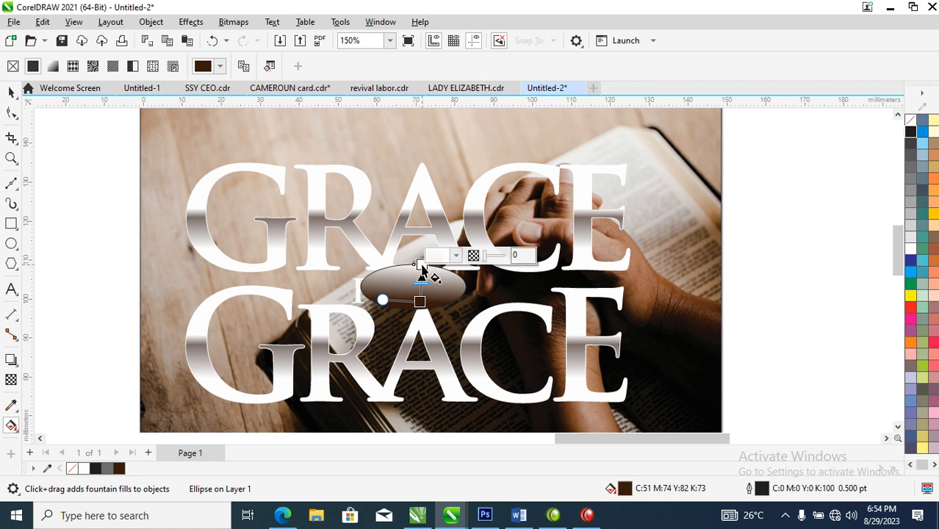
{"action": "left_click", "coordinate": [910, 307]}
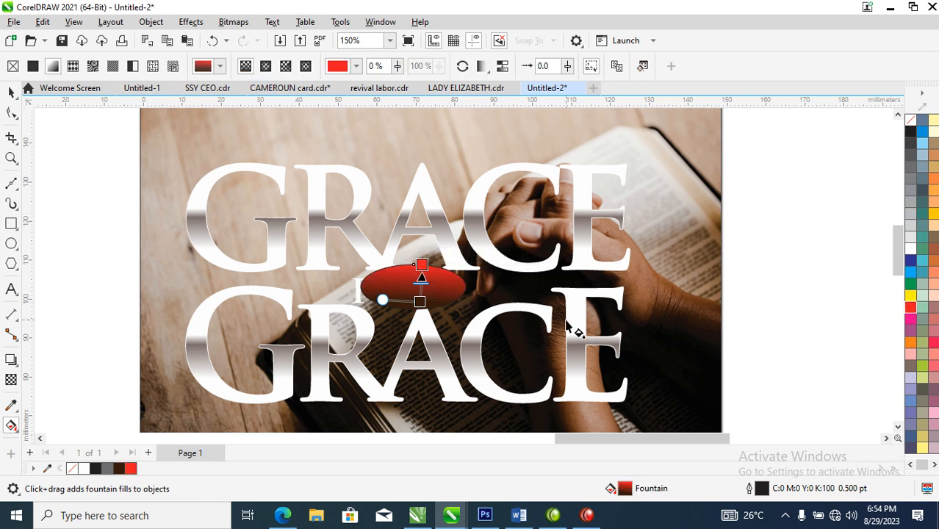
Step: Change the upper colour of the ellipse's fountain fill from red to brown C30 M71 Y100 K25 and slightly adjust the gradient's lower end
{"action": "left_click", "coordinate": [423, 263]}
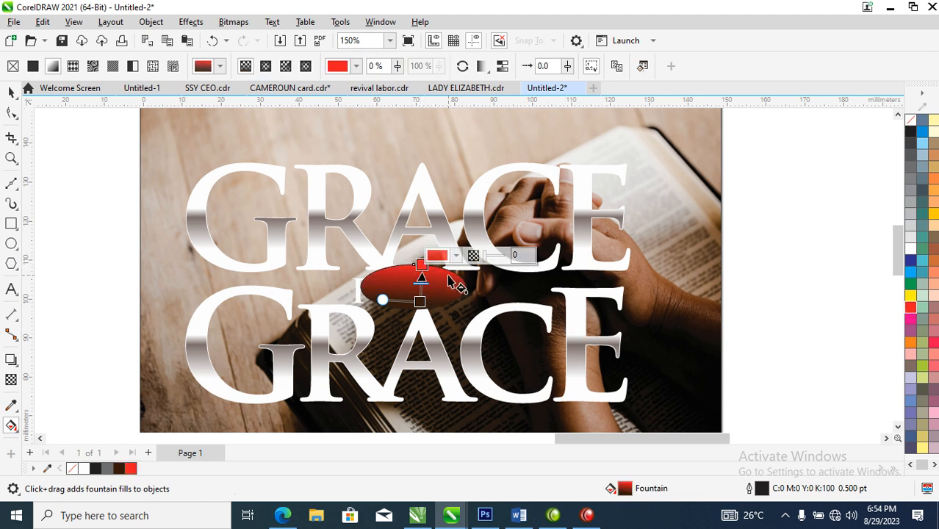
{"action": "left_click", "coordinate": [436, 256]}
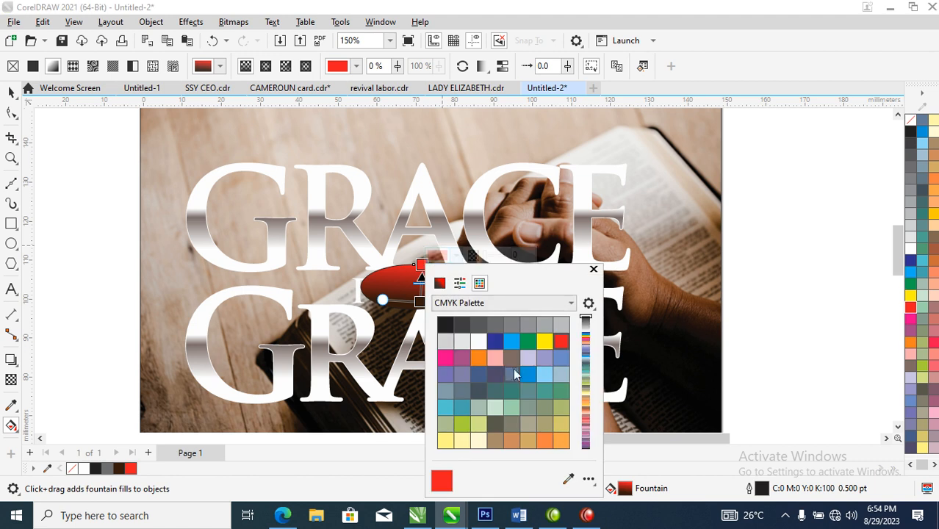
{"action": "left_click", "coordinate": [439, 283]}
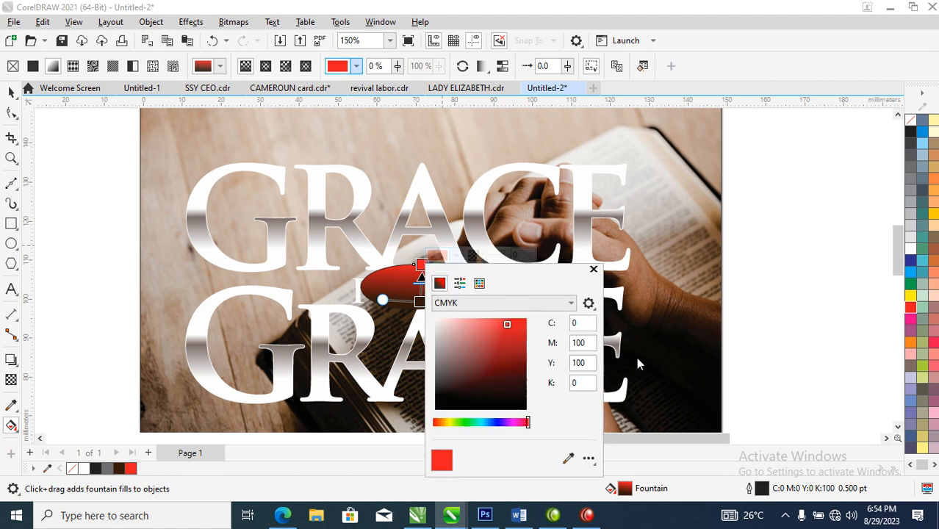
{"action": "left_click", "coordinate": [523, 371]}
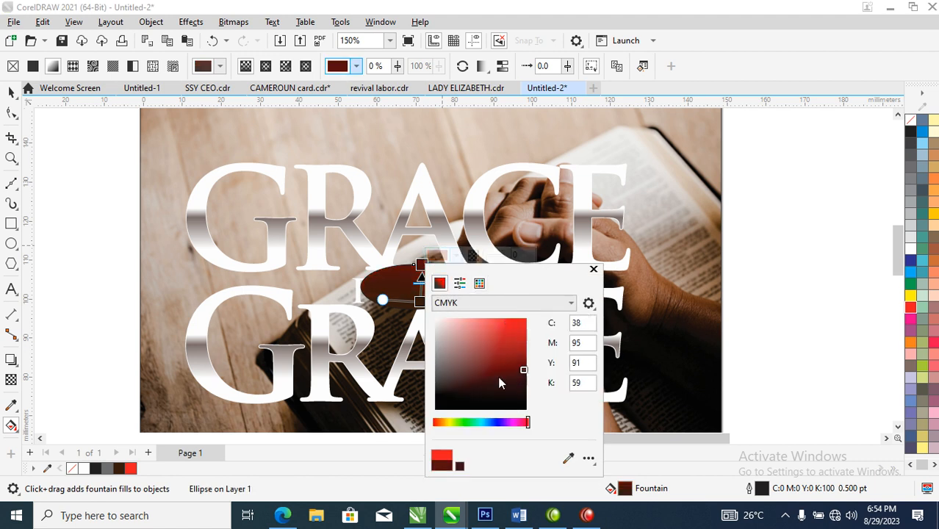
{"action": "left_click_drag", "start_coordinate": [485, 378], "coordinate": [464, 380]}
{"action": "left_click_drag", "start_coordinate": [458, 422], "coordinate": [441, 422]}
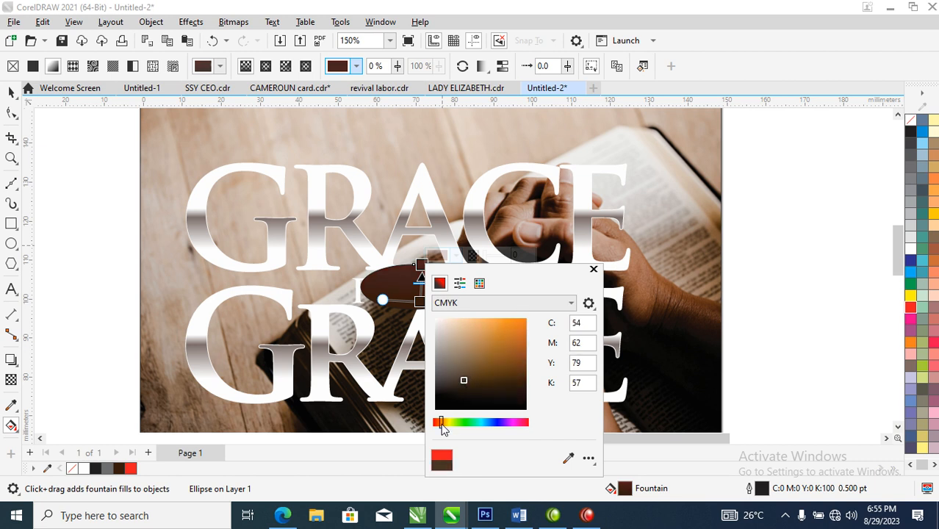
{"action": "left_click", "coordinate": [517, 357]}
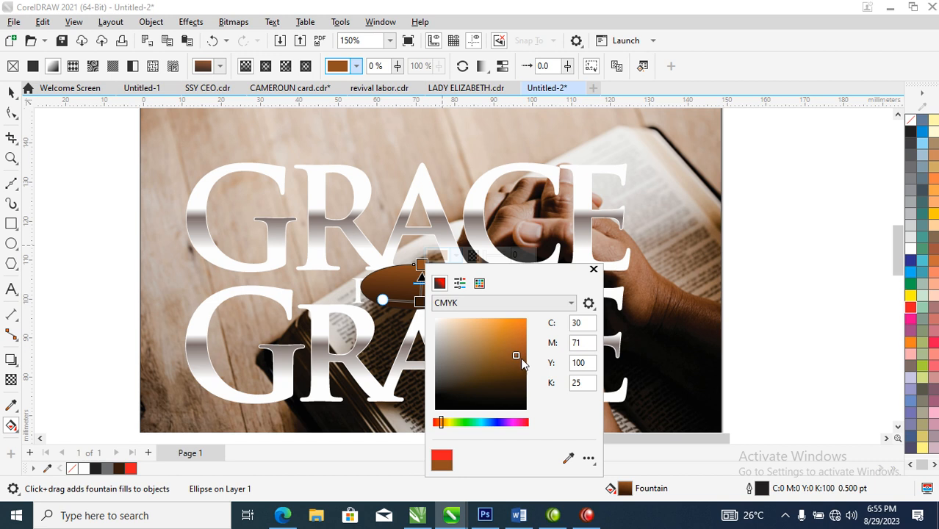
{"action": "left_click", "coordinate": [594, 269]}
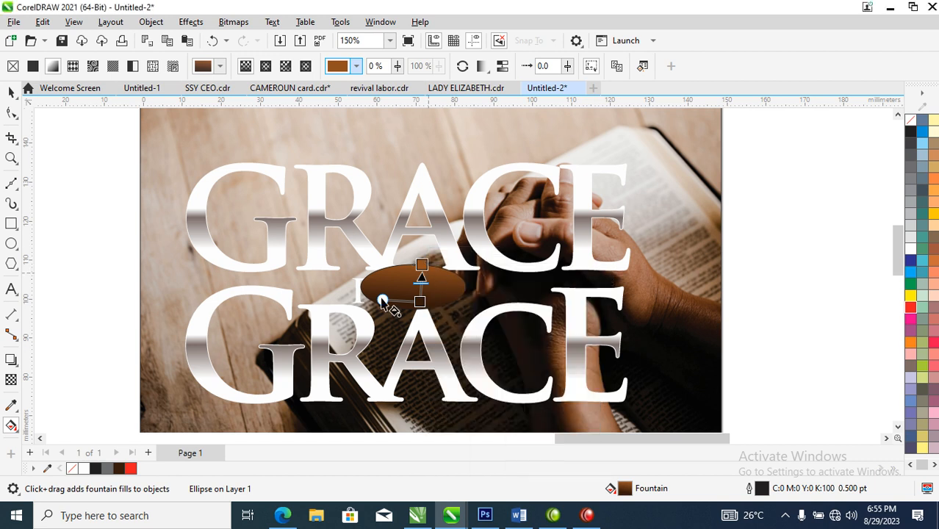
{"action": "mouse_move", "coordinate": [419, 301]}
{"action": "left_mouse_down"}
{"action": "mouse_move", "coordinate": [418, 291]}
{"action": "mouse_move", "coordinate": [421, 299]}
{"action": "left_mouse_up"}
{"action": "key", "text": "space"}
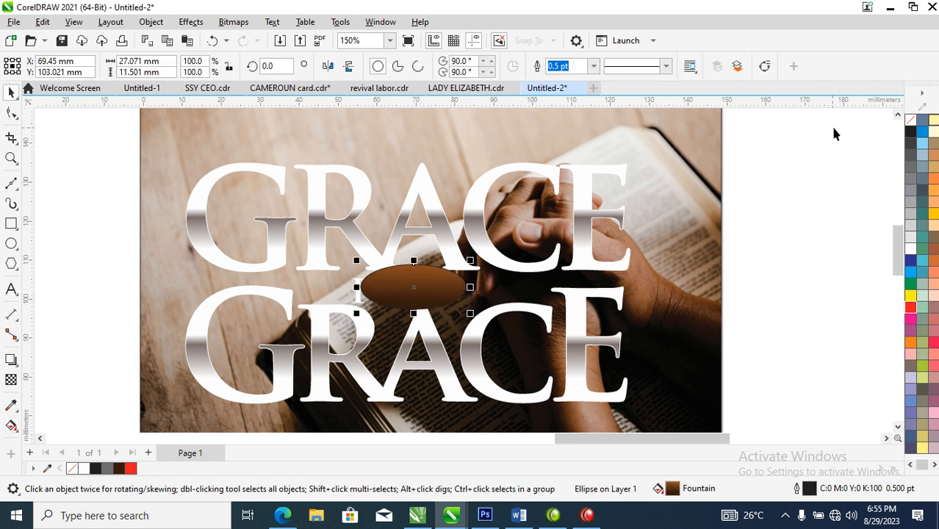
Step: Give the brown ellipse a white outline
{"action": "key", "text": "z"}
{"action": "left_click_drag", "start_coordinate": [287, 209], "coordinate": [598, 341]}
{"action": "right_click", "coordinate": [915, 251]}
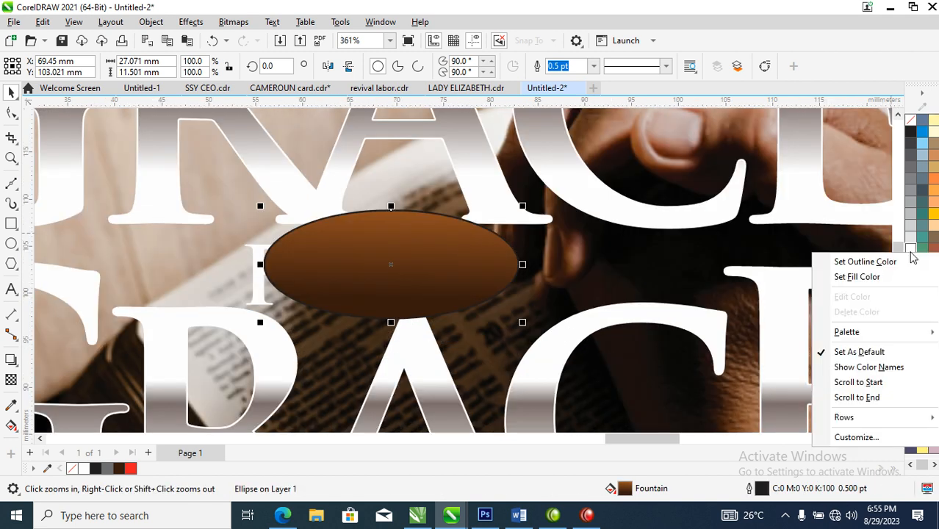
{"action": "left_click", "coordinate": [865, 262]}
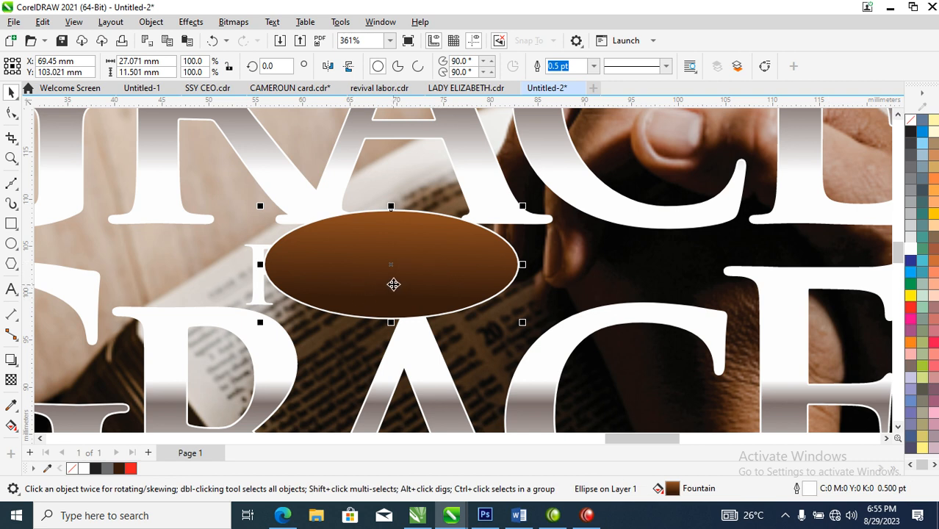
Step: Set the ellipse's outline width to 1.0 pt and make the outline scale with the object
{"action": "key", "text": "F12"}
{"action": "type", "text": "1"}
{"action": "left_click", "coordinate": [316, 347]}
{"action": "left_click", "coordinate": [315, 361]}
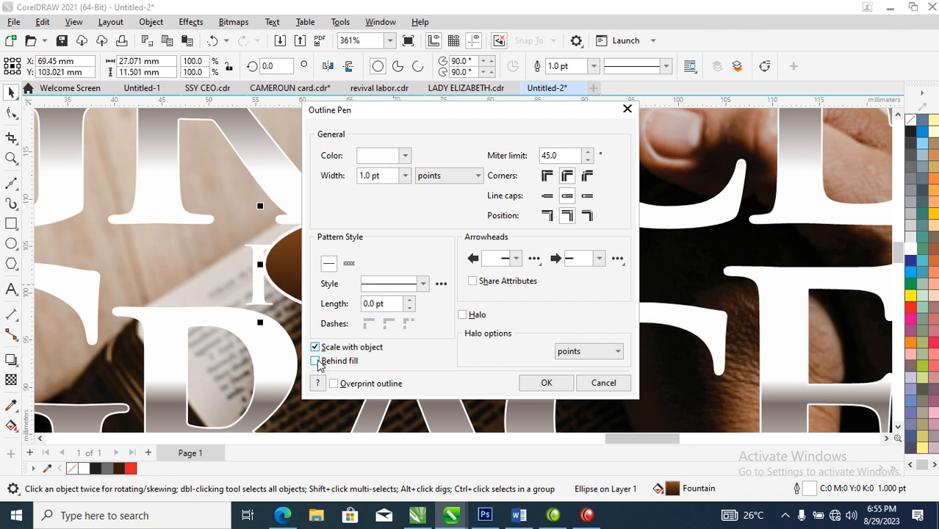
{"action": "left_click", "coordinate": [549, 383]}
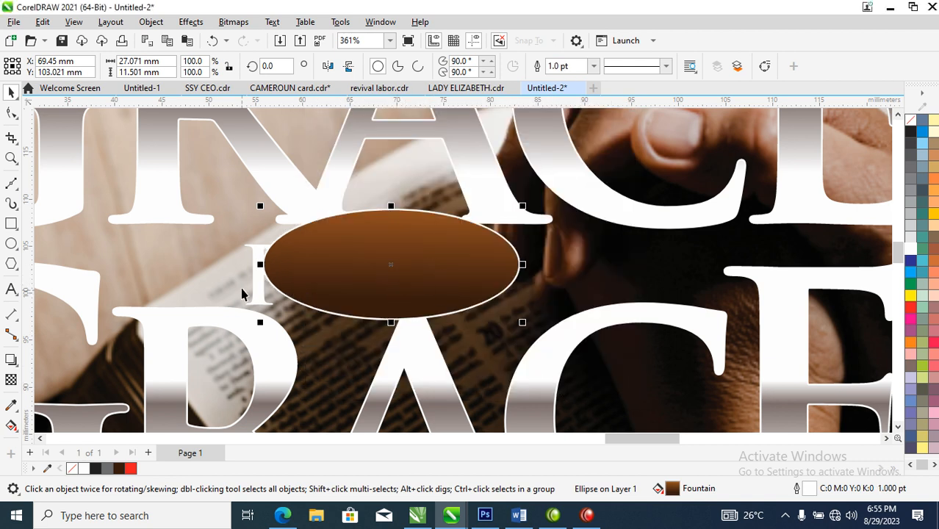
Step: Bring the word "for" to the front and centre it horizontally and vertically on the ellipse
{"action": "left_click", "coordinate": [261, 300]}
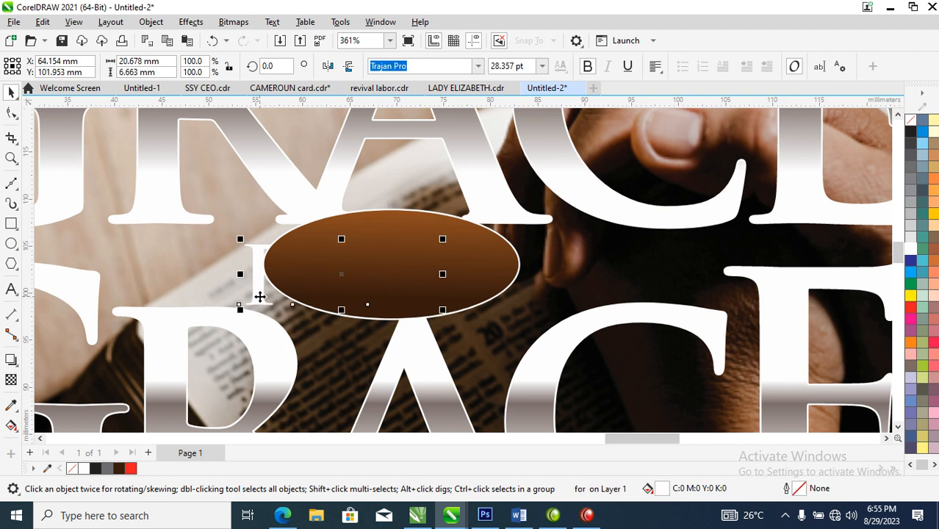
{"action": "key", "text": "shift+Page_Up"}
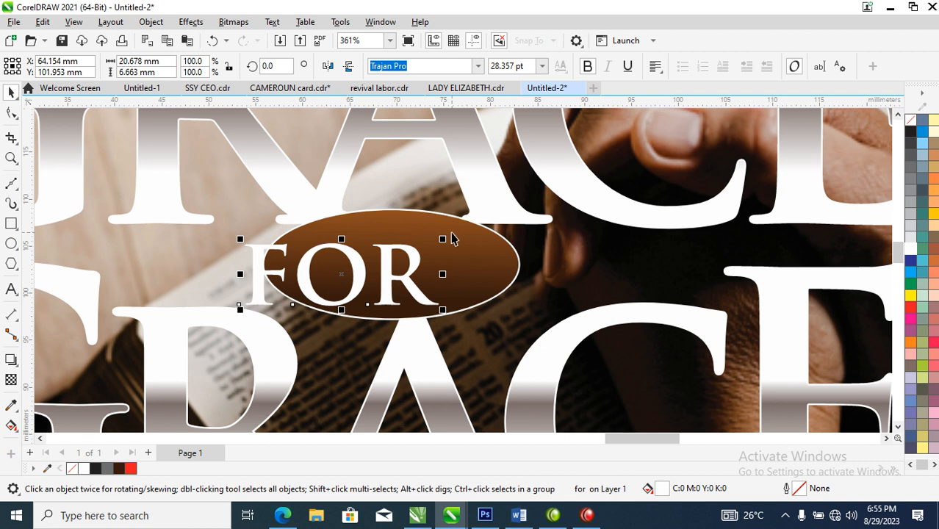
{"action": "left_click", "coordinate": [487, 252], "text": "shift"}
{"action": "key", "text": "c"}
{"action": "key", "text": "e"}
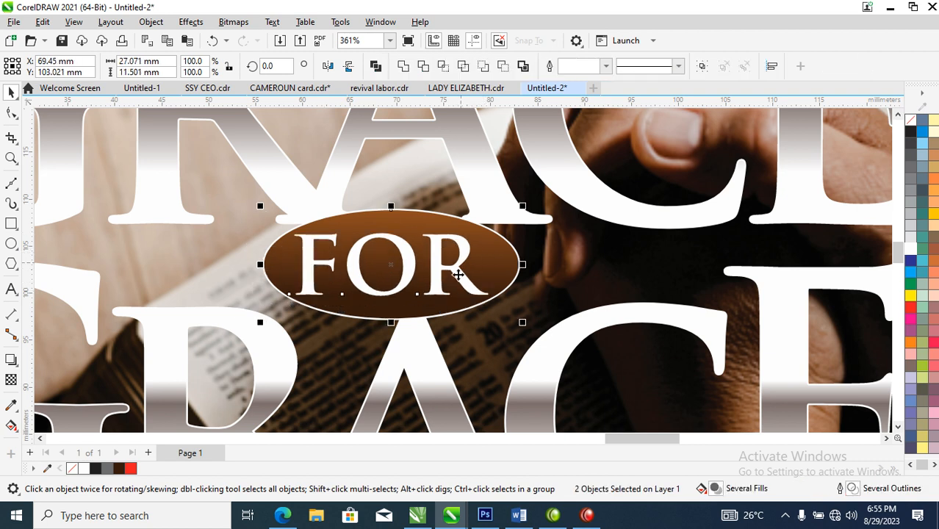
Step: Shrink the word "for" about its centre to about 18.5 mm wide so it fits inside the ellipse
{"action": "left_click", "coordinate": [441, 268]}
{"action": "left_click", "coordinate": [468, 275]}
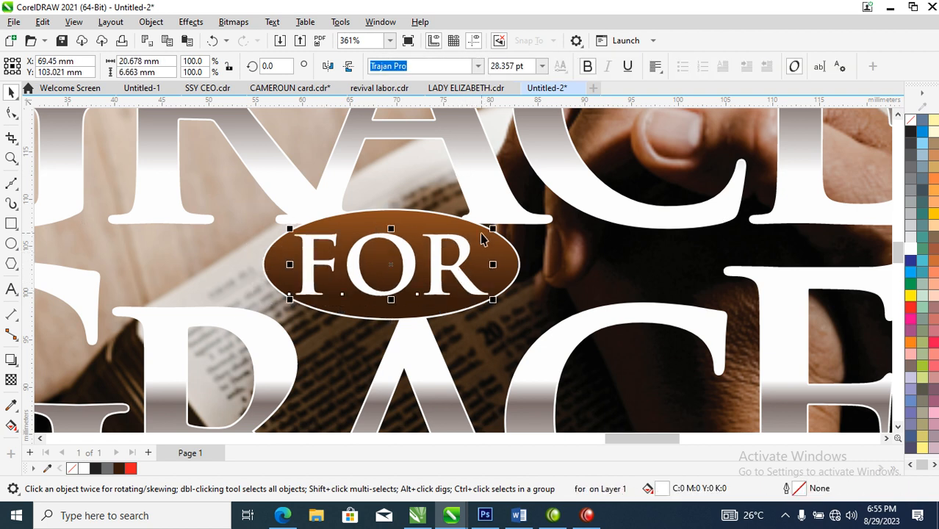
{"action": "left_click_drag", "start_coordinate": [494, 228], "coordinate": [483, 233]}
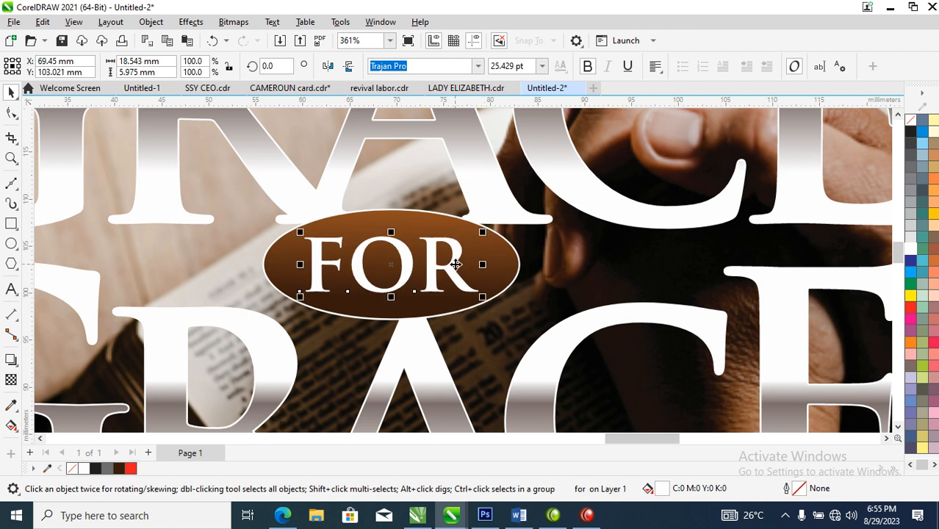
Step: Group both Grace words, the word "for" and the ellipse into one object
{"action": "scroll", "coordinate": [456, 264], "scroll_direction": "down", "scroll_amount": 5}
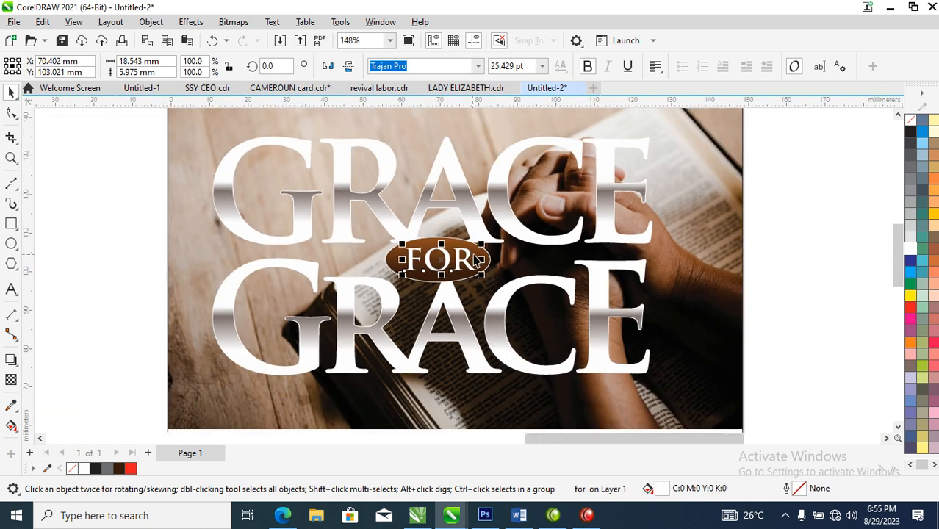
{"action": "scroll", "coordinate": [476, 261], "scroll_direction": "down", "scroll_amount": 7}
{"action": "left_click_drag", "start_coordinate": [360, 121], "coordinate": [590, 377]}
{"action": "left_click_drag", "start_coordinate": [472, 243], "coordinate": [335, 315]}
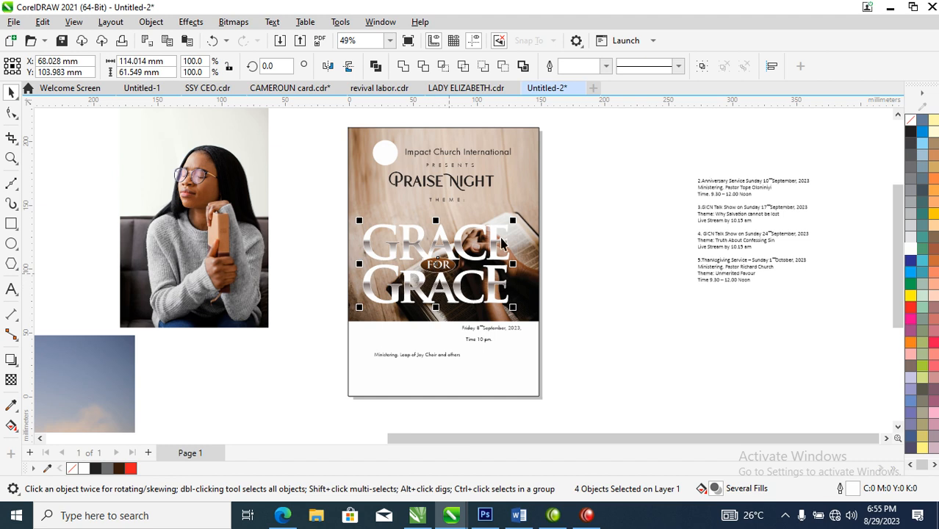
{"action": "key", "text": "ctrl+g"}
Step: Scale the Grace for Grace group to about 103 mm wide and centre it at about X 73, Y 96 mm
{"action": "mouse_move", "coordinate": [506, 223]}
{"action": "left_mouse_down"}
{"action": "mouse_move", "coordinate": [493, 264]}
{"action": "mouse_move", "coordinate": [516, 232]}
{"action": "left_mouse_up"}
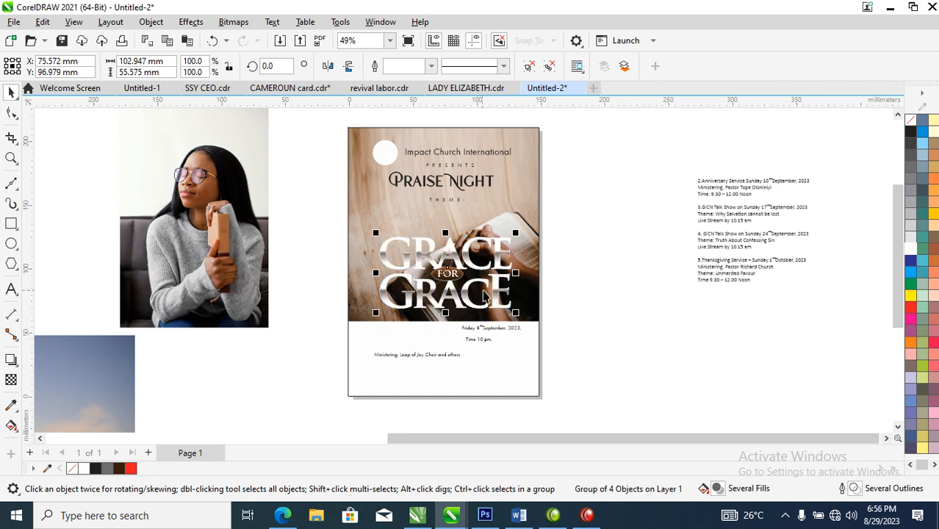
{"action": "left_click_drag", "start_coordinate": [348, 193], "coordinate": [575, 339]}
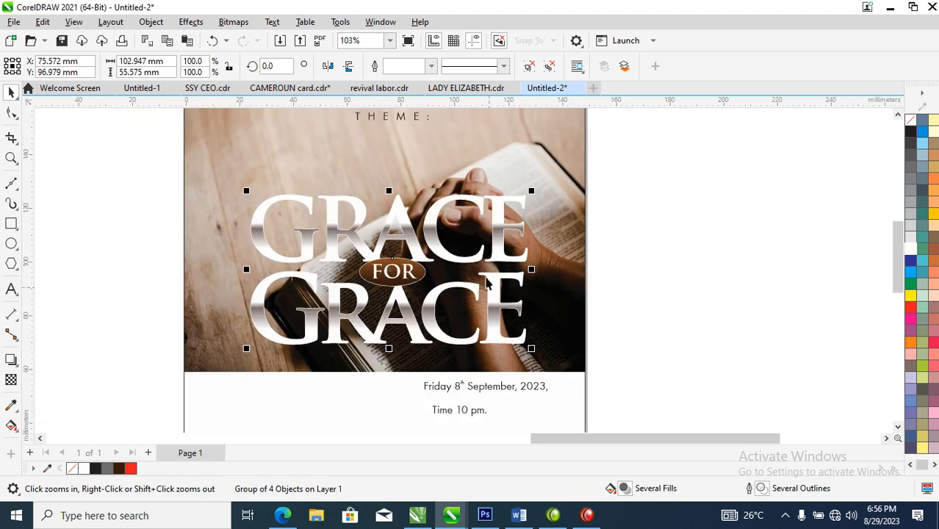
{"action": "left_click_drag", "start_coordinate": [498, 246], "coordinate": [493, 246]}
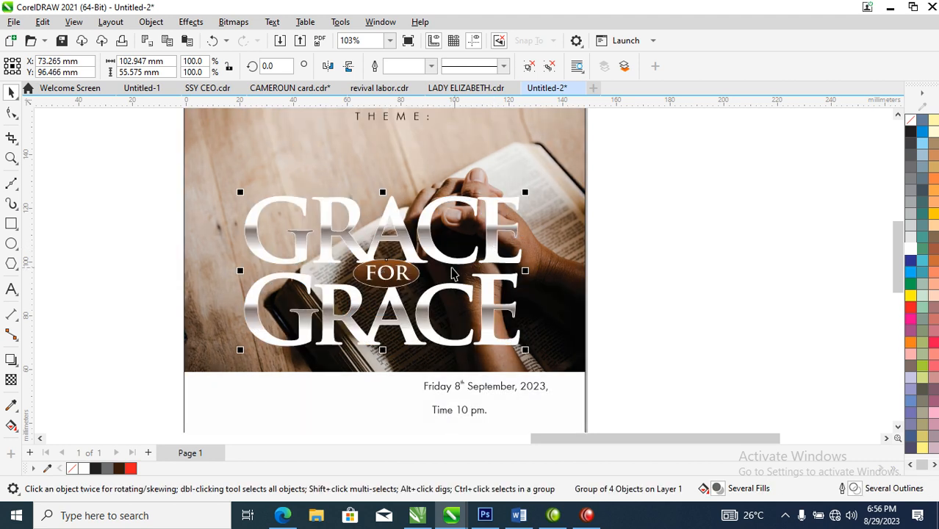
Step: Add a drop shadow to the Grace for Grace group, offset slightly down and right, with opacity 90 and feathering 9
{"action": "left_click", "coordinate": [12, 360]}
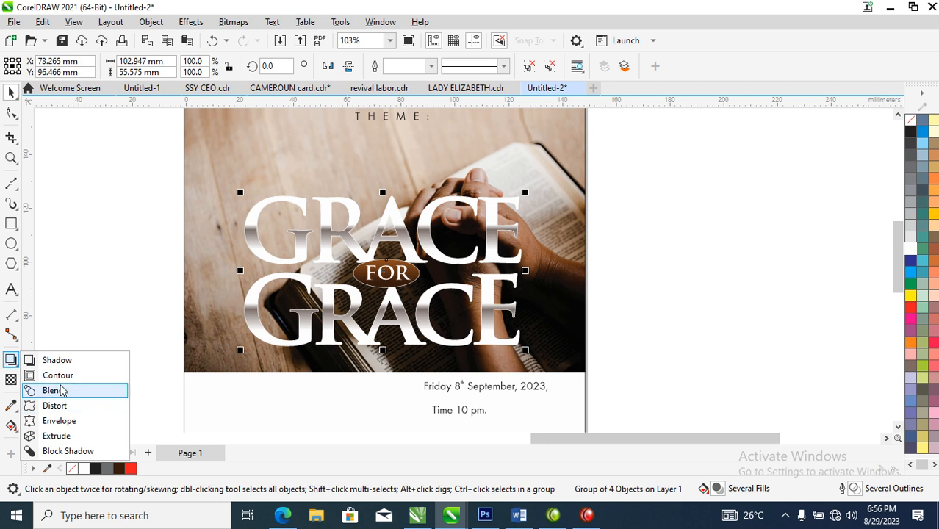
{"action": "left_click", "coordinate": [51, 360]}
{"action": "left_click_drag", "start_coordinate": [383, 277], "coordinate": [424, 350]}
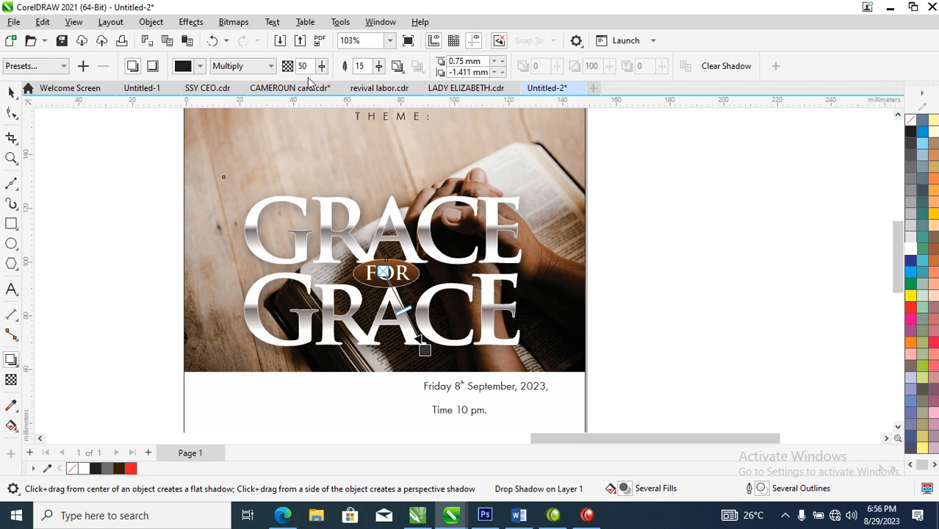
{"action": "type", "text": "9"}
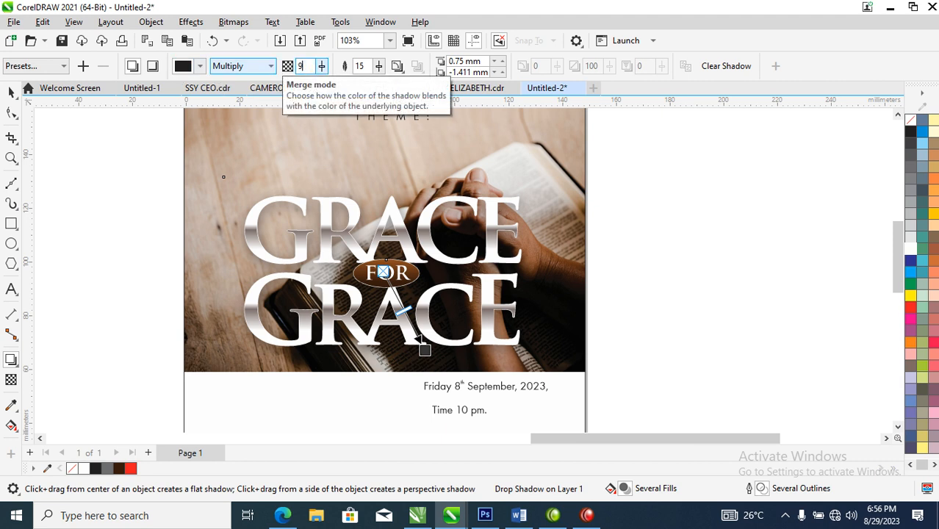
{"action": "key", "text": "Return"}
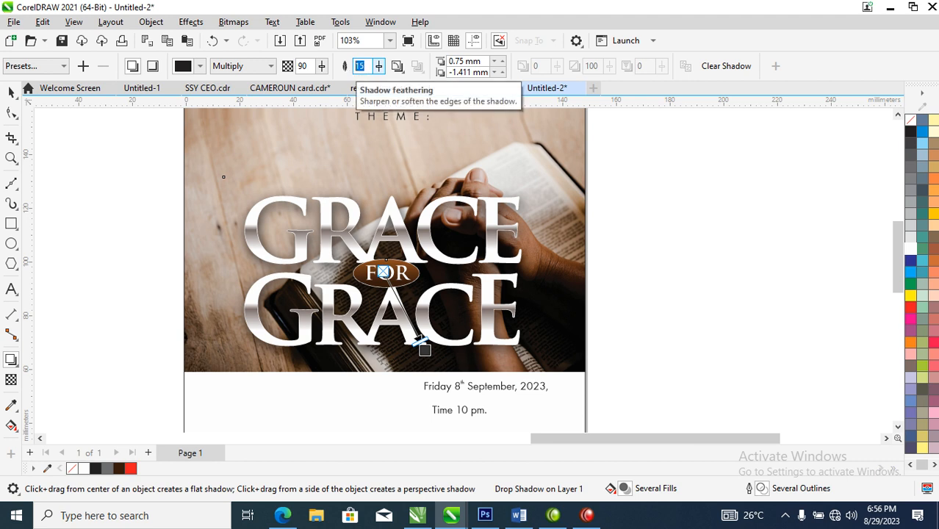
{"action": "key", "text": "Return"}
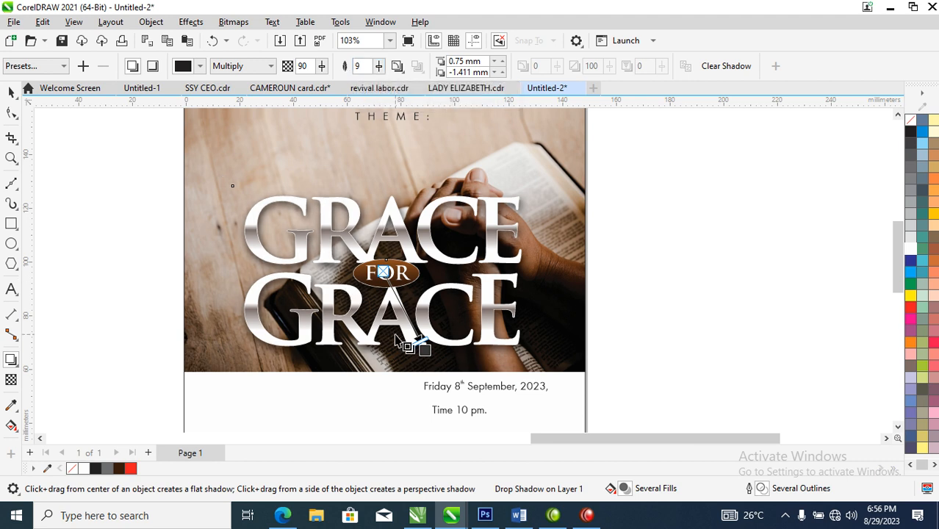
Step: Break the drop shadow apart from the Grace for Grace lettering and group the two resulting objects
{"action": "left_click", "coordinate": [151, 22]}
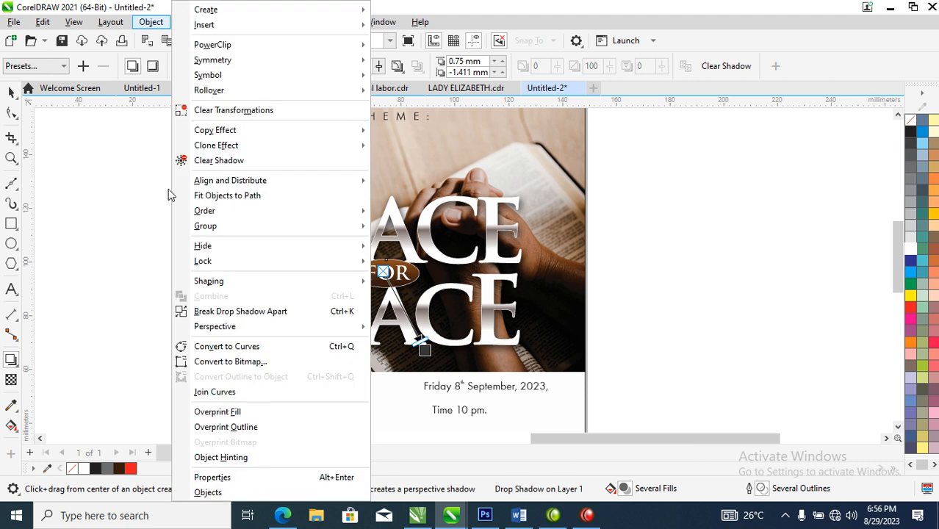
{"action": "left_click", "coordinate": [254, 312]}
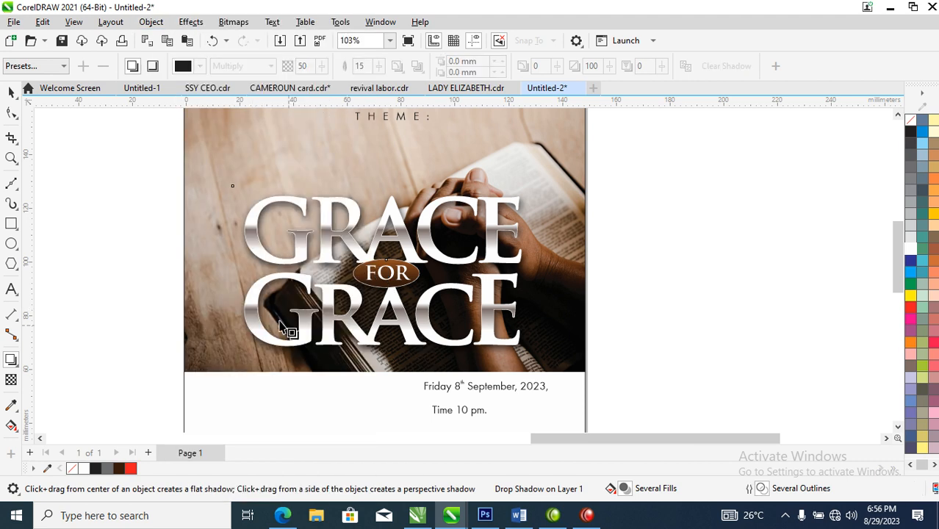
{"action": "key", "text": "space"}
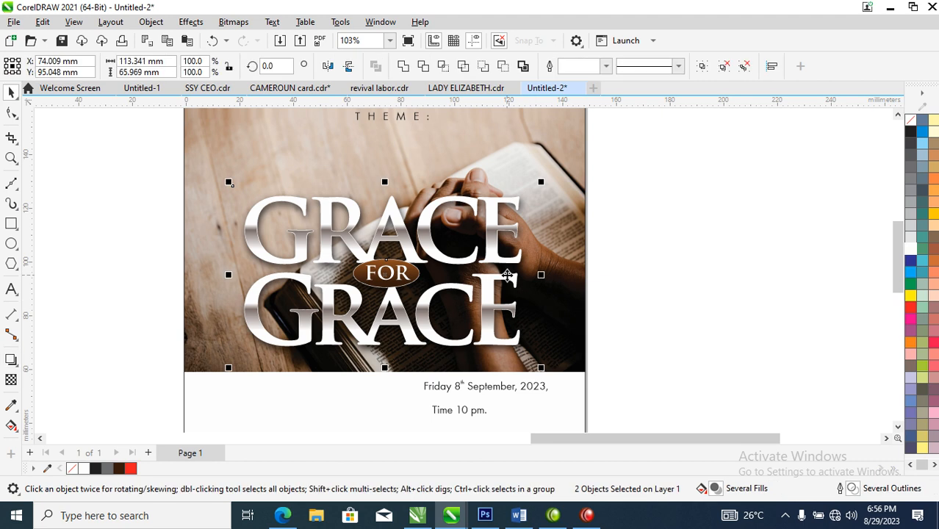
{"action": "key", "text": "ctrl+g"}
Step: Move the "Theme:" text down to just above the Grace lettering and "Praise Night" down to about Y 152 mm
{"action": "scroll", "coordinate": [515, 298], "scroll_direction": "down", "scroll_amount": 4}
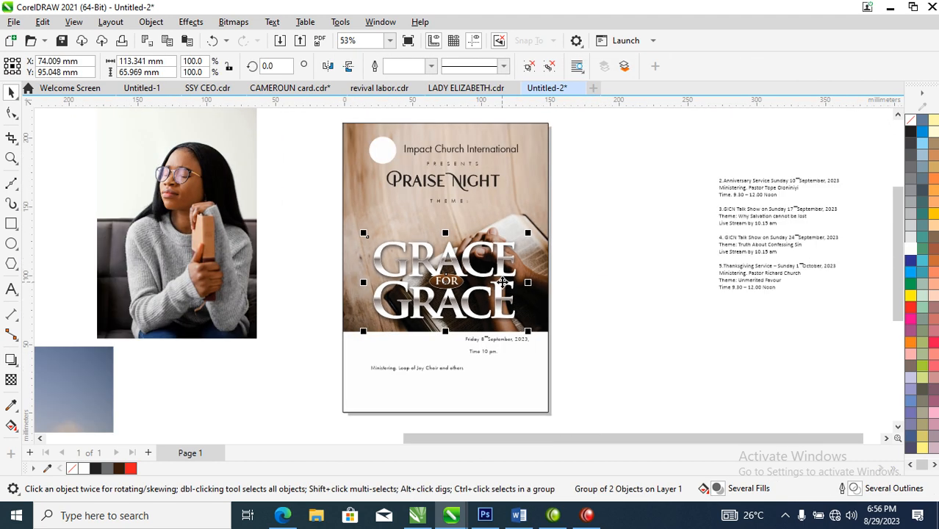
{"action": "key", "text": "z"}
{"action": "left_click_drag", "start_coordinate": [335, 151], "coordinate": [578, 386]}
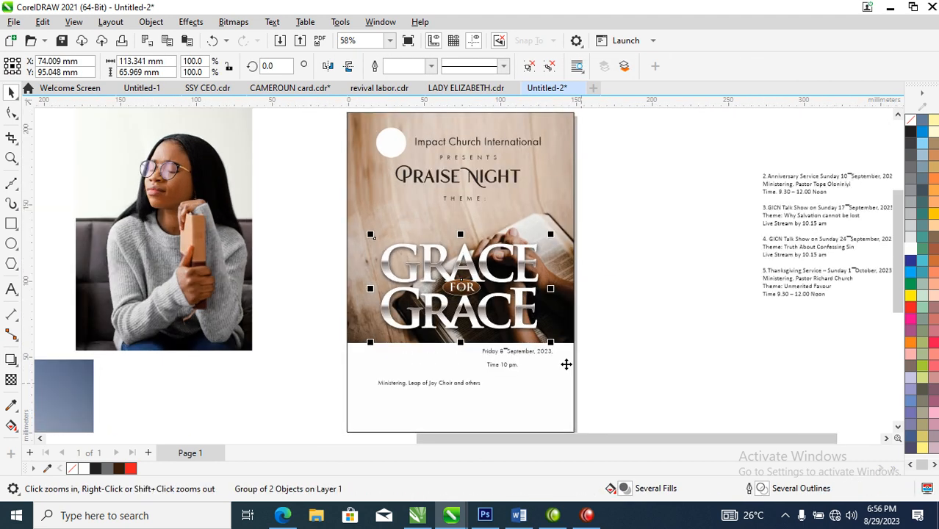
{"action": "left_click_drag", "start_coordinate": [478, 205], "coordinate": [477, 233]}
{"action": "left_click_drag", "start_coordinate": [499, 184], "coordinate": [504, 206]}
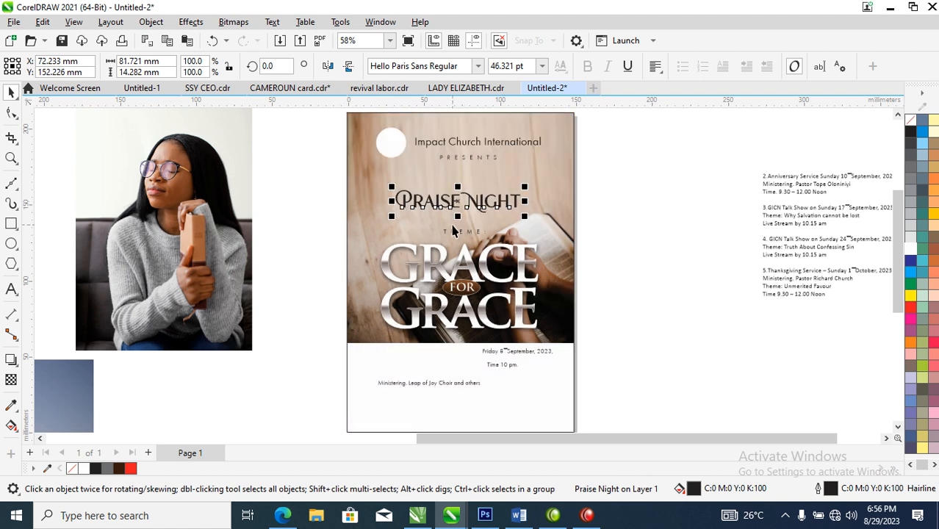
Step: Break the "Praise Night" text apart into separate words and select "Praise", undoing any trial move of the word
{"action": "key", "text": "z"}
{"action": "left_click_drag", "start_coordinate": [302, 128], "coordinate": [656, 367]}
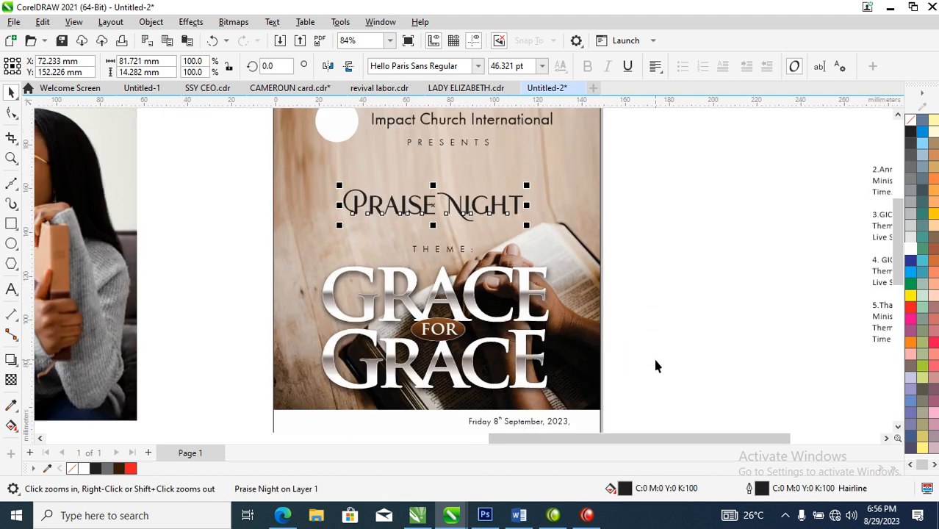
{"action": "key", "text": "ctrl+k"}
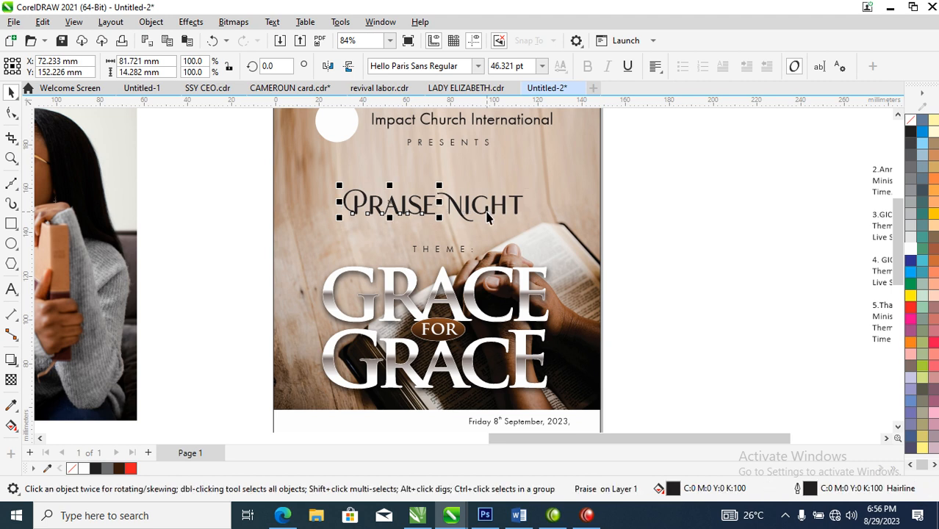
{"action": "left_click_drag", "start_coordinate": [432, 203], "coordinate": [480, 179]}
{"action": "key", "text": "ctrl+z"}
{"action": "left_click", "coordinate": [429, 209]}
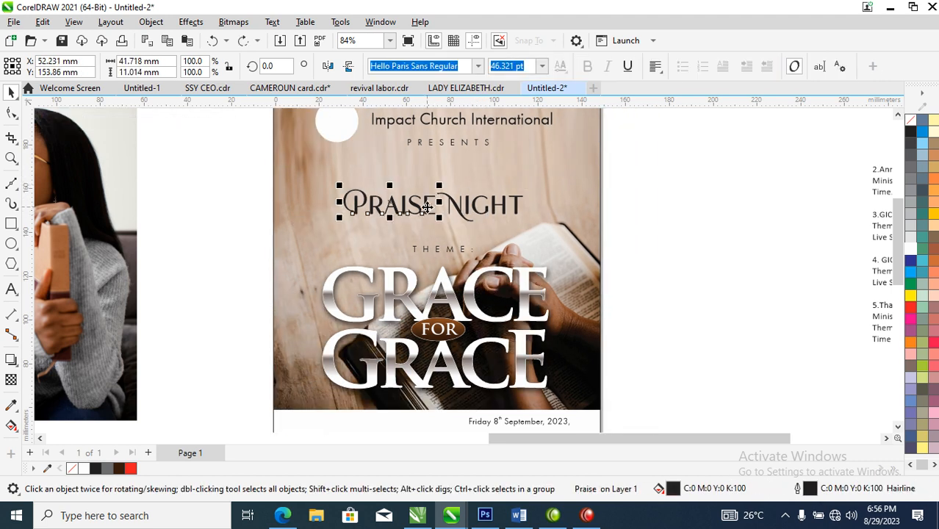
Step: Move the word "Praise" up above "Night" and change its font to Edwardian Script ITC
{"action": "left_click_drag", "start_coordinate": [429, 208], "coordinate": [474, 176]}
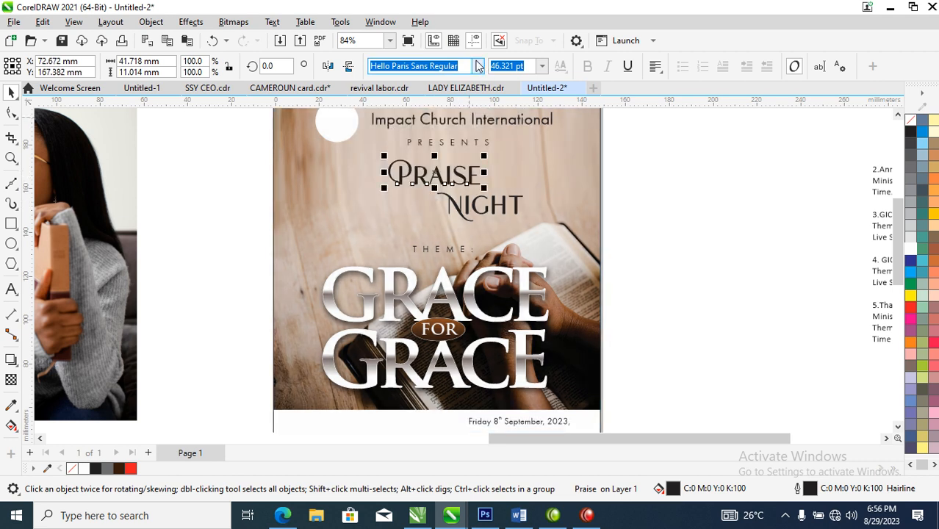
{"action": "left_click", "coordinate": [477, 65]}
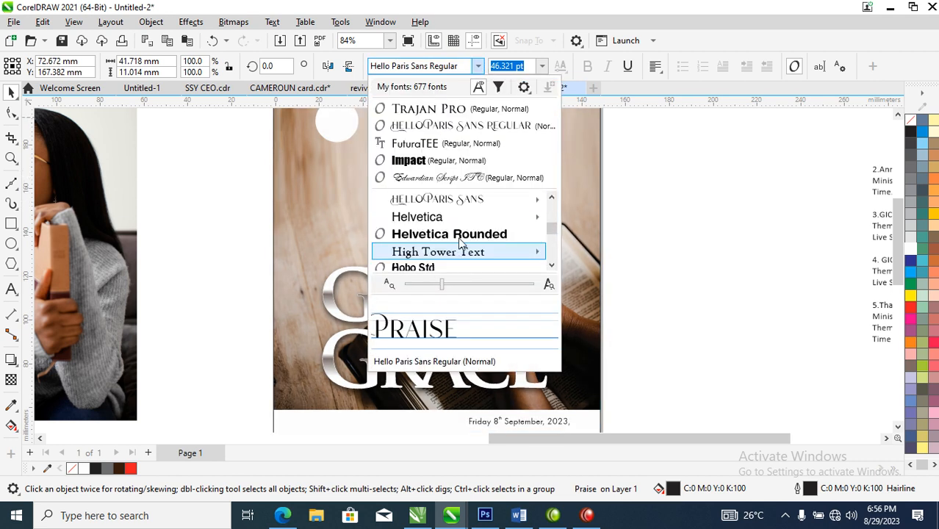
{"action": "left_click", "coordinate": [454, 178]}
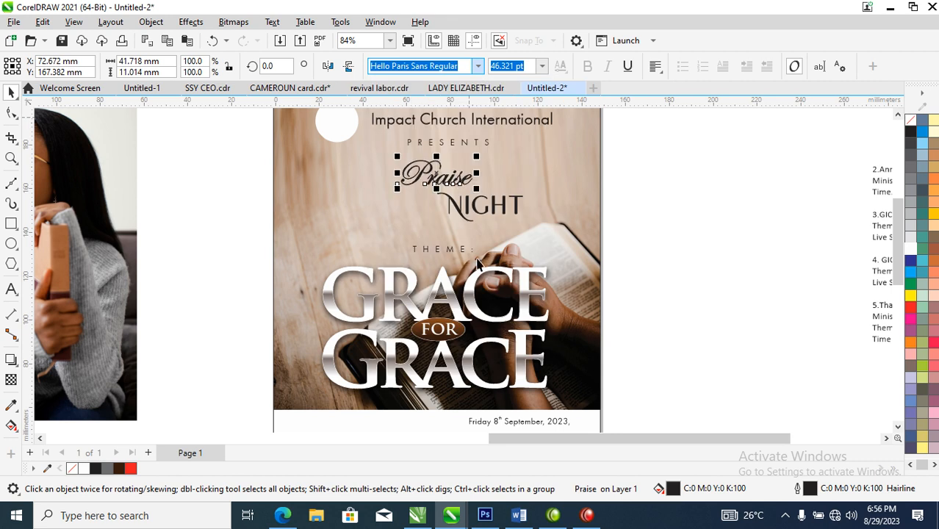
Step: Enlarge "Praise", move "Night" directly beneath it, and set "Night" in Edwardian Script ITC at about 52.6 pt
{"action": "mouse_move", "coordinate": [476, 192]}
{"action": "left_mouse_down"}
{"action": "mouse_move", "coordinate": [512, 208]}
{"action": "mouse_move", "coordinate": [462, 212]}
{"action": "mouse_move", "coordinate": [469, 207]}
{"action": "left_mouse_up"}
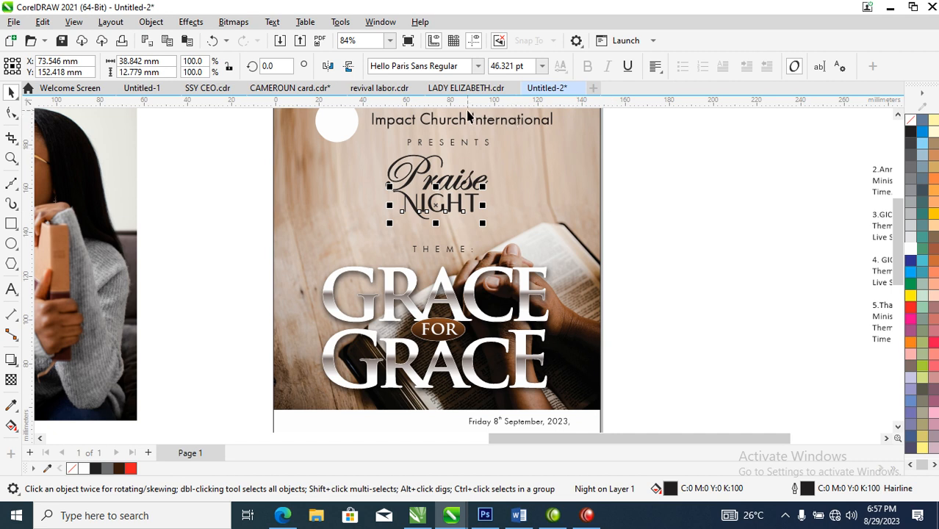
{"action": "left_click", "coordinate": [477, 66]}
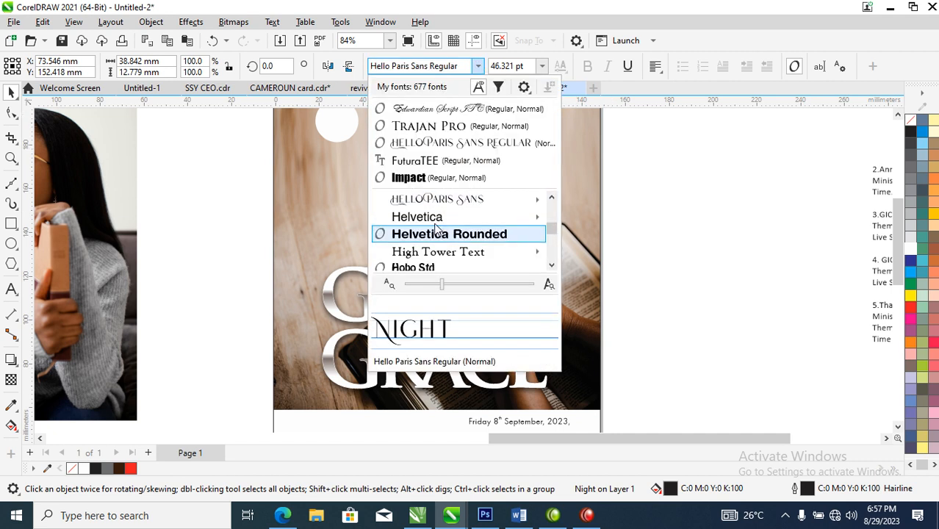
{"action": "left_click", "coordinate": [440, 109]}
{"action": "left_click_drag", "start_coordinate": [450, 208], "coordinate": [492, 193]}
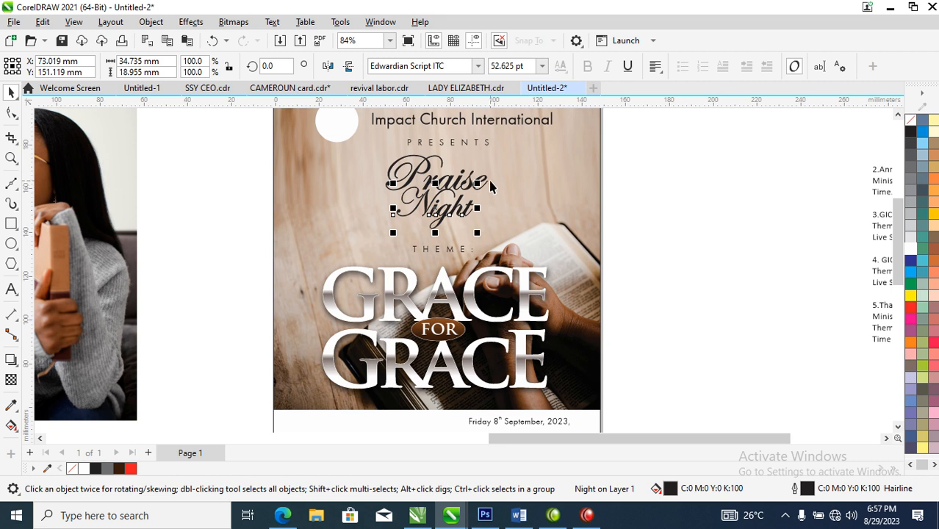
Step: Give both "Praise" and "Night" the dark brown C51 M74 Y82 K73 fill and outline, and enlarge them together to about 58 mm wide
{"action": "left_click", "coordinate": [483, 178], "text": "shift"}
{"action": "left_click", "coordinate": [120, 469]}
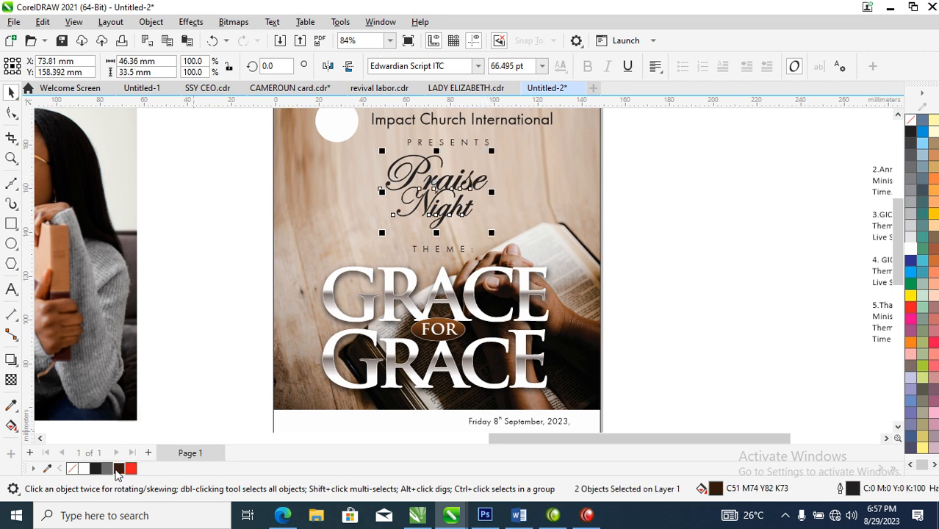
{"action": "right_click", "coordinate": [118, 470]}
{"action": "left_click", "coordinate": [175, 285]}
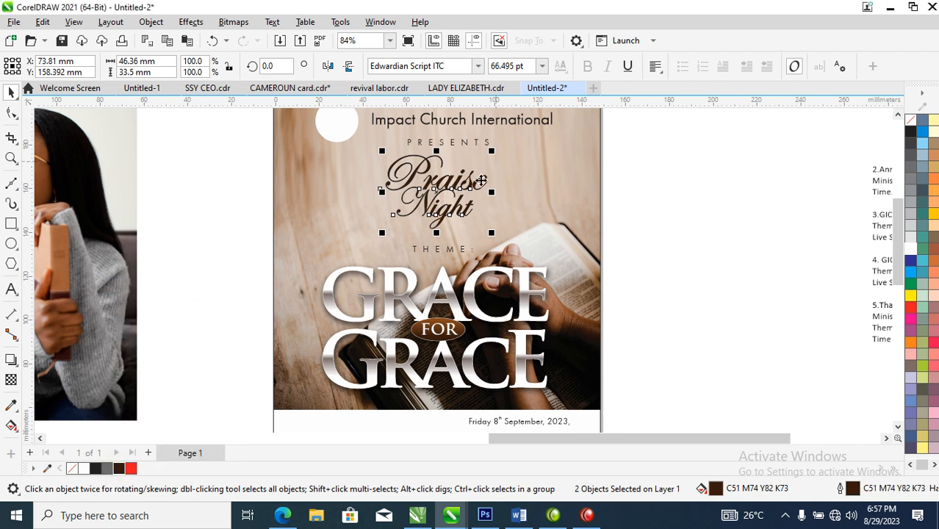
{"action": "left_click_drag", "start_coordinate": [477, 186], "coordinate": [513, 152]}
{"action": "left_click_drag", "start_coordinate": [482, 193], "coordinate": [481, 196]}
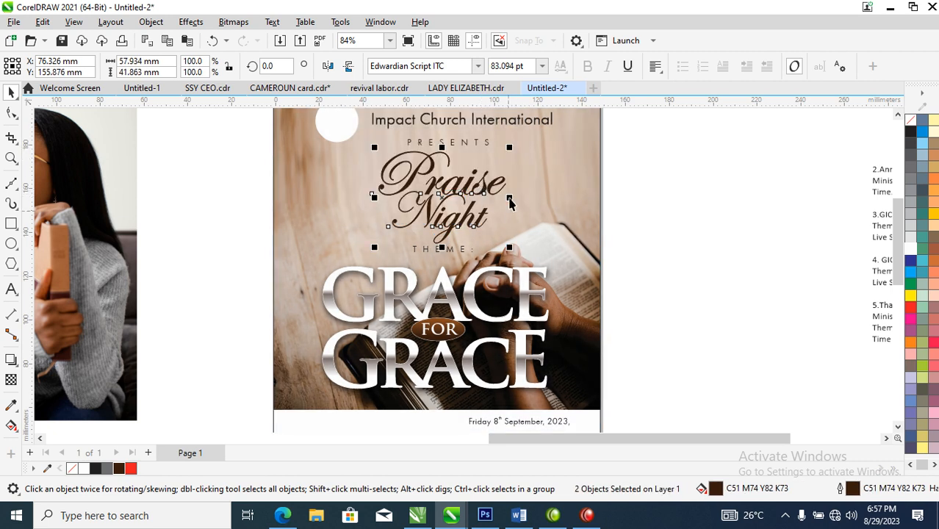
Step: Enlarge the date line to about 18 pt, place "Time 10 pm." beneath it, and set both lines in bold
{"action": "scroll", "coordinate": [479, 197], "scroll_direction": "down", "scroll_amount": 3}
{"action": "key", "text": "z"}
{"action": "left_click_drag", "start_coordinate": [371, 141], "coordinate": [607, 397]}
{"action": "left_click_drag", "start_coordinate": [316, 262], "coordinate": [599, 435]}
{"action": "left_click_drag", "start_coordinate": [564, 245], "coordinate": [483, 272]}
{"action": "left_click", "coordinate": [587, 66]}
{"action": "left_click", "coordinate": [587, 68]}
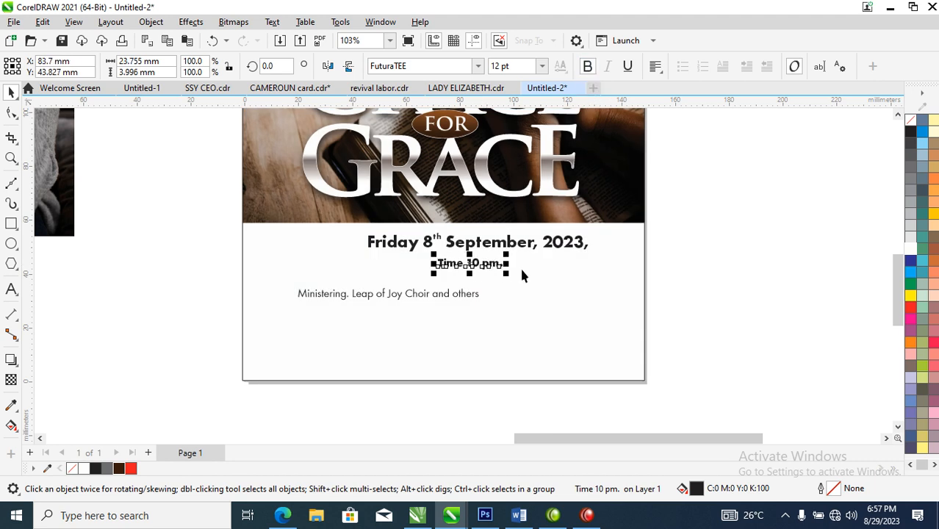
Step: Move the ministering text below the time and put "Leap of Joy Choir and others" on its own line
{"action": "left_click_drag", "start_coordinate": [473, 301], "coordinate": [590, 306]}
{"action": "double_click", "coordinate": [466, 297]}
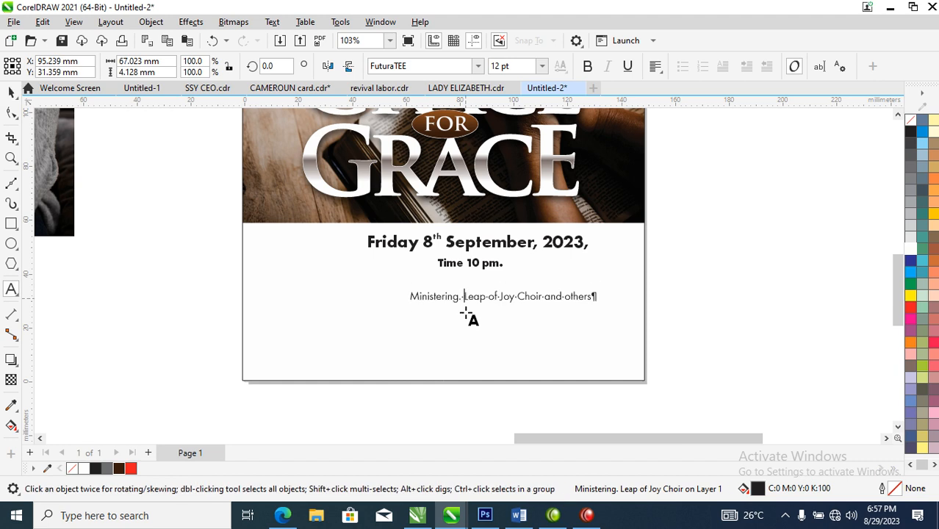
{"action": "key", "text": "shift+Return"}
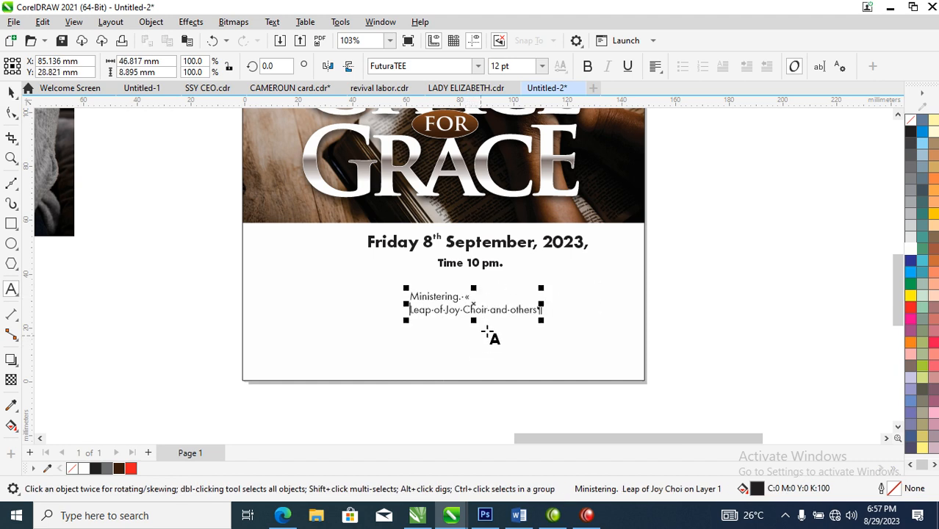
Step: Enlarge the two-line ministering text to about 16 pt and break it apart into separate lines
{"action": "key", "text": "ctrl+space"}
{"action": "left_click_drag", "start_coordinate": [542, 289], "coordinate": [562, 282]}
{"action": "key", "text": "ctrl+k"}
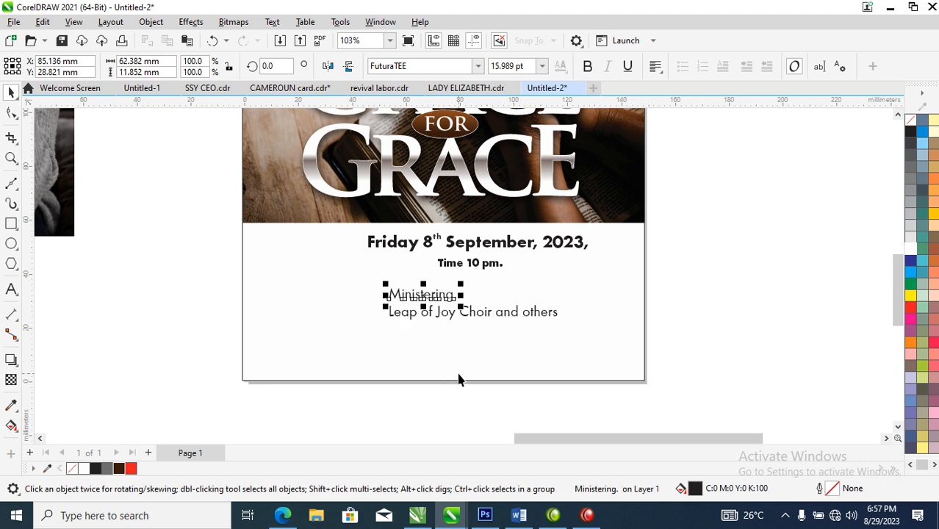
Step: Widen the letter spacing of "Ministering." with the Shape tool and shift the choir line slightly down and left
{"action": "left_click", "coordinate": [11, 113]}
{"action": "left_click_drag", "start_coordinate": [461, 310], "coordinate": [482, 324]}
{"action": "key", "text": "space"}
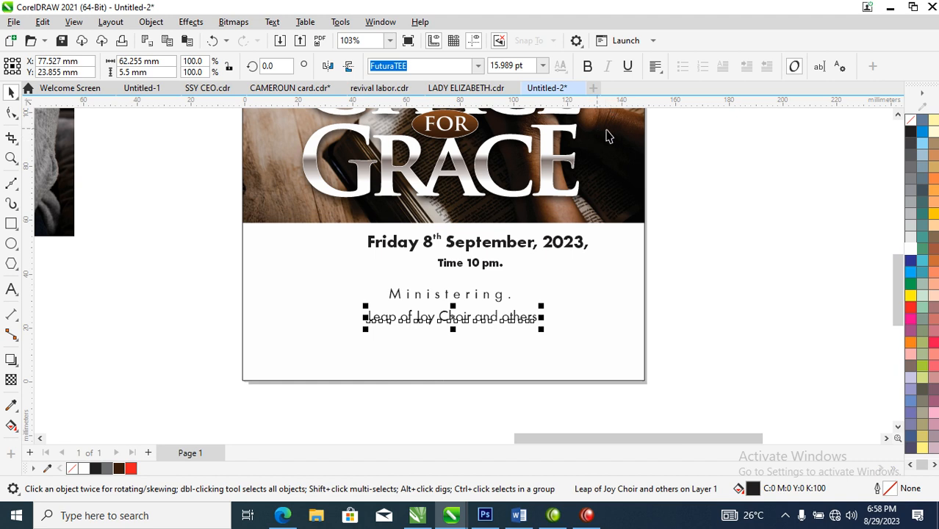
Step: Try bold on the choir line, undo it, and enlarge the line to about 18.5 pt instead
{"action": "left_click", "coordinate": [587, 66]}
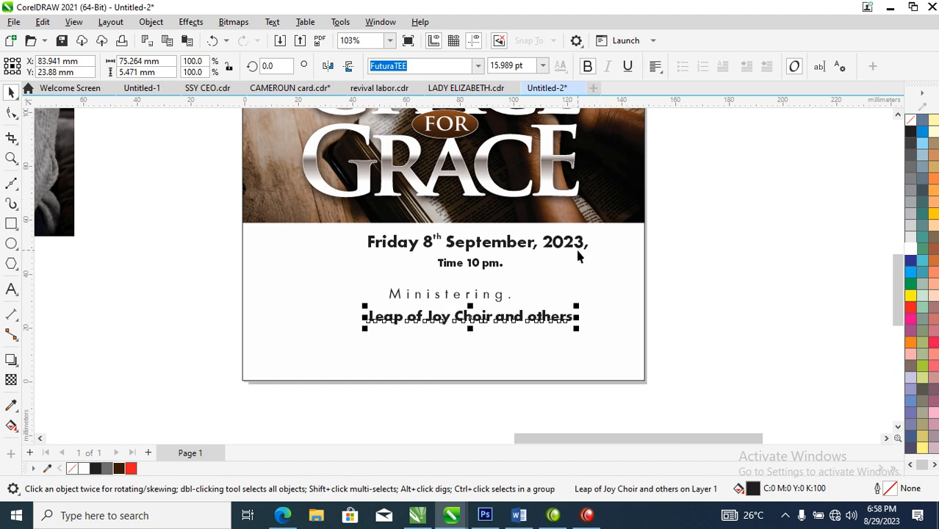
{"action": "key", "text": "ctrl+z"}
{"action": "left_click_drag", "start_coordinate": [540, 309], "coordinate": [554, 307]}
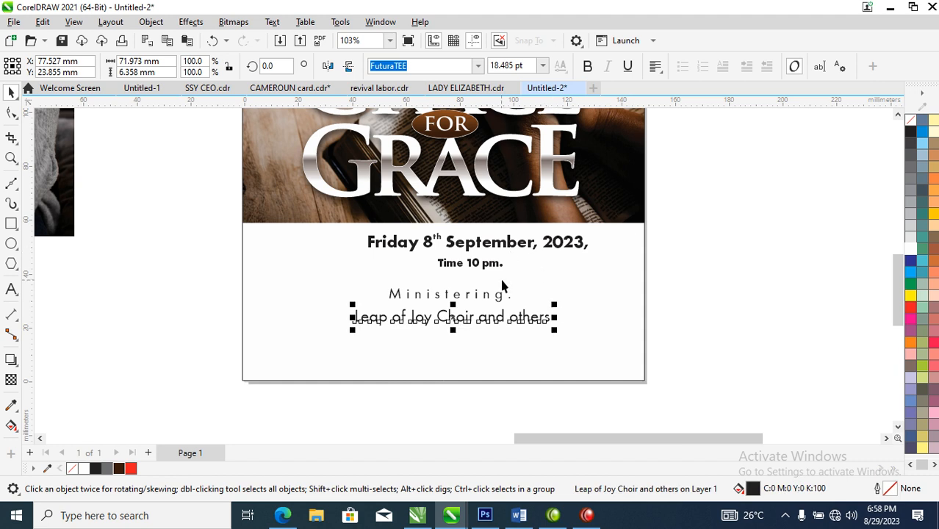
Step: Delete the full stop at the end of the "Time 10 pm." line
{"action": "left_click", "coordinate": [498, 265]}
{"action": "double_click", "coordinate": [499, 263]}
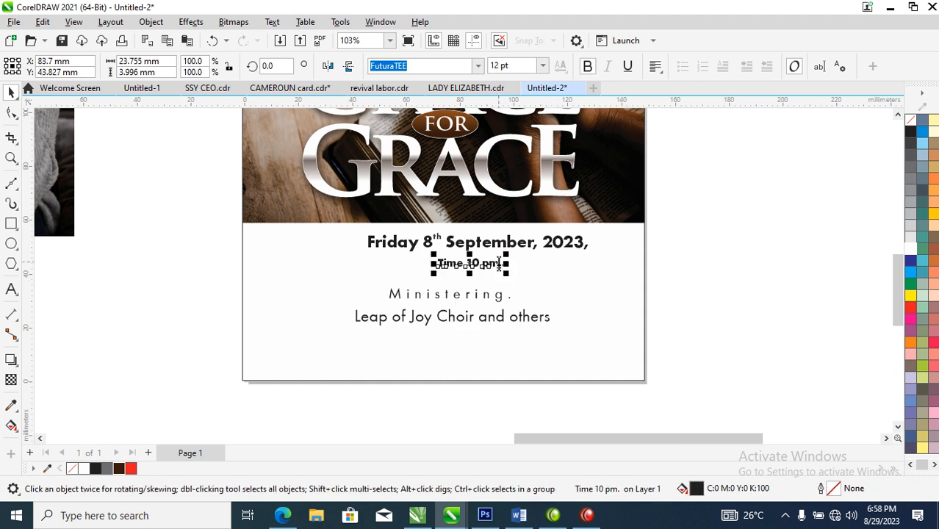
{"action": "key", "text": "BackSpace"}
{"action": "key", "text": "ctrl+space"}
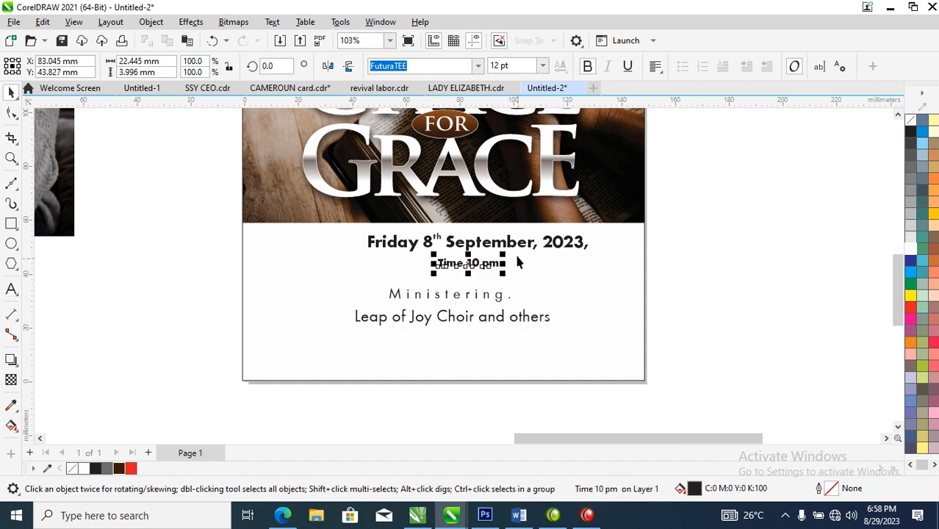
Step: Replace the superscript ordinal in the date line with plain text so it reads "8th"
{"action": "double_click", "coordinate": [518, 243]}
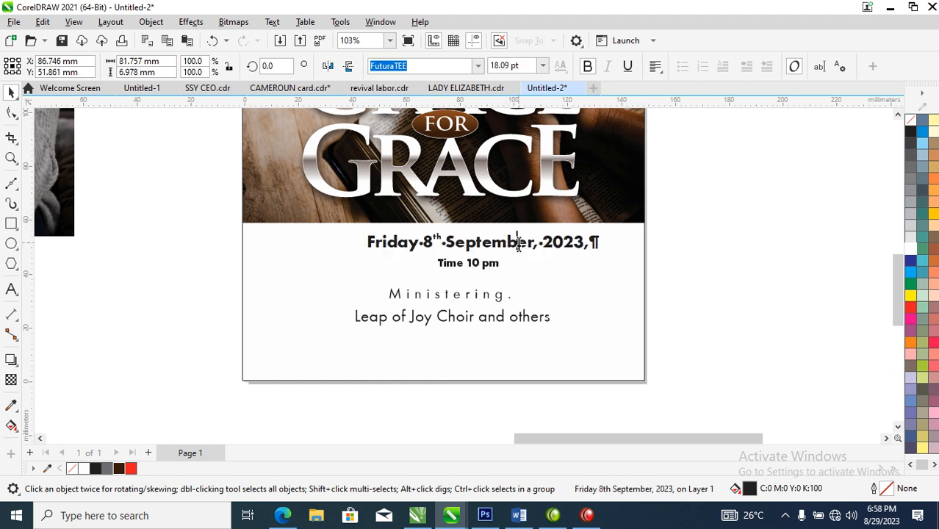
{"action": "left_click", "coordinate": [440, 239]}
{"action": "key", "text": "BackSpace"}
{"action": "key", "text": "BackSpace"}
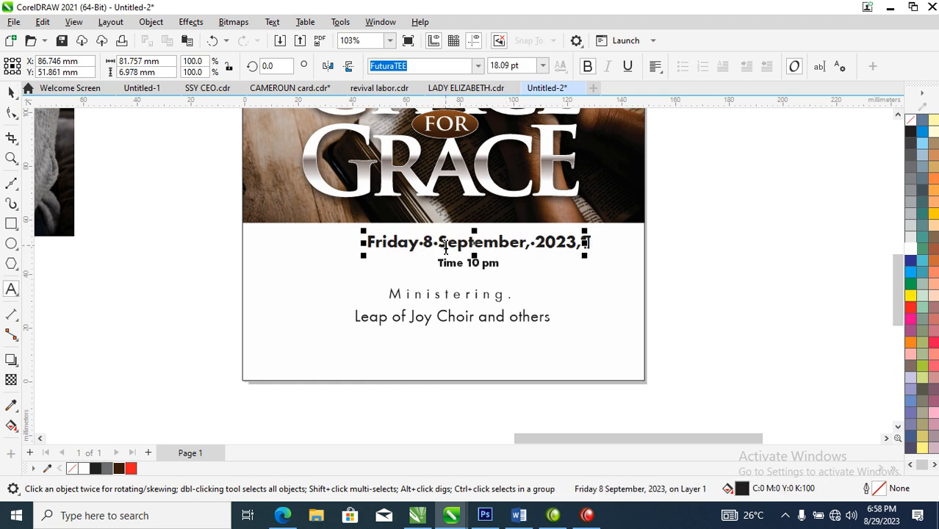
{"action": "double_click", "coordinate": [428, 242]}
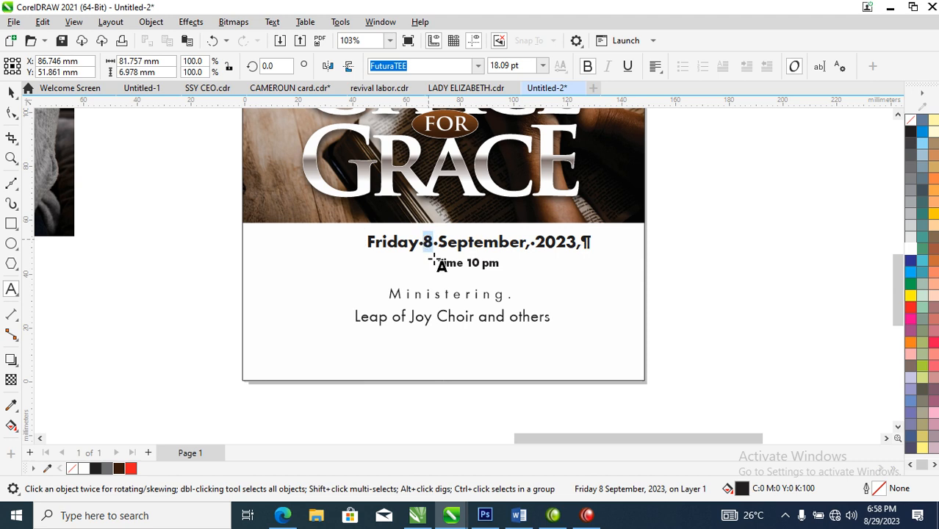
{"action": "type", "text": "8th"}
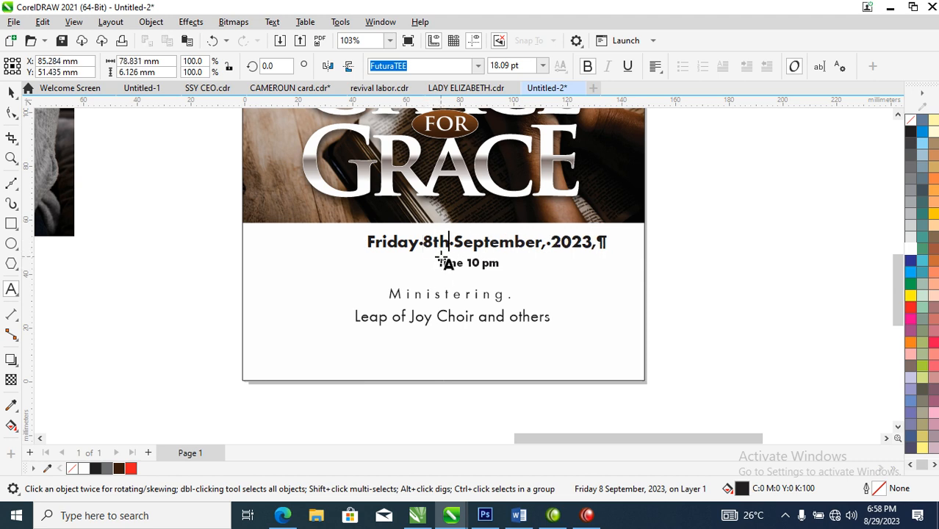
{"action": "key", "text": "ctrl+space"}
Step: Shift the date line left and set "Time 10 pm" to 18.09 pt without bold
{"action": "left_click_drag", "start_coordinate": [527, 244], "coordinate": [490, 263]}
{"action": "left_click", "coordinate": [572, 379]}
{"action": "left_click", "coordinate": [587, 65]}
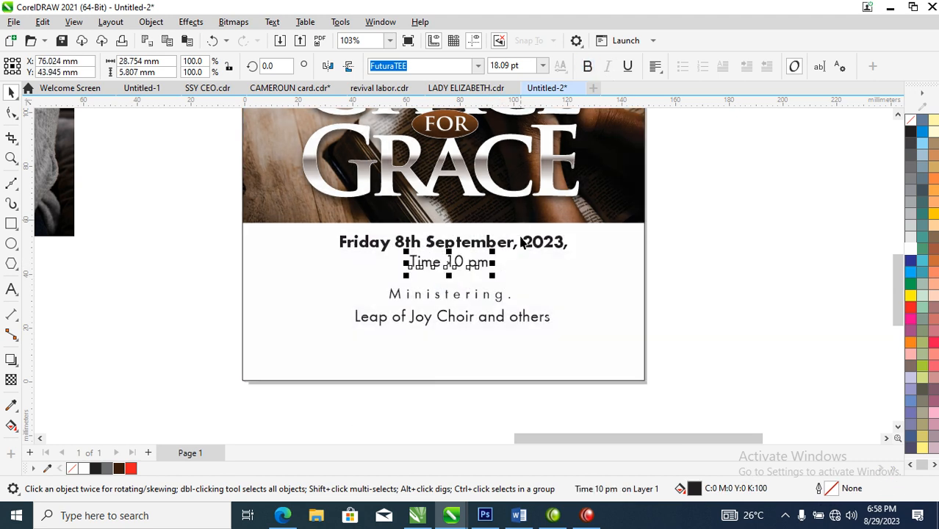
Step: Centre the date, time, ministering and choir lines on one another and move the block slightly lower
{"action": "left_click_drag", "start_coordinate": [736, 185], "coordinate": [287, 344]}
{"action": "left_click", "coordinate": [507, 358], "text": "shift"}
{"action": "key", "text": "c"}
{"action": "left_click_drag", "start_coordinate": [760, 195], "coordinate": [394, 339]}
{"action": "left_click_drag", "start_coordinate": [467, 264], "coordinate": [470, 274]}
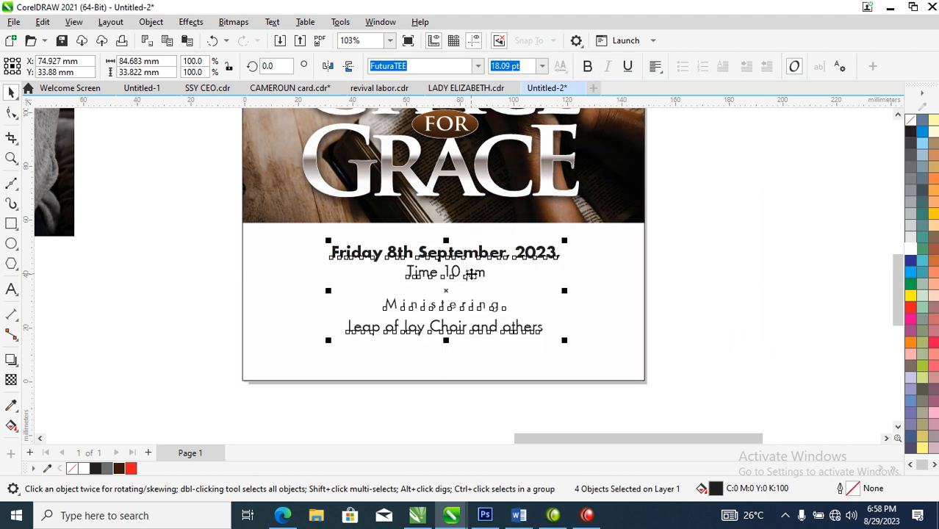
Step: Centre the four event detail lines horizontally on the flyer's white background rectangle
{"action": "key", "text": "Escape"}
{"action": "left_click_drag", "start_coordinate": [746, 205], "coordinate": [474, 363]}
{"action": "left_click", "coordinate": [611, 287], "text": "shift"}
{"action": "scroll", "coordinate": [611, 287], "scroll_direction": "down", "scroll_amount": 5}
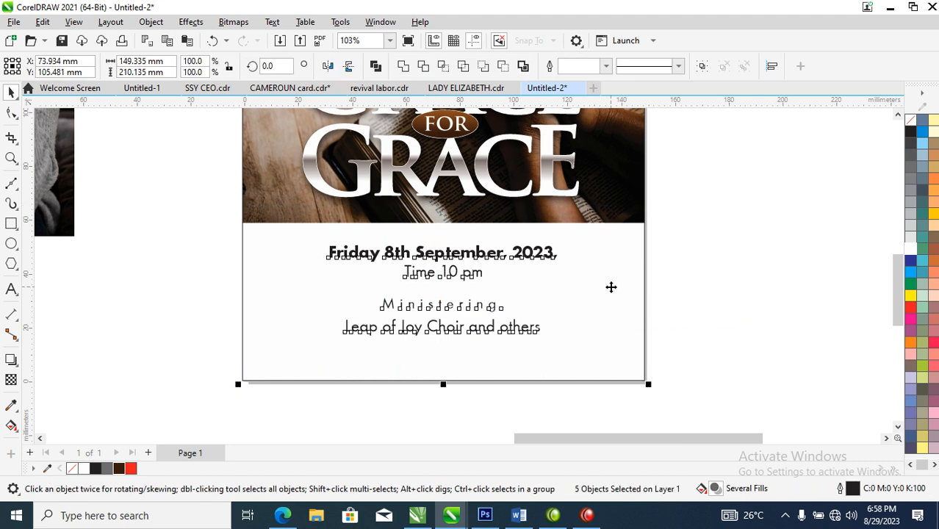
{"action": "key", "text": "z"}
{"action": "left_click_drag", "start_coordinate": [490, 138], "coordinate": [618, 309]}
{"action": "left_click", "coordinate": [618, 298]}
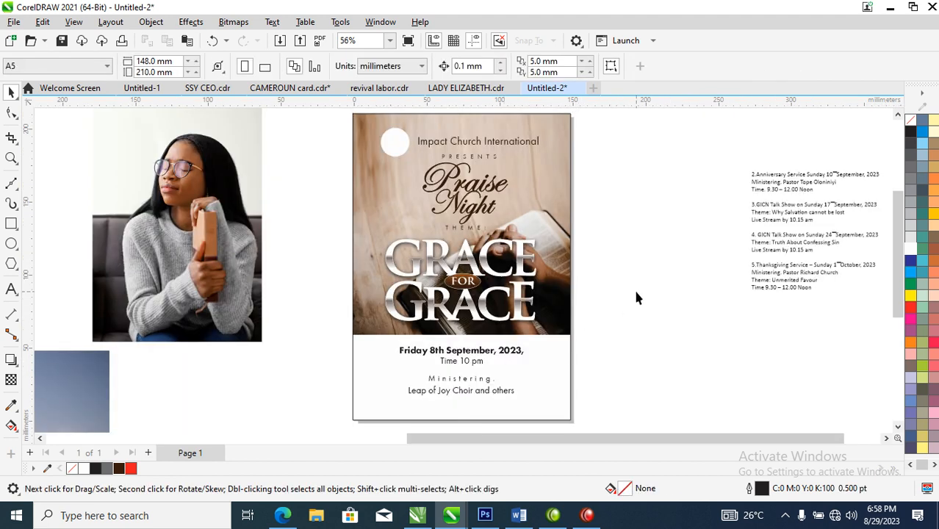
Step: Move the remaining programme text farther away from the flyer, to about X 396 mm, Y 127 mm, reading through entries 2 to 5
{"action": "scroll", "coordinate": [636, 297], "scroll_direction": "down", "scroll_amount": 2}
{"action": "key", "text": "z"}
{"action": "left_click_drag", "start_coordinate": [363, 158], "coordinate": [819, 369]}
{"action": "left_click_drag", "start_coordinate": [640, 227], "coordinate": [708, 226]}
{"action": "key", "text": "F2"}
{"action": "left_click_drag", "start_coordinate": [641, 197], "coordinate": [718, 256]}
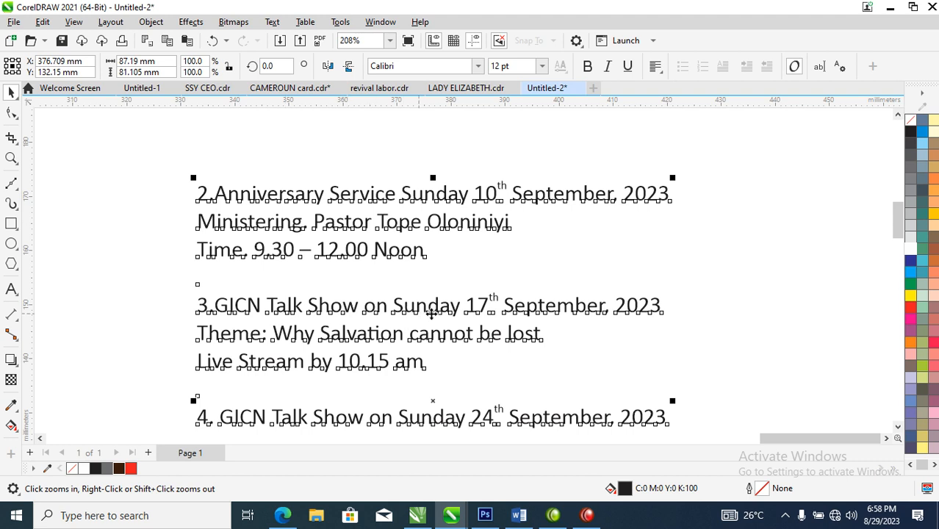
{"action": "left_click_drag", "start_coordinate": [418, 360], "coordinate": [495, 178]}
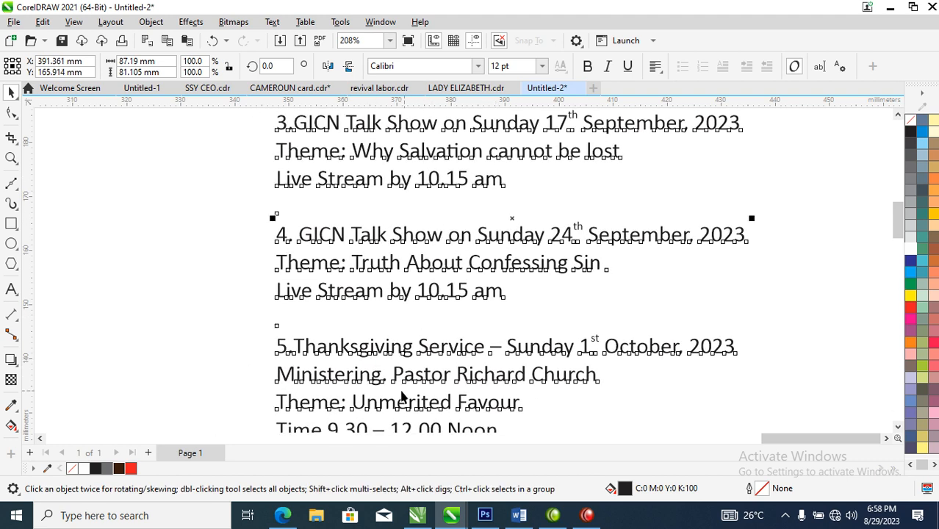
{"action": "left_click_drag", "start_coordinate": [444, 374], "coordinate": [464, 325]}
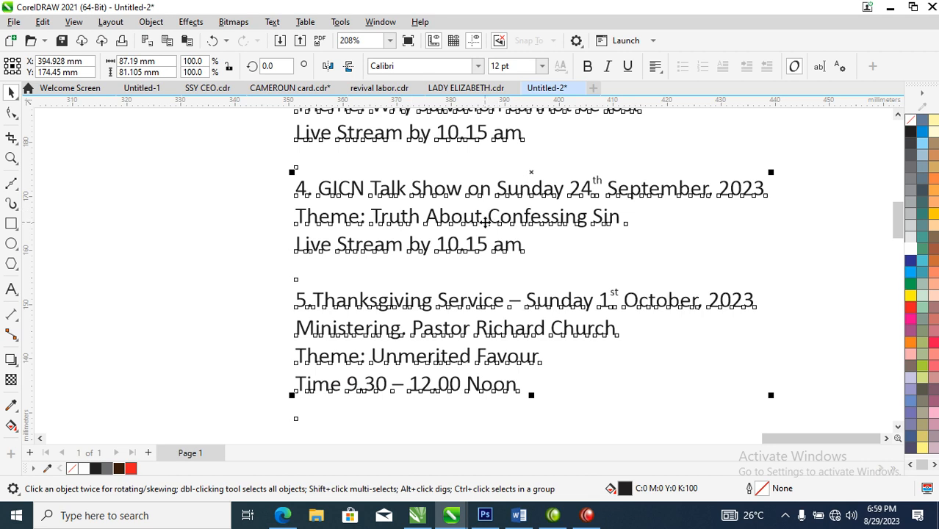
{"action": "left_click_drag", "start_coordinate": [478, 217], "coordinate": [482, 432]}
Step: Cut the second entry, the Anniversary Service on Sunday 10th September, out of the programme text
{"action": "double_click", "coordinate": [475, 176]}
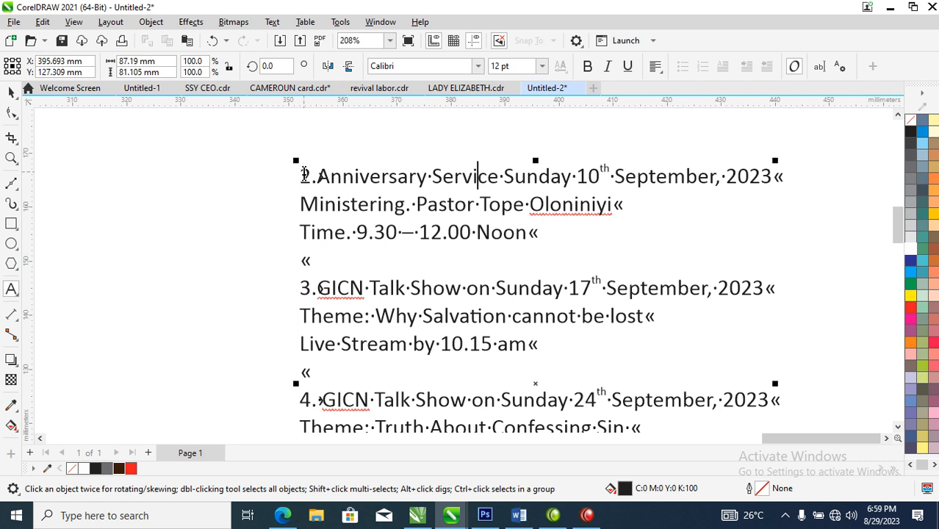
{"action": "left_click_drag", "start_coordinate": [302, 175], "coordinate": [578, 227]}
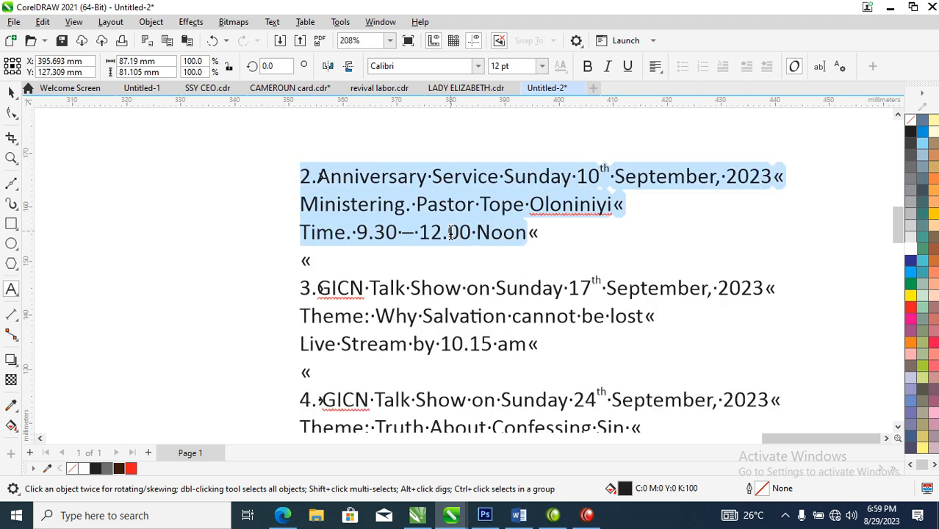
{"action": "key", "text": "Delete"}
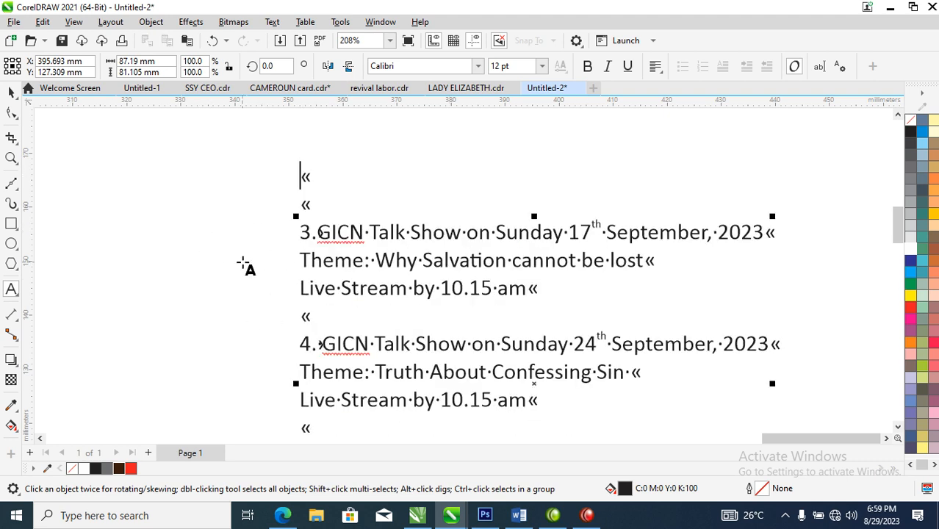
Step: Paste the Anniversary Service entry as a separate text object beside the flyer, at about X 301 mm, Y 187 mm
{"action": "key", "text": "F4"}
{"action": "left_click", "coordinate": [743, 150]}
{"action": "key", "text": "ctrl+space"}
{"action": "key", "text": "F8"}
{"action": "left_click", "coordinate": [735, 149]}
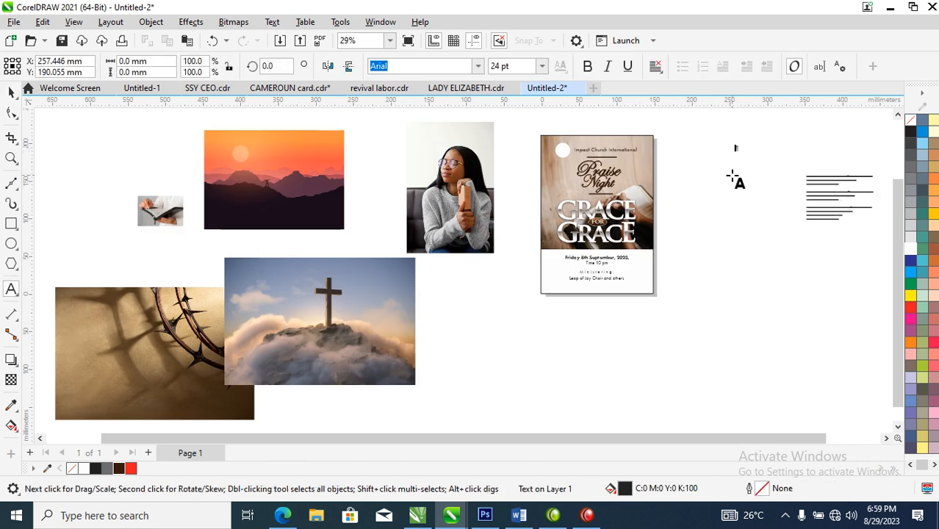
{"action": "key", "text": "ctrl+v"}
{"action": "key", "text": "ctrl+space"}
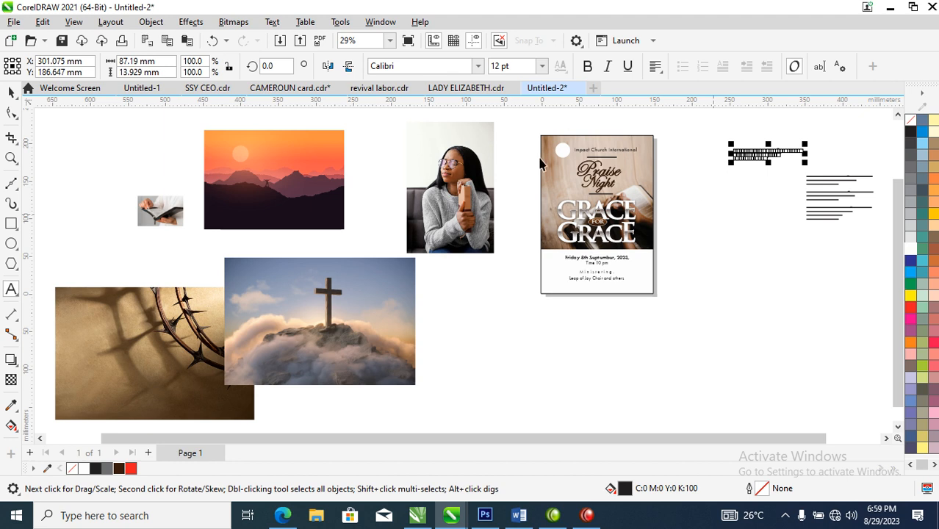
Step: Place a copy of the complete Praise Night flyer directly below the original, at about Y -135 mm
{"action": "left_click_drag", "start_coordinate": [529, 117], "coordinate": [671, 338]}
{"action": "left_click_drag", "start_coordinate": [628, 169], "coordinate": [629, 347]}
{"action": "right_click", "coordinate": [630, 348]}
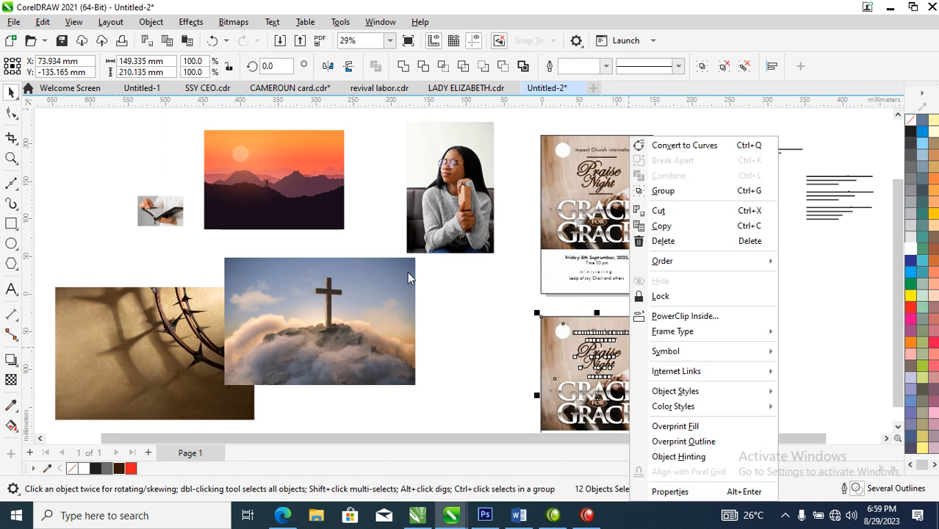
Step: Move the photo of the woman holding a book to the other side of the original Praise Night flyer, just beyond its edge
{"action": "left_click", "coordinate": [482, 285]}
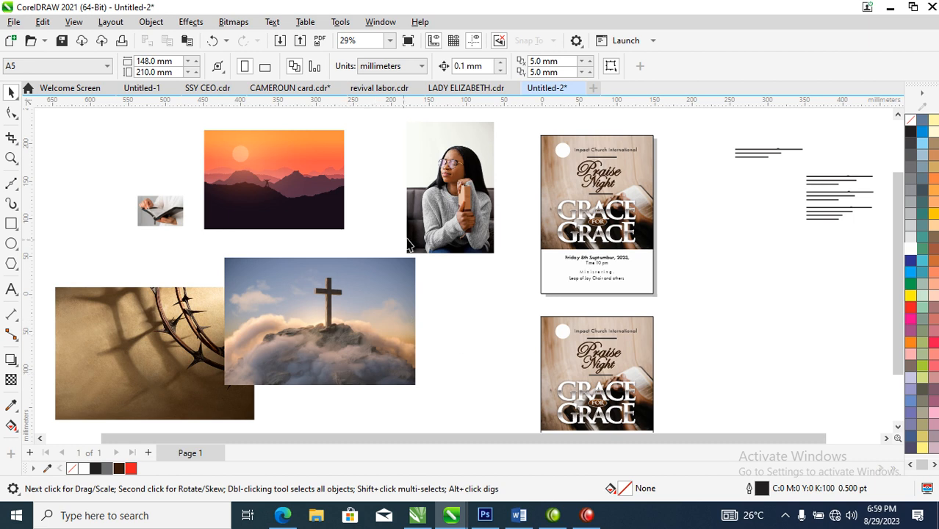
{"action": "key", "text": "z"}
{"action": "left_click_drag", "start_coordinate": [367, 126], "coordinate": [862, 254]}
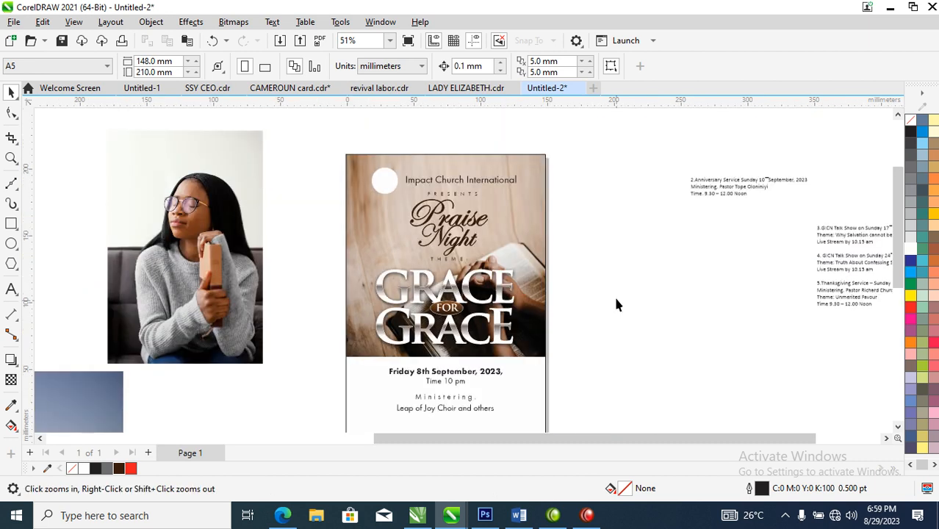
{"action": "key", "text": "space"}
{"action": "left_click_drag", "start_coordinate": [217, 291], "coordinate": [623, 315]}
Step: Extract and delete the background contents of the original flyer's PowerClip, and delete all of its text and title objects
{"action": "right_click", "coordinate": [527, 183]}
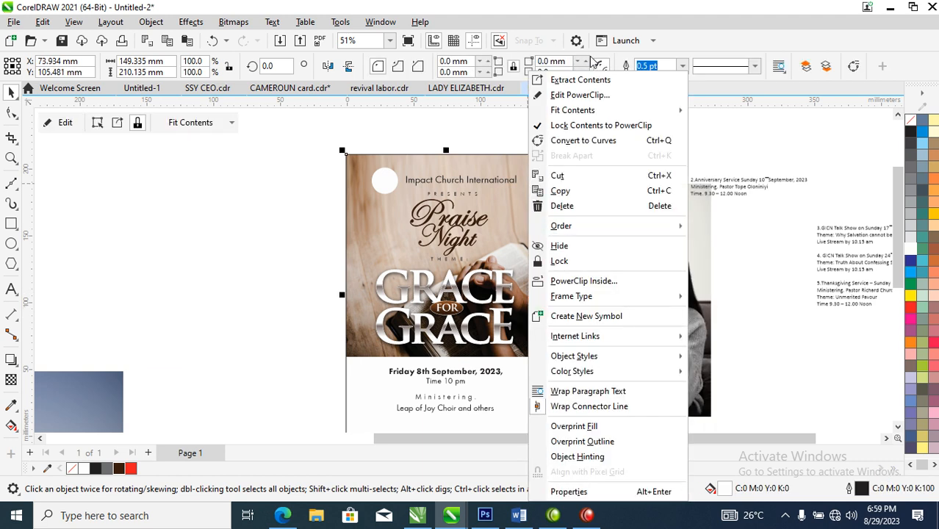
{"action": "left_click", "coordinate": [587, 81]}
{"action": "key", "text": "Delete"}
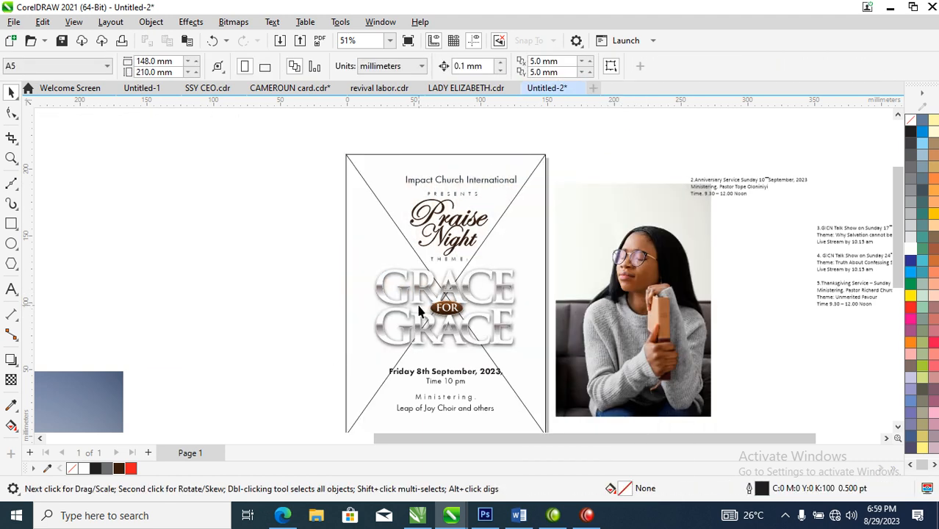
{"action": "left_click_drag", "start_coordinate": [557, 402], "coordinate": [551, 419]}
{"action": "key", "text": "Delete"}
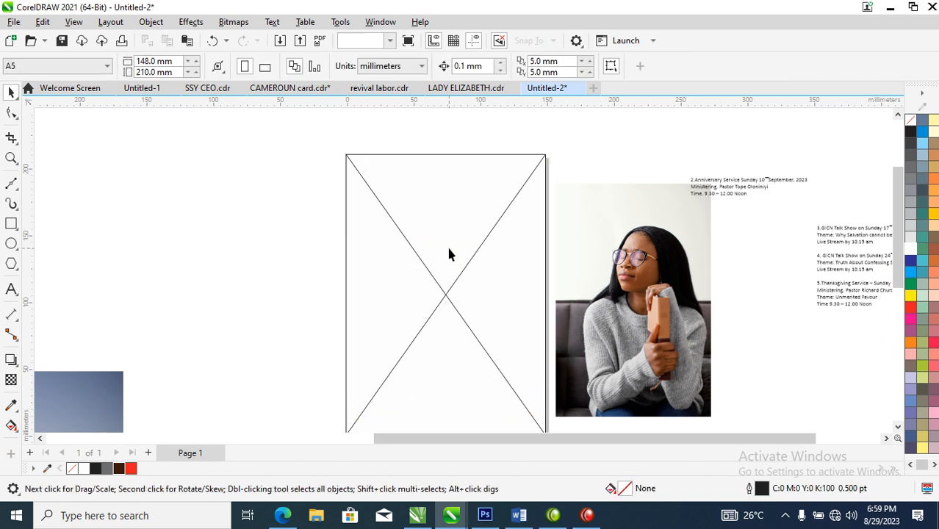
Step: Remove the empty PowerClip frame from the original flyer so it is a plain rectangle
{"action": "left_click", "coordinate": [449, 258]}
{"action": "right_click", "coordinate": [417, 228]}
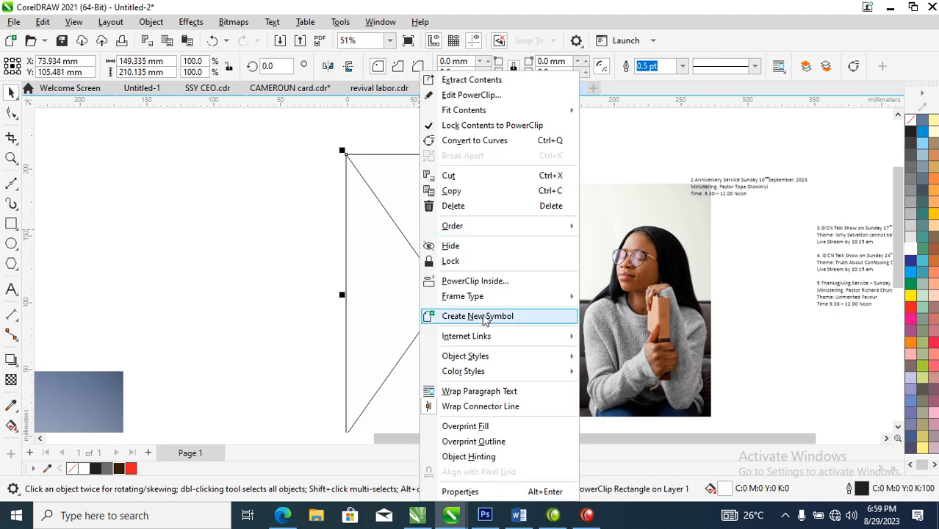
{"action": "mouse_move", "coordinate": [497, 299]}
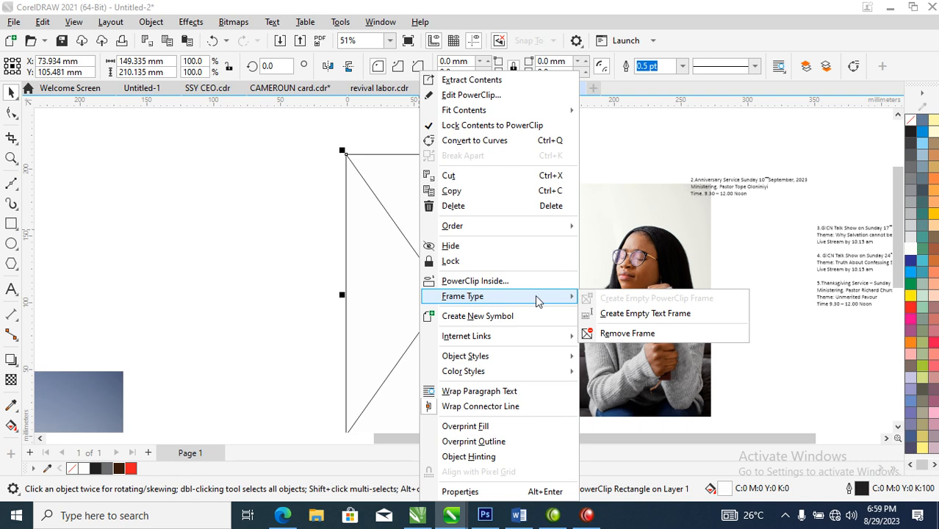
{"action": "left_click", "coordinate": [628, 337]}
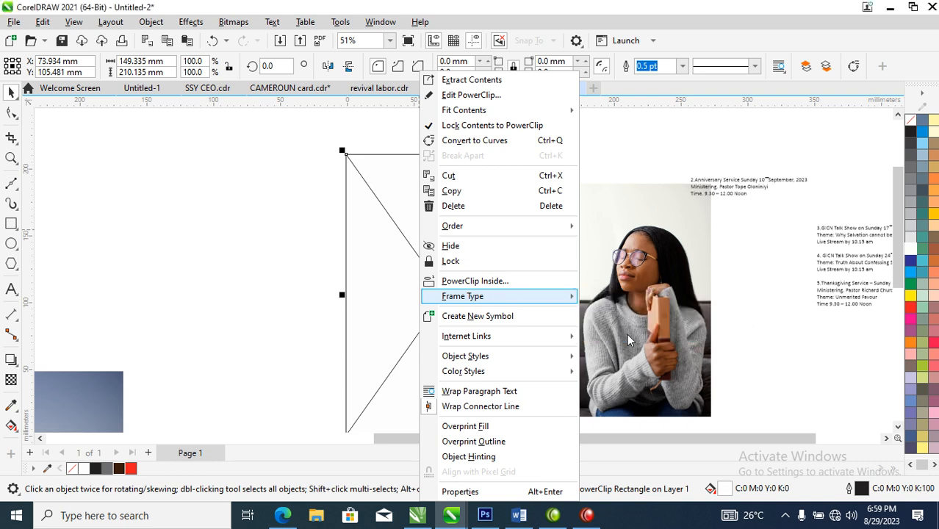
Step: Move the woman's photo onto the blank flyer at about X 94 mm, Y 119 mm, and bring it to the front
{"action": "left_click", "coordinate": [658, 288]}
{"action": "left_click_drag", "start_coordinate": [666, 330], "coordinate": [510, 308]}
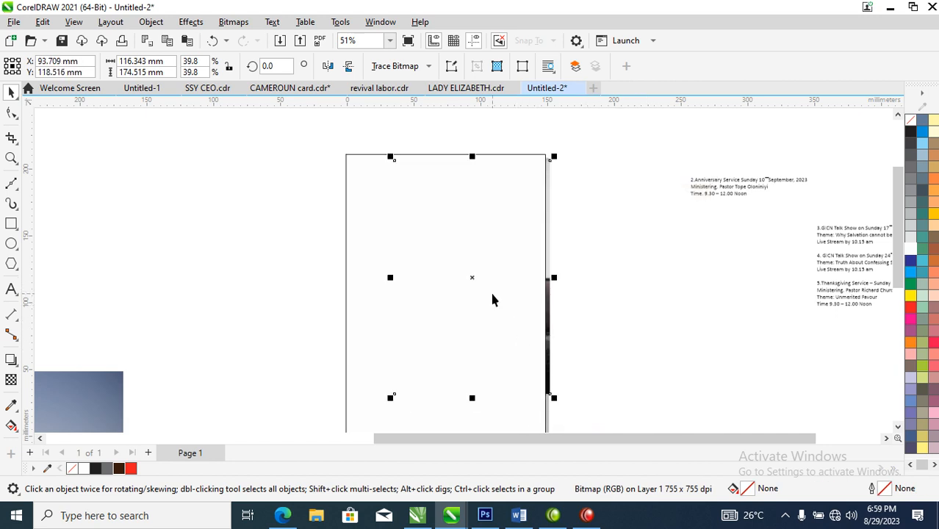
{"action": "key", "text": "shift+Page_Up"}
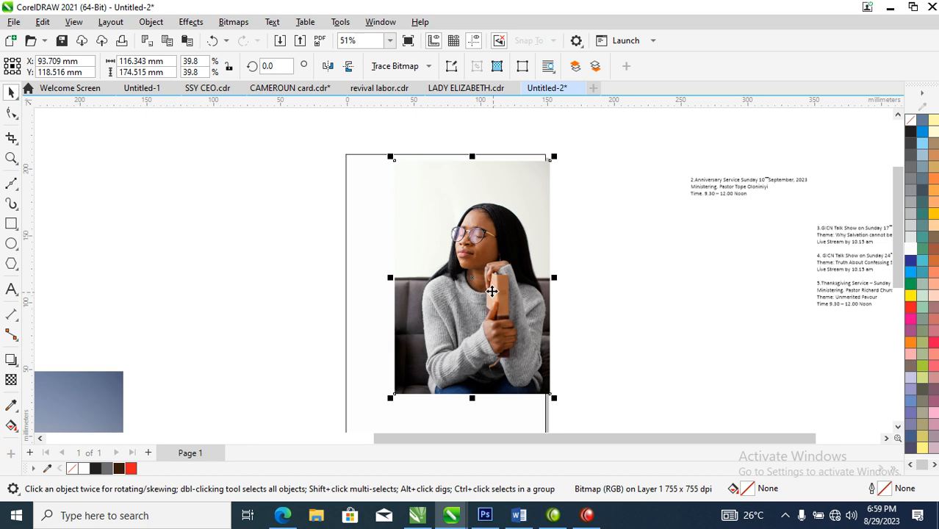
{"action": "left_click", "coordinate": [515, 194]}
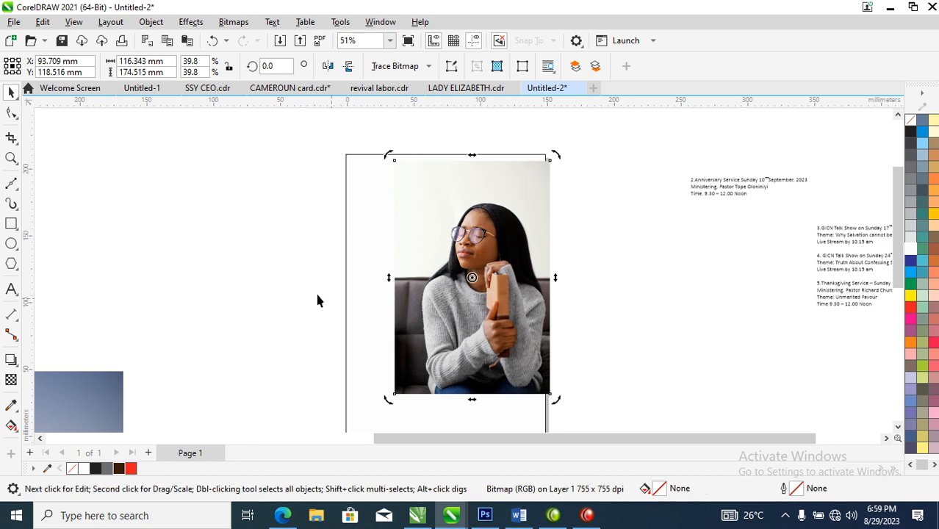
Step: Duplicate the woman's photo in place on the flyer, and select the top copy
{"action": "key", "text": "z"}
{"action": "left_click_drag", "start_coordinate": [229, 132], "coordinate": [603, 399]}
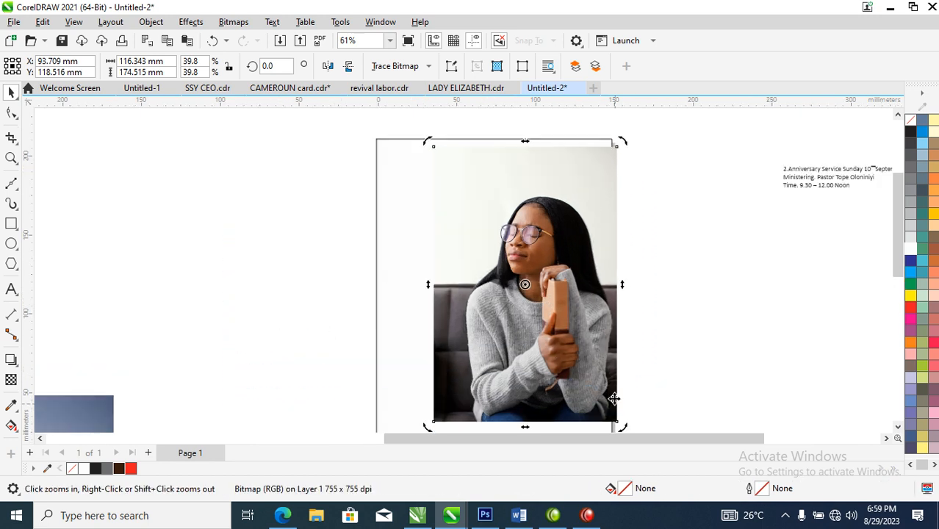
{"action": "left_click_drag", "start_coordinate": [462, 264], "coordinate": [589, 265]}
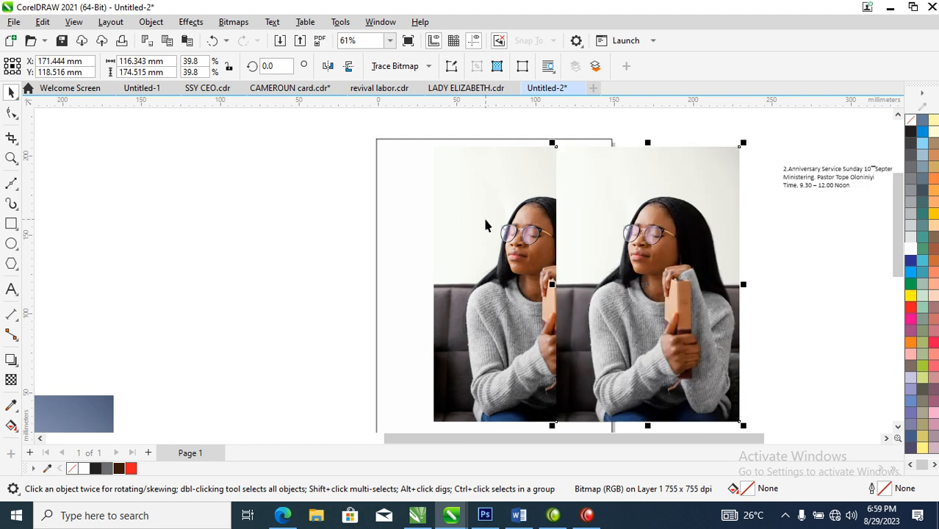
{"action": "key", "text": "ctrl+z"}
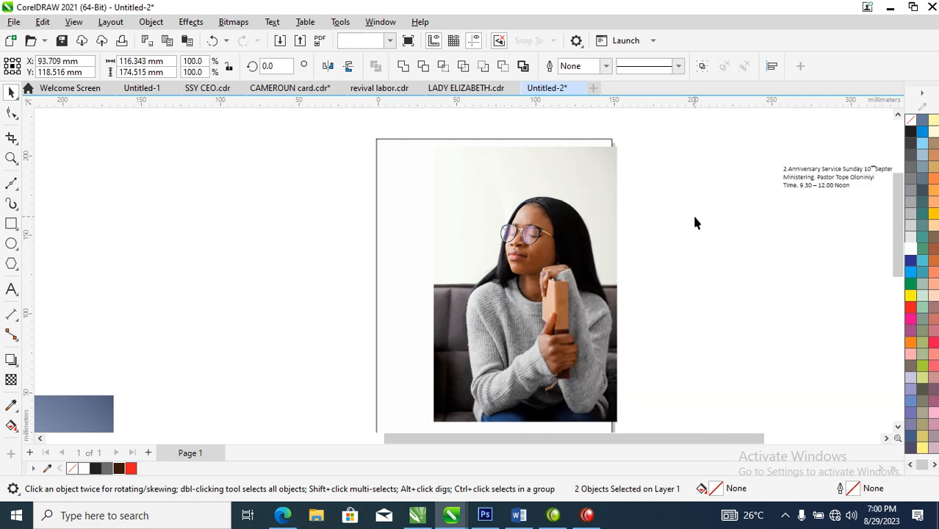
{"action": "left_click", "coordinate": [539, 185]}
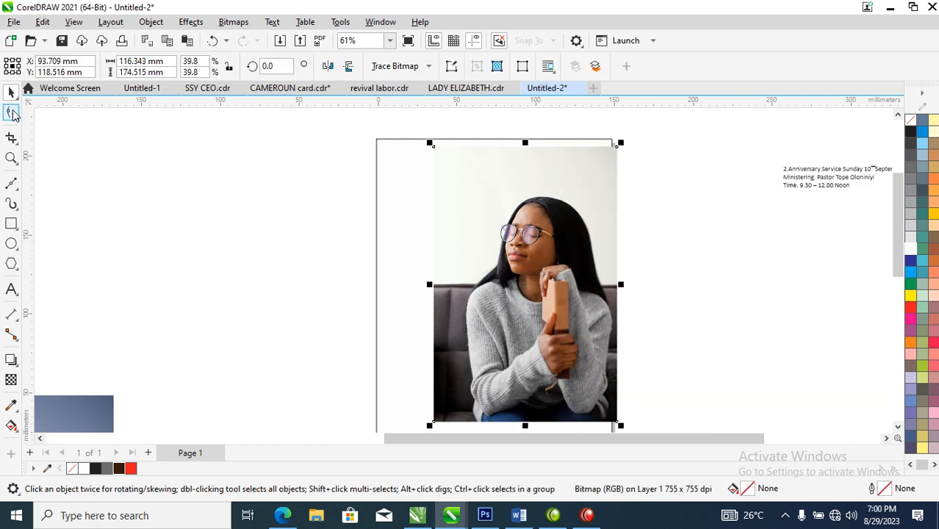
Step: Crop the duplicate photo to a strip about 10 mm wide along its left edge and stretch it leftward to about 100 mm wide
{"action": "left_click", "coordinate": [12, 112]}
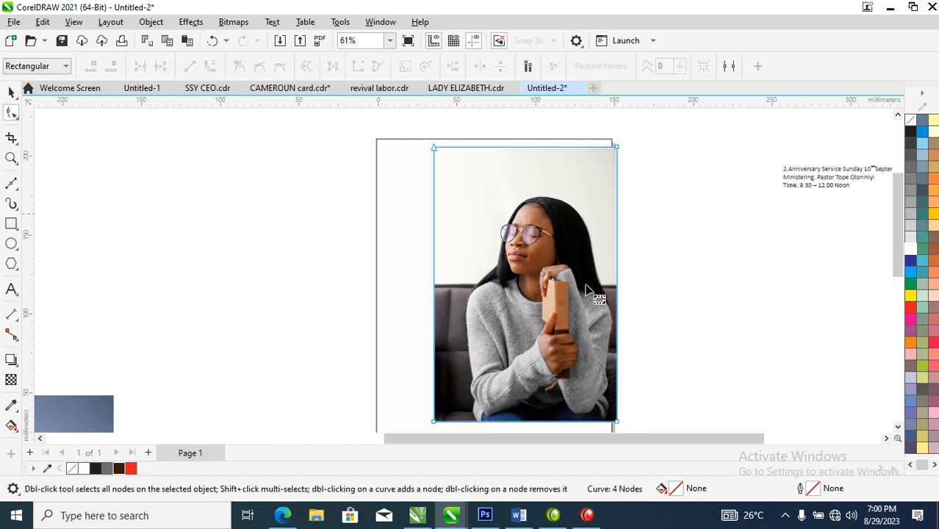
{"action": "left_click_drag", "start_coordinate": [591, 126], "coordinate": [450, 393]}
{"action": "key", "text": "space"}
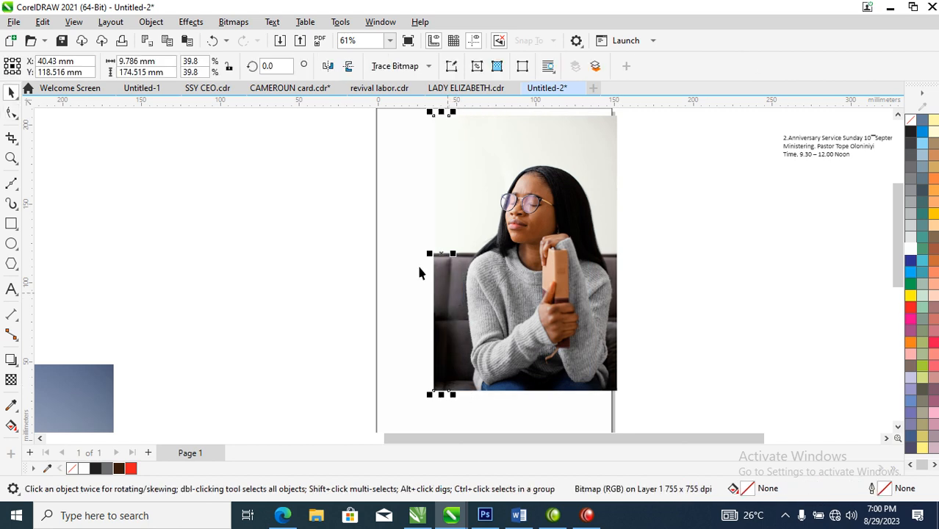
{"action": "left_click_drag", "start_coordinate": [429, 256], "coordinate": [285, 259]}
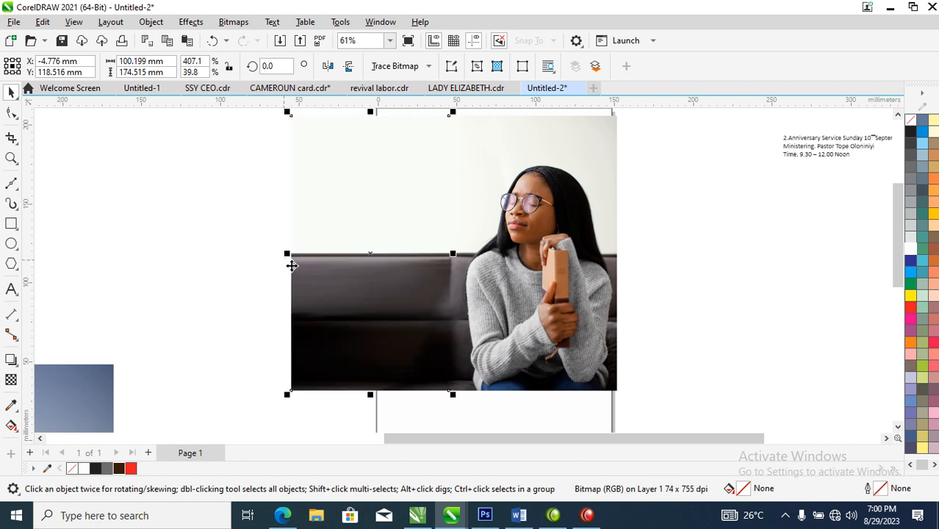
Step: Convert the stretched strip and the woman's photo together into one CMYK bitmap at 300 dpi
{"action": "left_click", "coordinate": [574, 189], "text": "shift"}
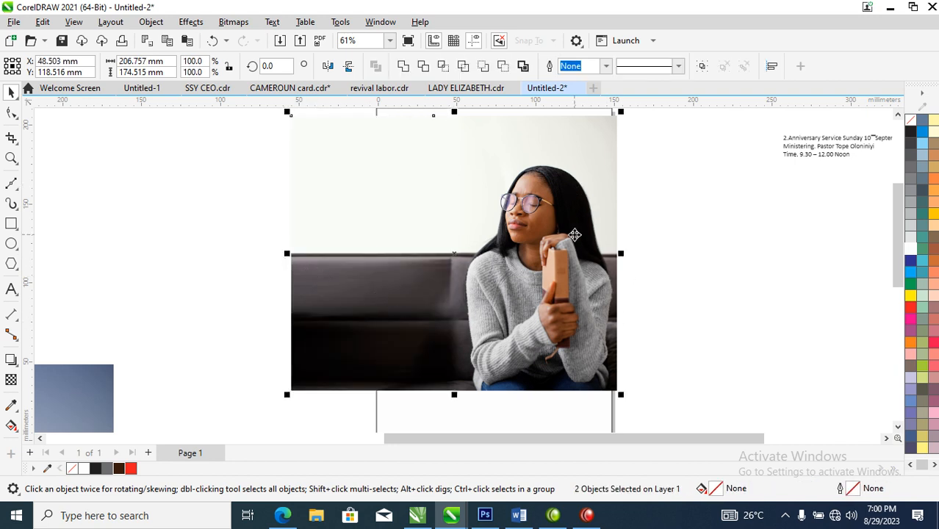
{"action": "key", "text": "alt+b"}
{"action": "key", "text": "Return"}
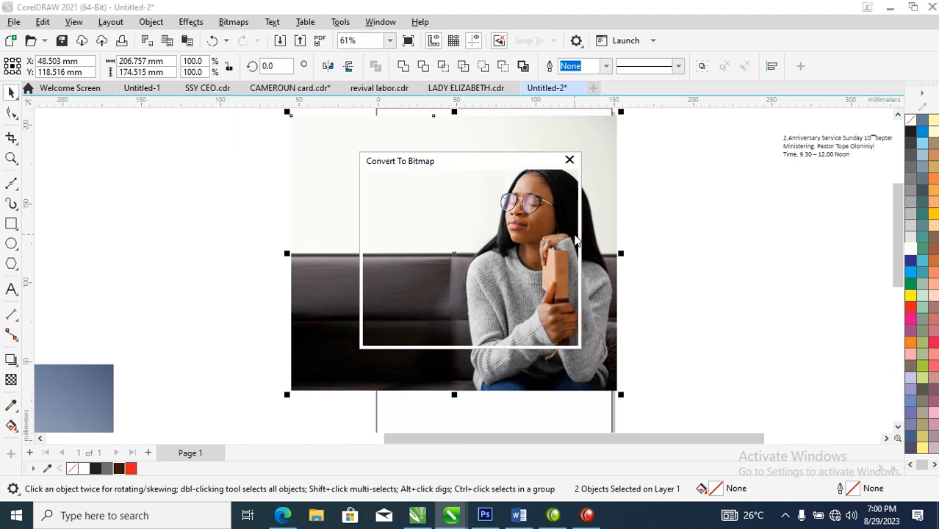
{"action": "left_click", "coordinate": [489, 333]}
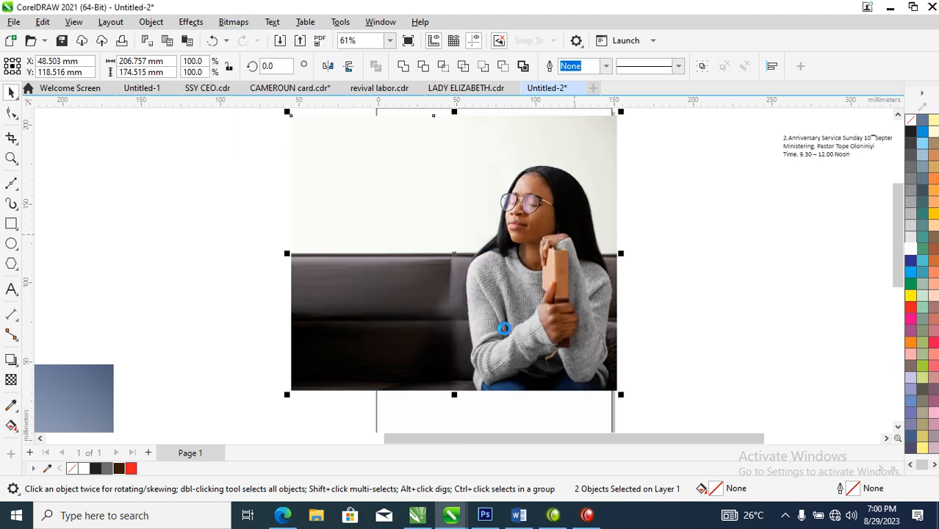
{"action": "scroll", "coordinate": [568, 237], "scroll_direction": "down", "scroll_amount": 3}
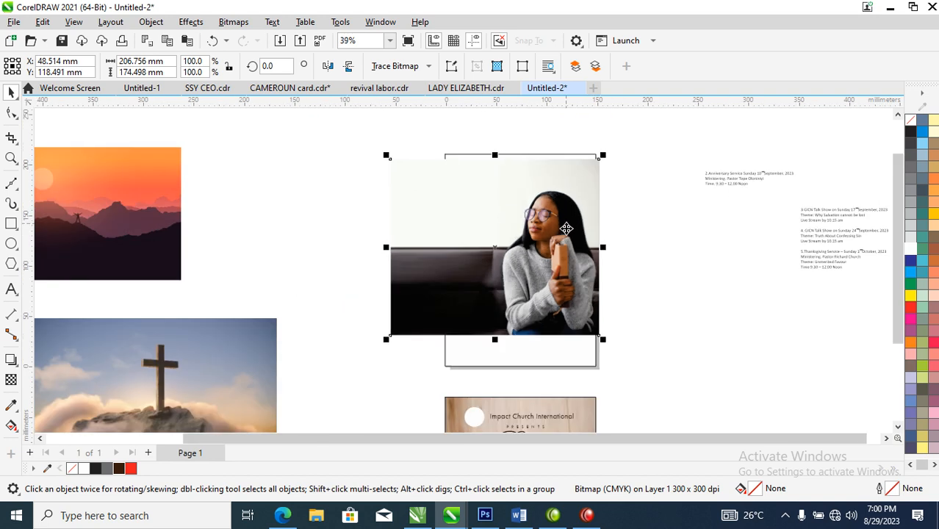
Step: Duplicate the widened photo in place, and select the top copy
{"action": "key", "text": "F2"}
{"action": "left_click_drag", "start_coordinate": [369, 138], "coordinate": [781, 324]}
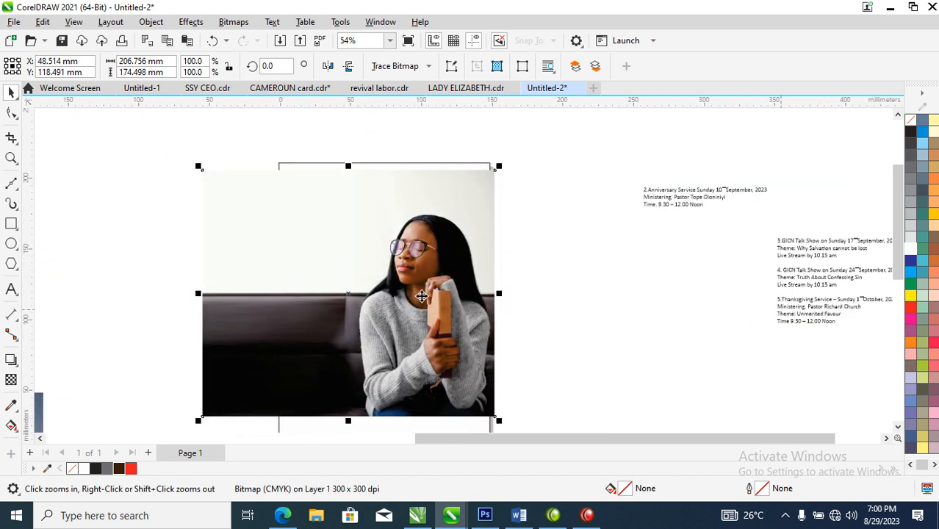
{"action": "left_click_drag", "start_coordinate": [352, 238], "coordinate": [574, 247]}
{"action": "right_click", "coordinate": [573, 247]}
{"action": "left_click", "coordinate": [305, 254], "text": "shift"}
{"action": "key", "text": "ctrl+z"}
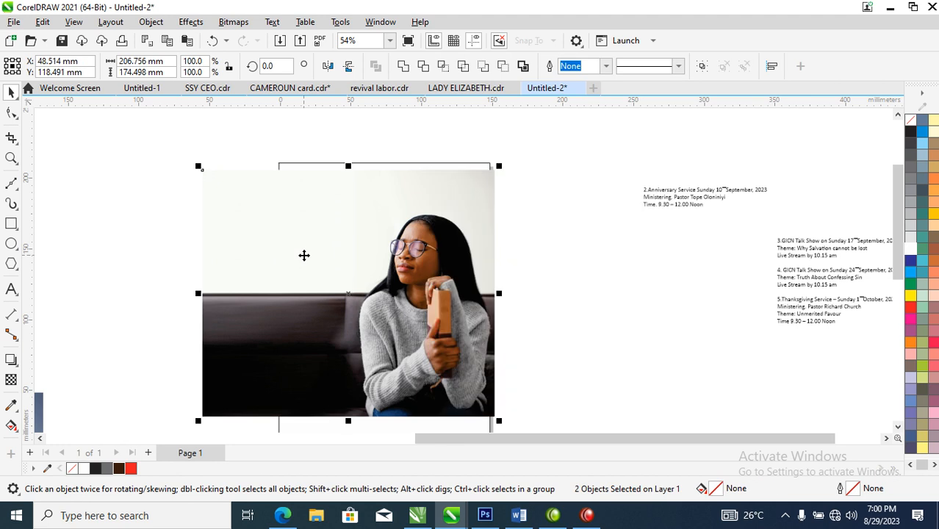
{"action": "left_click", "coordinate": [432, 296]}
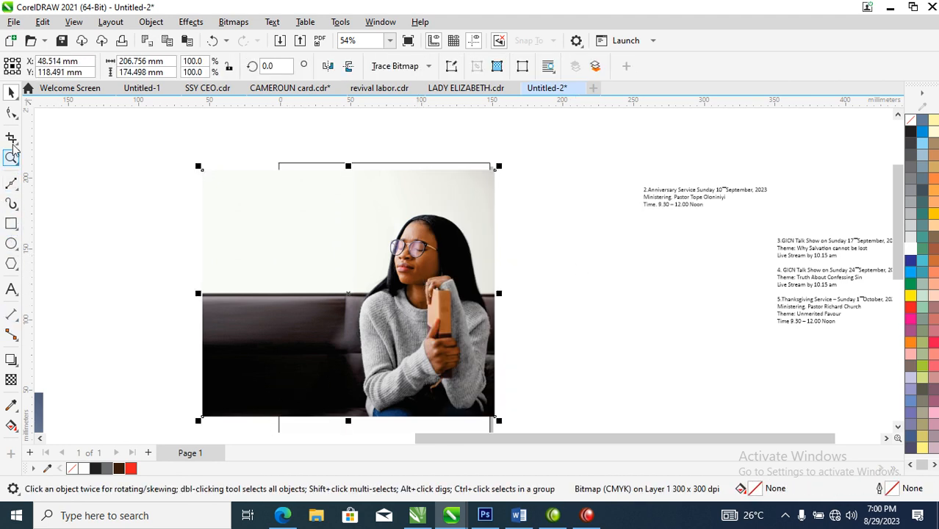
Step: Crop the widened duplicate to a strip along its top edge and stretch it upward, extending the background to about 270 mm overall height
{"action": "left_click", "coordinate": [12, 113]}
{"action": "left_click_drag", "start_coordinate": [143, 390], "coordinate": [484, 171]}
{"action": "key", "text": "space"}
{"action": "mouse_move", "coordinate": [349, 120]}
{"action": "left_mouse_down"}
{"action": "mouse_move", "coordinate": [359, 104]}
{"action": "mouse_move", "coordinate": [352, 138]}
{"action": "mouse_move", "coordinate": [362, 112]}
{"action": "left_mouse_up"}
Step: Convert the upward-stretched strip and the widened photo together into a single CMYK bitmap at 300 dpi
{"action": "left_click", "coordinate": [388, 345], "text": "shift"}
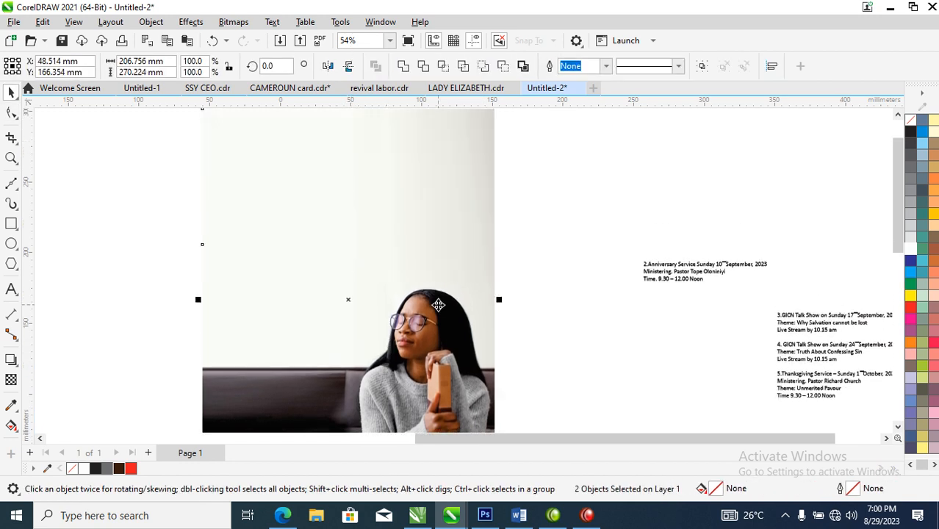
{"action": "key", "text": "alt+b"}
{"action": "key", "text": "Escape"}
{"action": "left_click", "coordinate": [434, 306]}
{"action": "scroll", "coordinate": [425, 301], "scroll_direction": "down", "scroll_amount": 3}
{"action": "left_click_drag", "start_coordinate": [279, 197], "coordinate": [654, 410]}
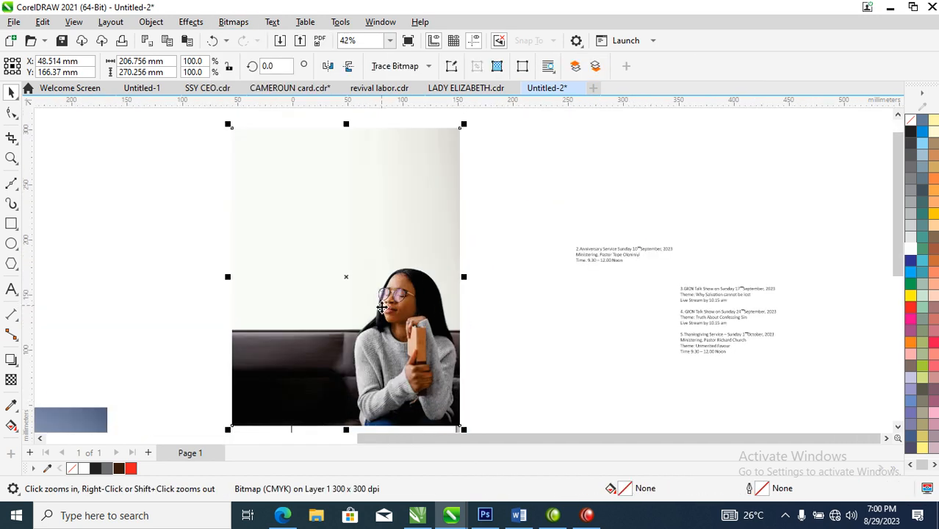
Step: Draw a rectangle about 205 × 267 mm over the extended photo and fill it with purple (C65 M100 Y35 K0)
{"action": "left_click", "coordinate": [11, 223]}
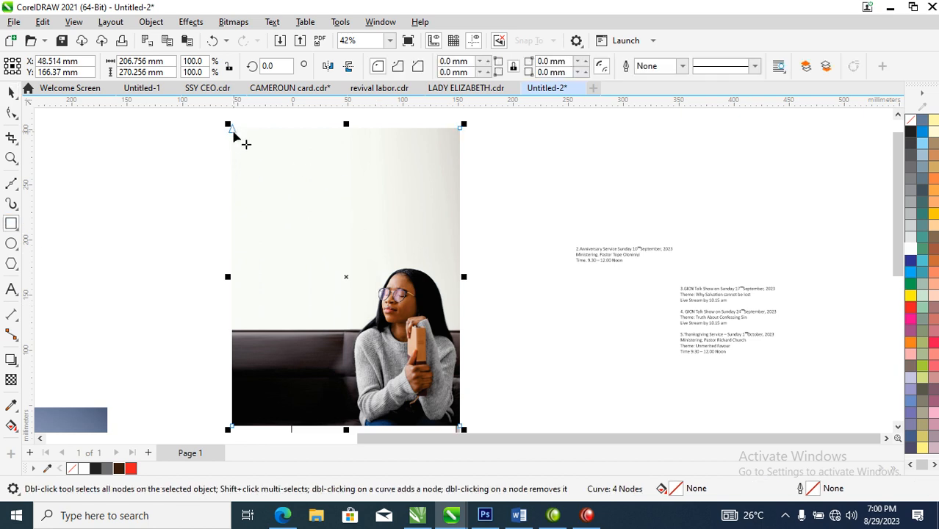
{"action": "left_click", "coordinate": [166, 140]}
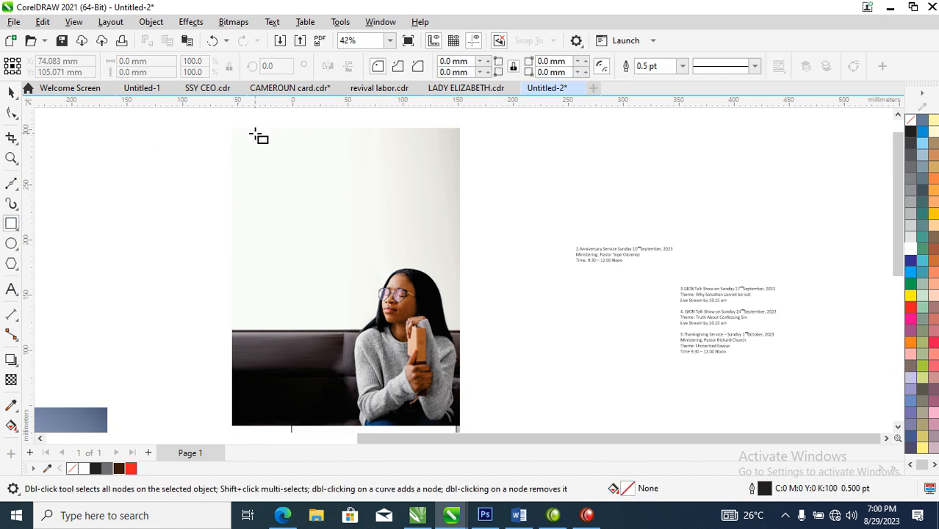
{"action": "left_click_drag", "start_coordinate": [232, 130], "coordinate": [463, 388]}
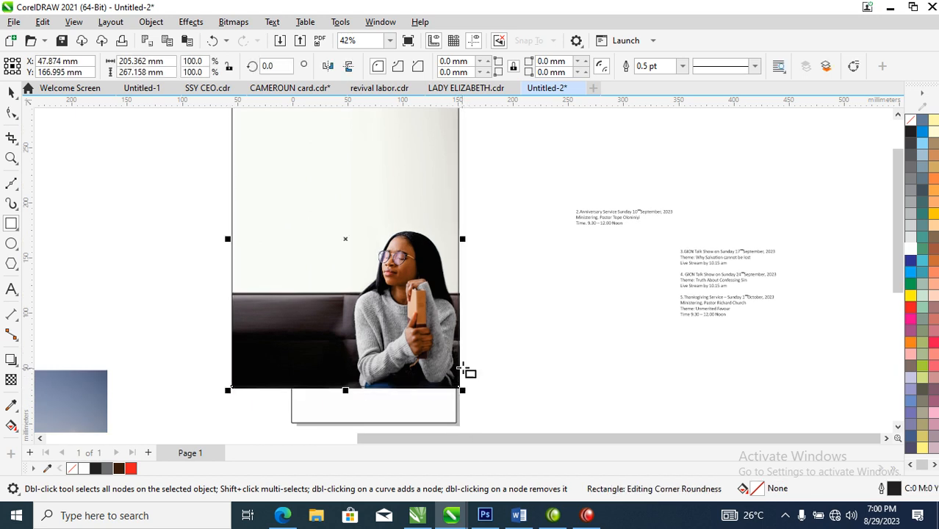
{"action": "key", "text": "space"}
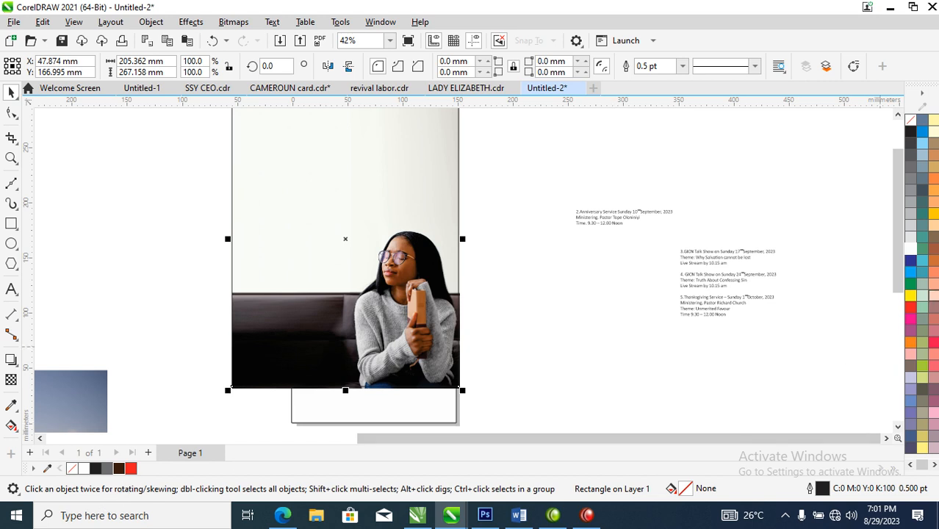
{"action": "left_click", "coordinate": [910, 260]}
{"action": "left_click", "coordinate": [910, 311], "text": "ctrl"}
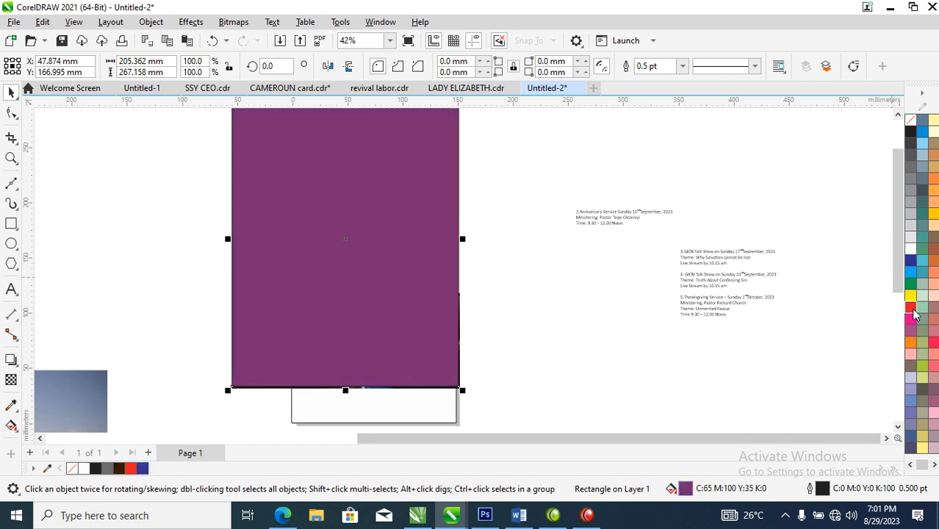
Step: Blend the purple rectangle into the extended photo beneath it with the Screen merge mode
{"action": "scroll", "coordinate": [470, 309], "scroll_direction": "down", "scroll_amount": 2}
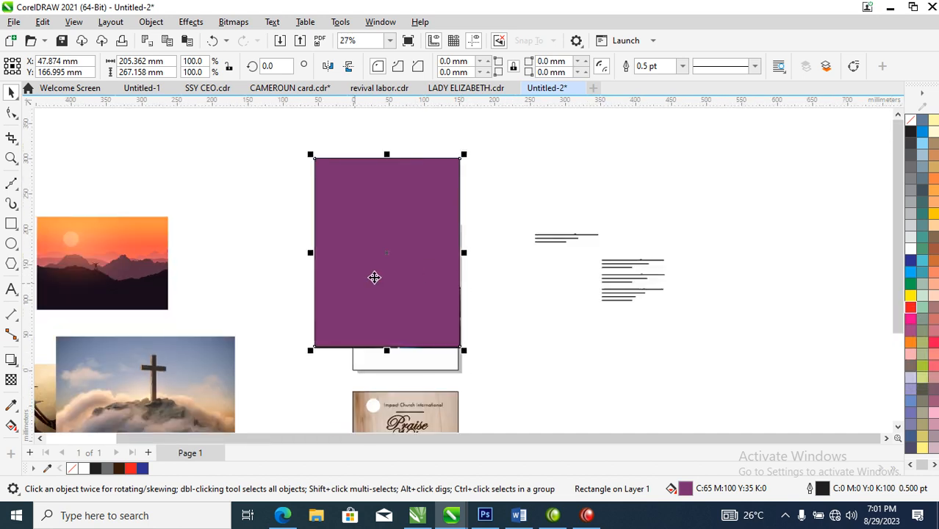
{"action": "left_click", "coordinate": [10, 380]}
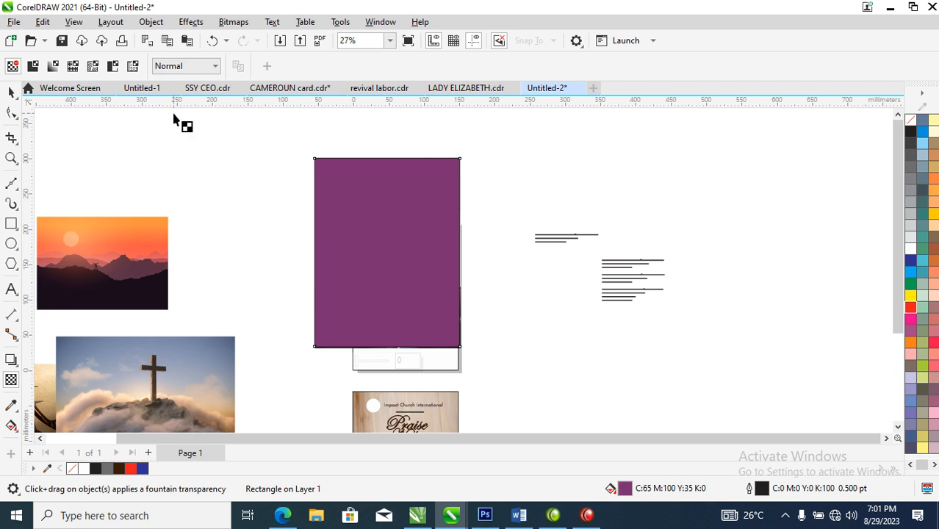
{"action": "left_click", "coordinate": [215, 66]}
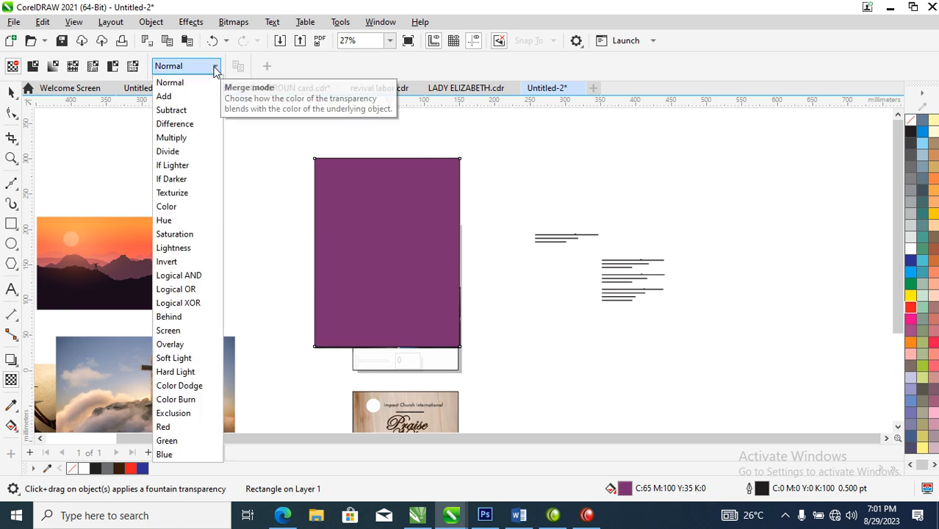
{"action": "left_click", "coordinate": [171, 110]}
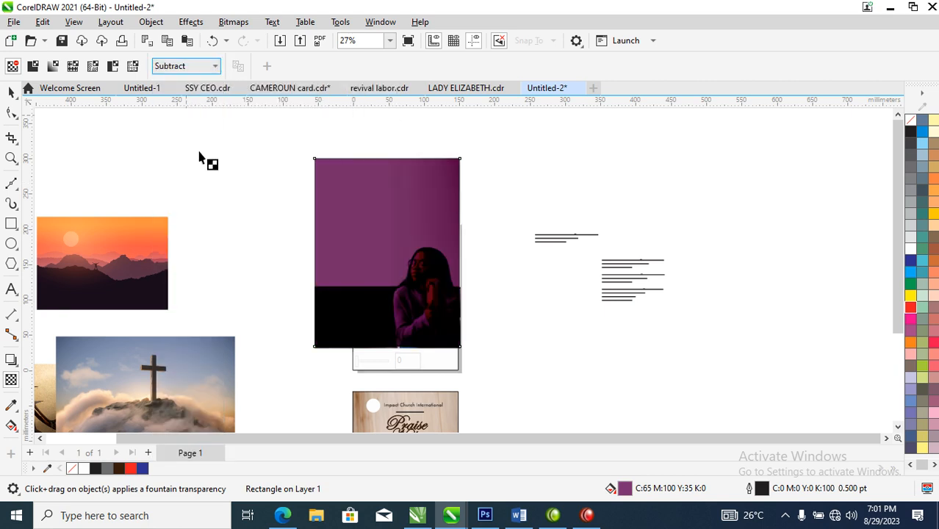
{"action": "left_click", "coordinate": [215, 67]}
{"action": "left_click", "coordinate": [179, 331]}
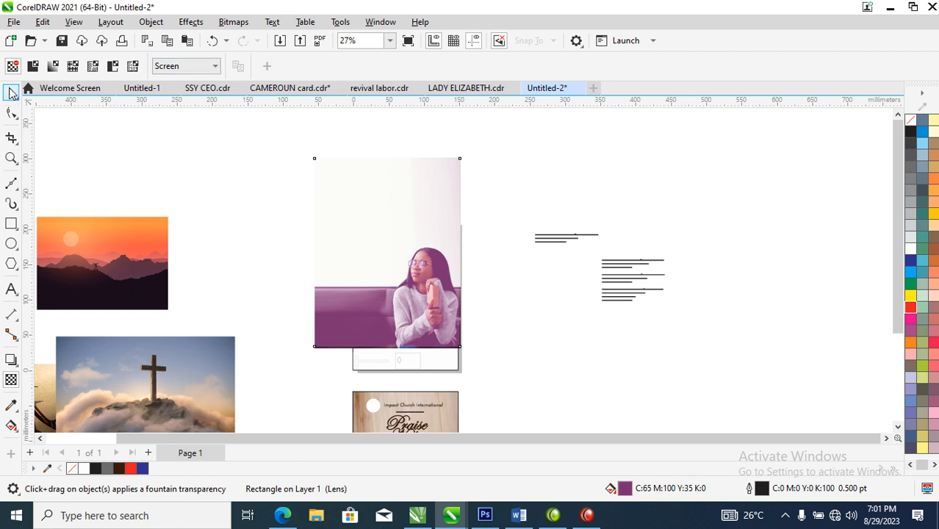
{"action": "left_click", "coordinate": [11, 92]}
{"action": "left_click_drag", "start_coordinate": [269, 161], "coordinate": [513, 356]}
{"action": "left_click_drag", "start_coordinate": [347, 266], "coordinate": [588, 266]}
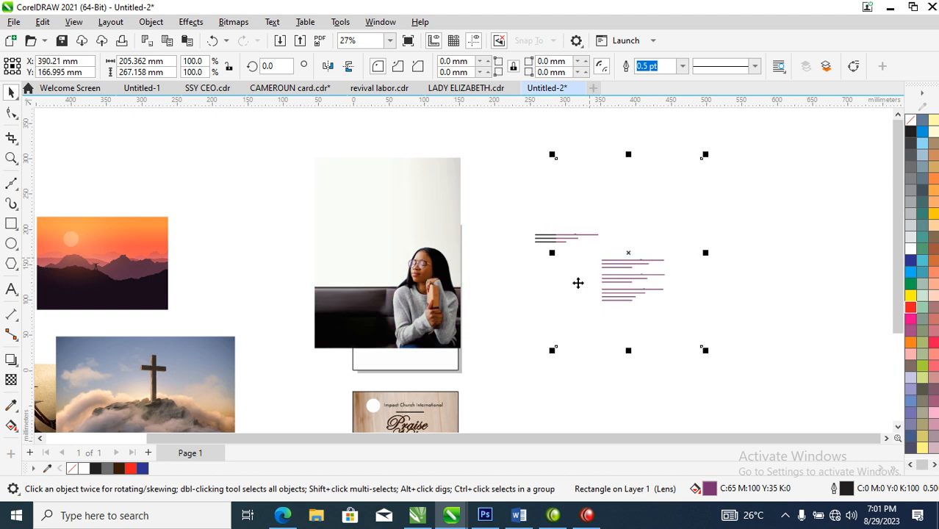
{"action": "key", "text": "ctrl+z"}
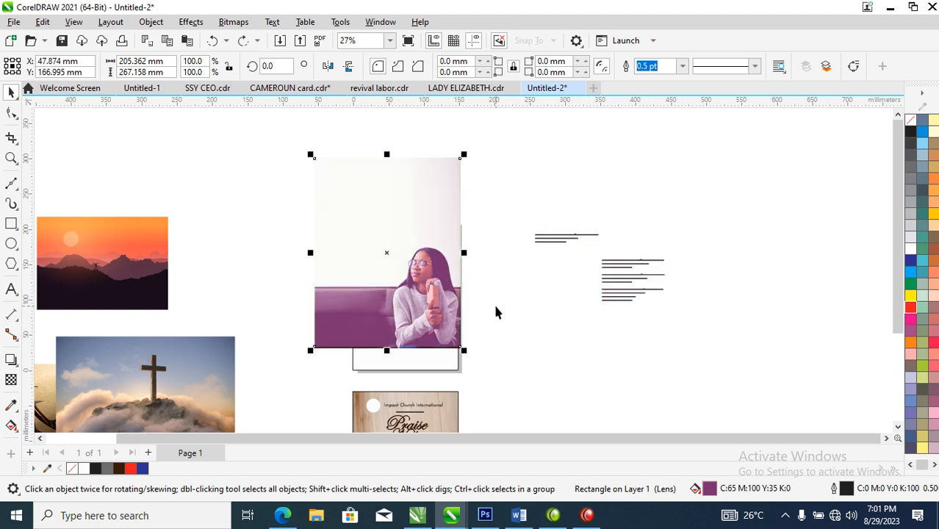
Step: Convert the purple overlay and the extended photo together into a single CMYK bitmap at 300 dpi
{"action": "left_click_drag", "start_coordinate": [273, 133], "coordinate": [277, 150]}
{"action": "left_click_drag", "start_coordinate": [509, 360], "coordinate": [509, 360]}
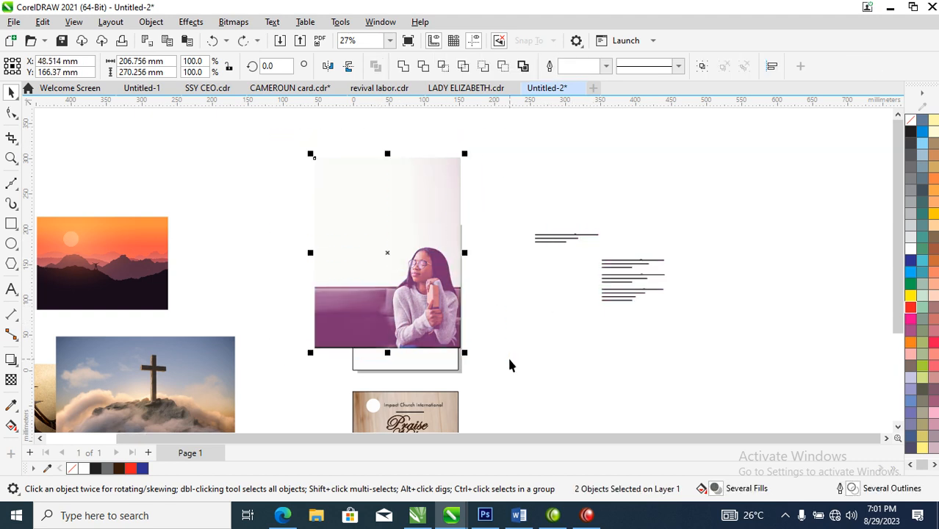
{"action": "key", "text": "alt+b"}
{"action": "key", "text": "Escape"}
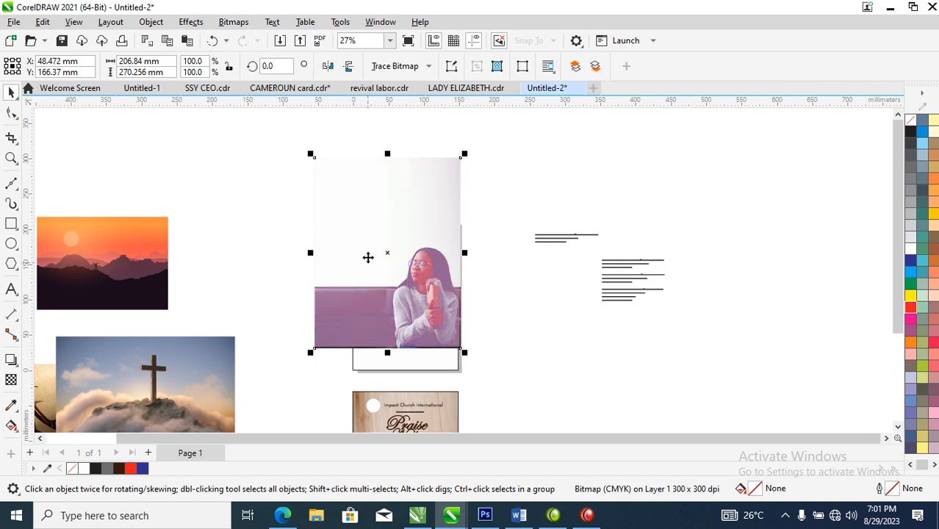
Step: Move the tinted photo bitmap beside the A5 page frame and PowerClip it inside that frame
{"action": "key", "text": "z"}
{"action": "left_click_drag", "start_coordinate": [280, 180], "coordinate": [637, 354]}
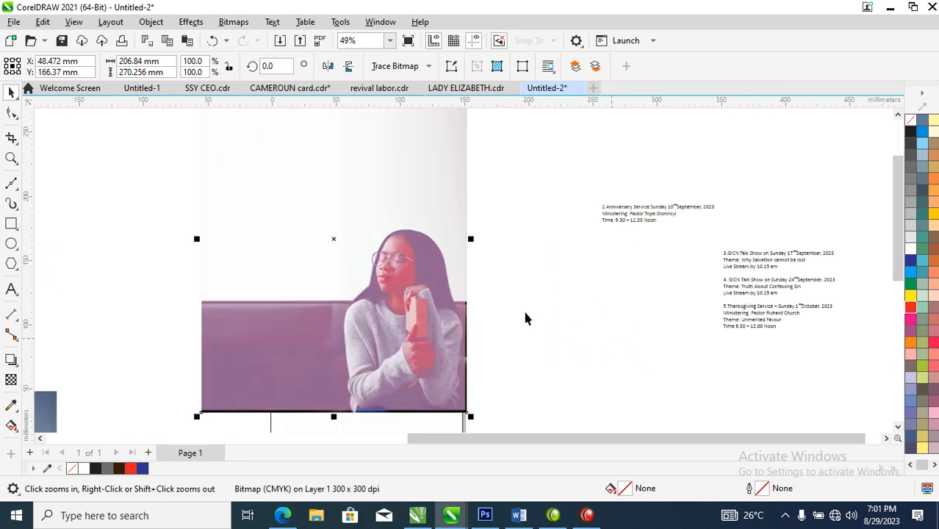
{"action": "right_click", "coordinate": [469, 312]}
{"action": "left_click_drag", "start_coordinate": [288, 145], "coordinate": [602, 396]}
{"action": "left_click_drag", "start_coordinate": [454, 287], "coordinate": [577, 361]}
{"action": "left_click_drag", "start_coordinate": [534, 336], "coordinate": [390, 251]}
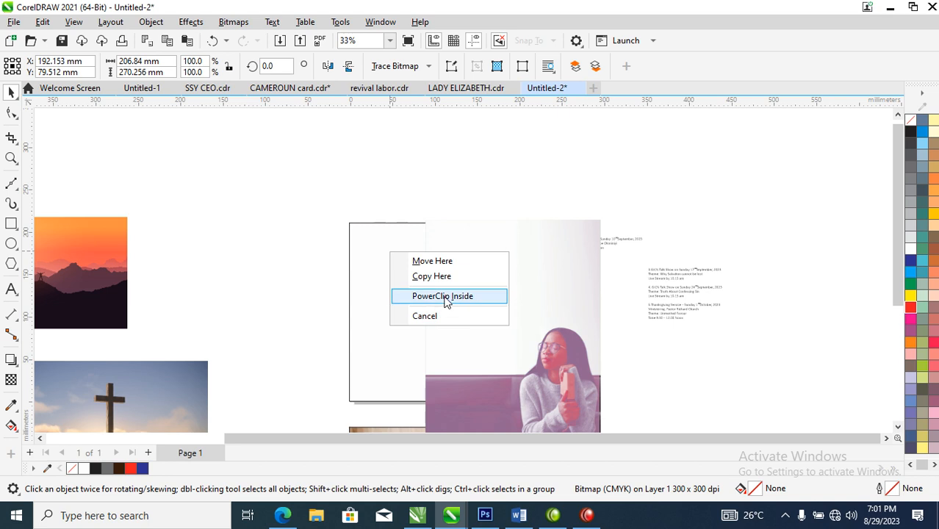
{"action": "left_click", "coordinate": [441, 297]}
Step: Scale the clipped photo to about 178 × 233 mm and position it to cover the frame, with the woman at the lower right
{"action": "left_click", "coordinate": [398, 294], "text": "ctrl"}
{"action": "left_click_drag", "start_coordinate": [399, 294], "coordinate": [468, 334]}
{"action": "left_click_drag", "start_coordinate": [507, 184], "coordinate": [499, 218]}
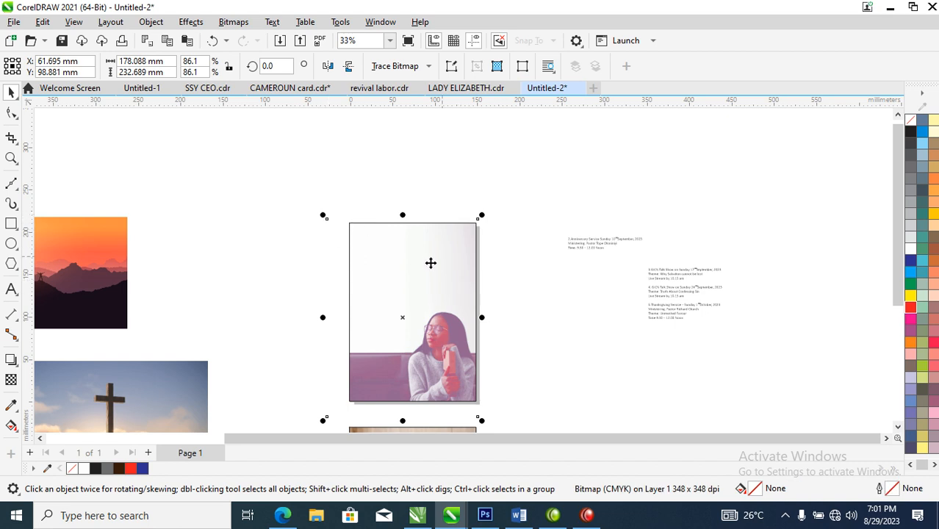
Step: Move the Anniversary Service text block onto the flyer above the woman and set its font to FuturaTEE
{"action": "key", "text": "z"}
{"action": "left_click_drag", "start_coordinate": [305, 201], "coordinate": [691, 391]}
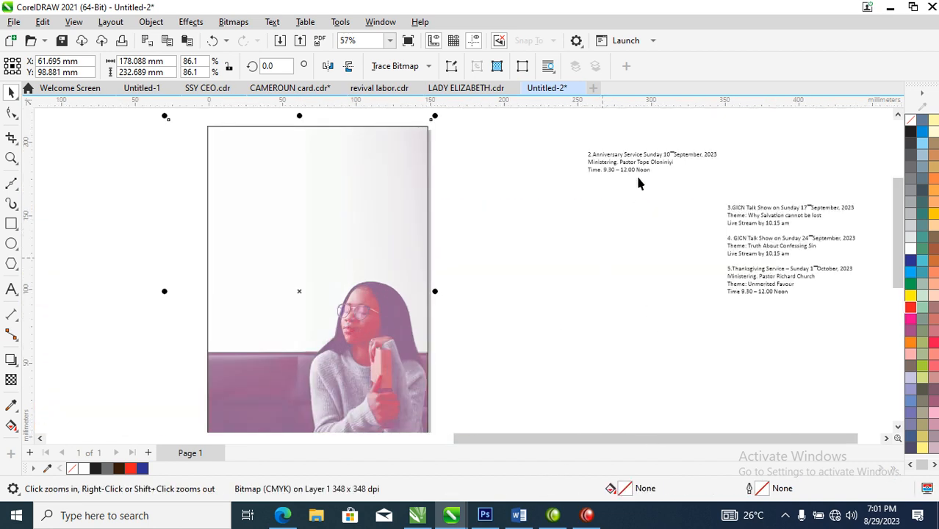
{"action": "key", "text": "space"}
{"action": "left_click_drag", "start_coordinate": [666, 169], "coordinate": [337, 251]}
{"action": "key", "text": "z"}
{"action": "left_click_drag", "start_coordinate": [183, 184], "coordinate": [501, 301]}
{"action": "left_click", "coordinate": [478, 66]}
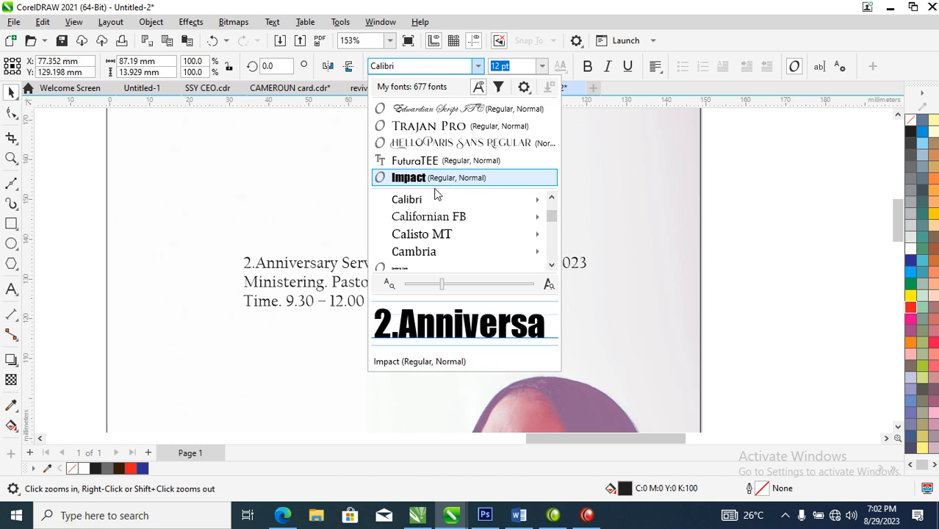
{"action": "left_click", "coordinate": [421, 160]}
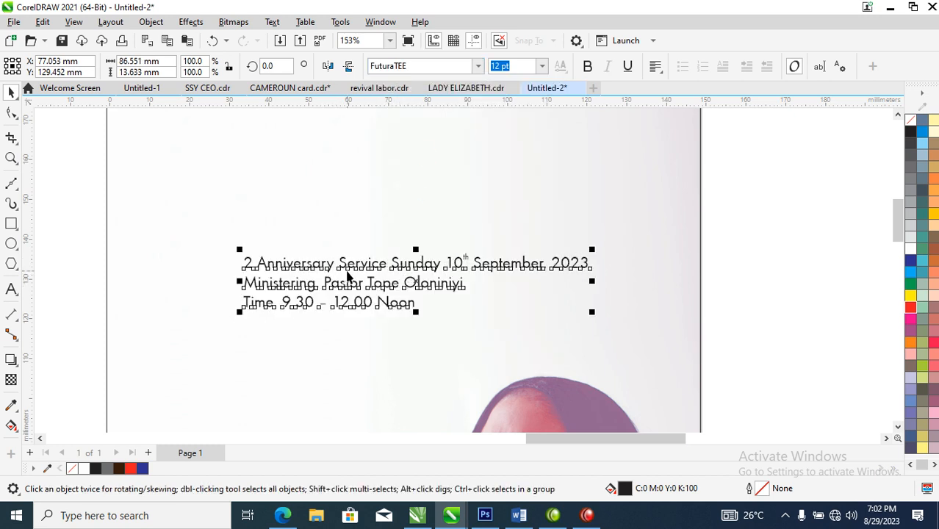
Step: Delete the leading "2." from the text block and put the "Sunday 10th September, 2023" date on its own line
{"action": "double_click", "coordinate": [250, 263]}
{"action": "left_click_drag", "start_coordinate": [249, 263], "coordinate": [226, 266]}
{"action": "key", "text": "Delete"}
{"action": "key", "text": "Escape"}
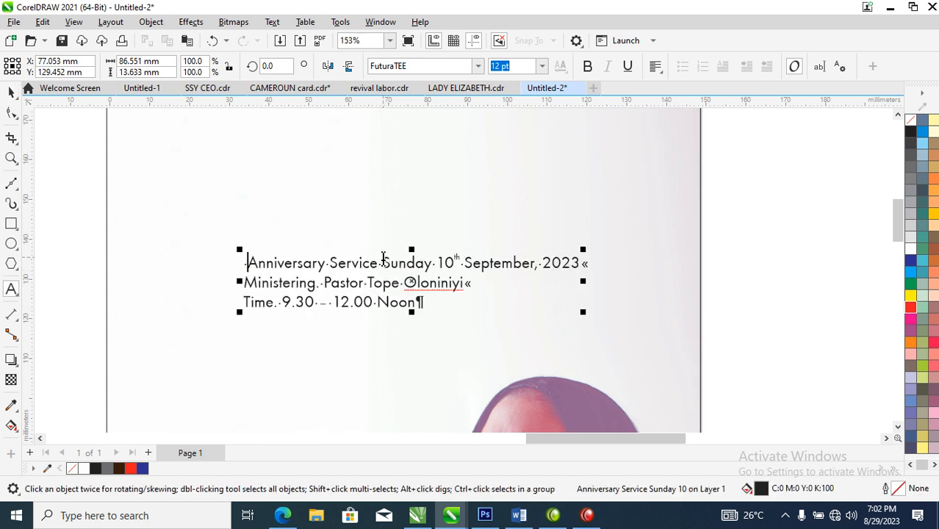
{"action": "left_click", "coordinate": [383, 259]}
{"action": "key", "text": "shift+Return"}
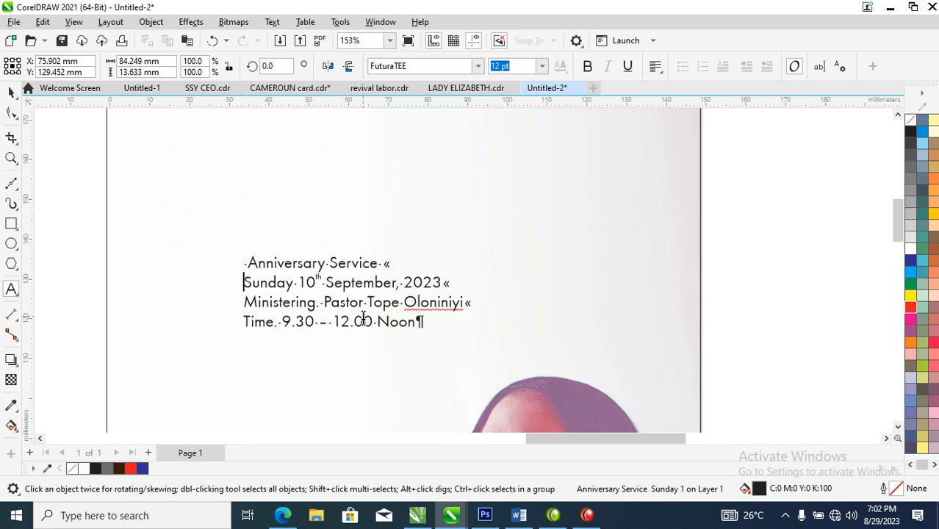
Step: Break the text block into separate lines and move the date, ministering and time lines down beside the woman's head
{"action": "key", "text": "Escape"}
{"action": "scroll", "coordinate": [395, 295], "scroll_direction": "down", "scroll_amount": 4}
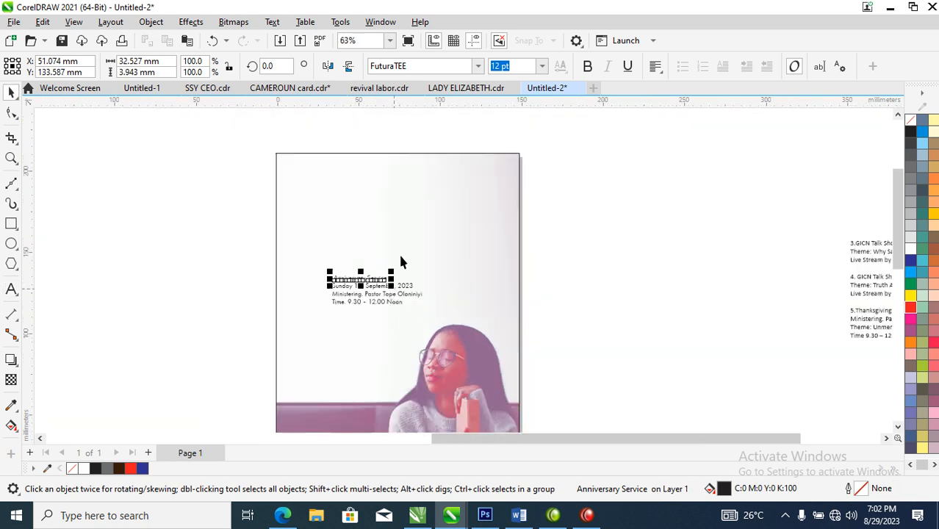
{"action": "key", "text": "z"}
{"action": "left_click_drag", "start_coordinate": [246, 163], "coordinate": [518, 428]}
{"action": "left_click_drag", "start_coordinate": [280, 240], "coordinate": [565, 296]}
{"action": "left_click_drag", "start_coordinate": [475, 260], "coordinate": [445, 337]}
Step: Enlarge "Anniversary Service" to about 119 mm wide and split it into two separate one-word lines
{"action": "left_click", "coordinate": [455, 240]}
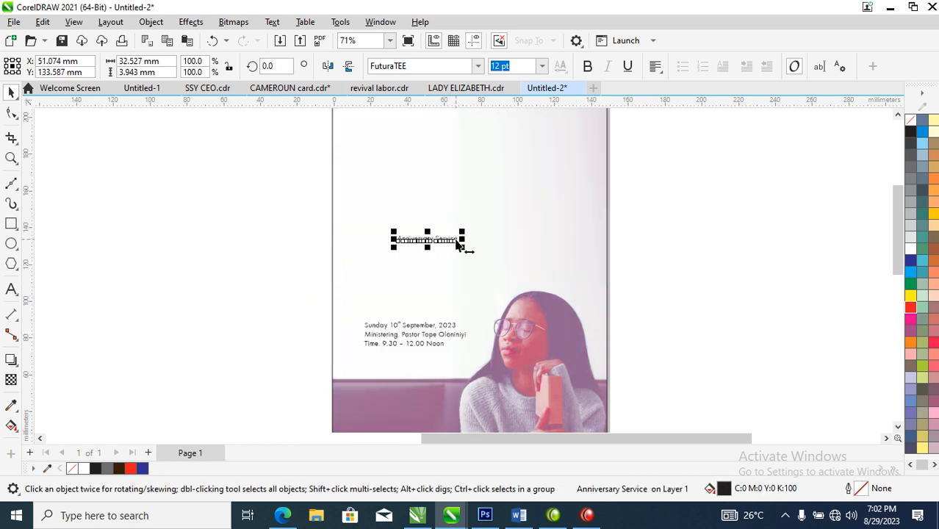
{"action": "left_click_drag", "start_coordinate": [461, 234], "coordinate": [612, 202]}
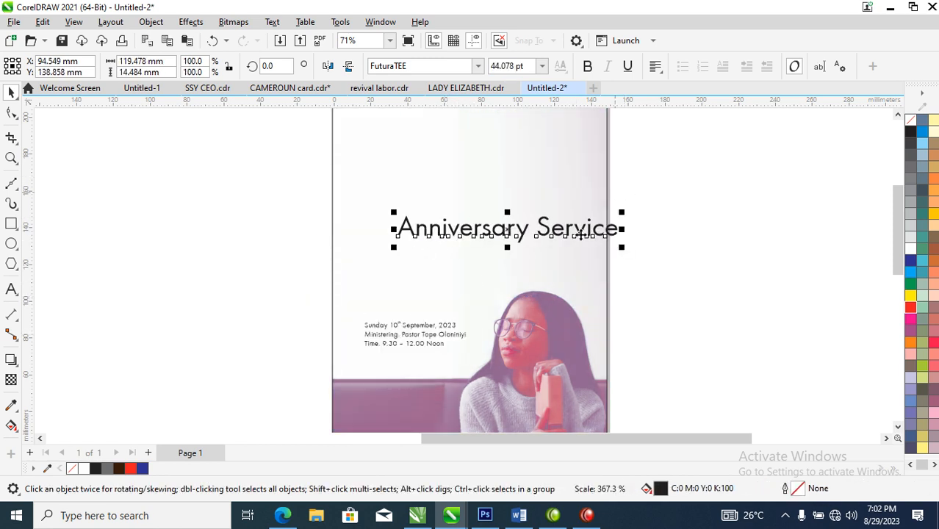
{"action": "double_click", "coordinate": [541, 222]}
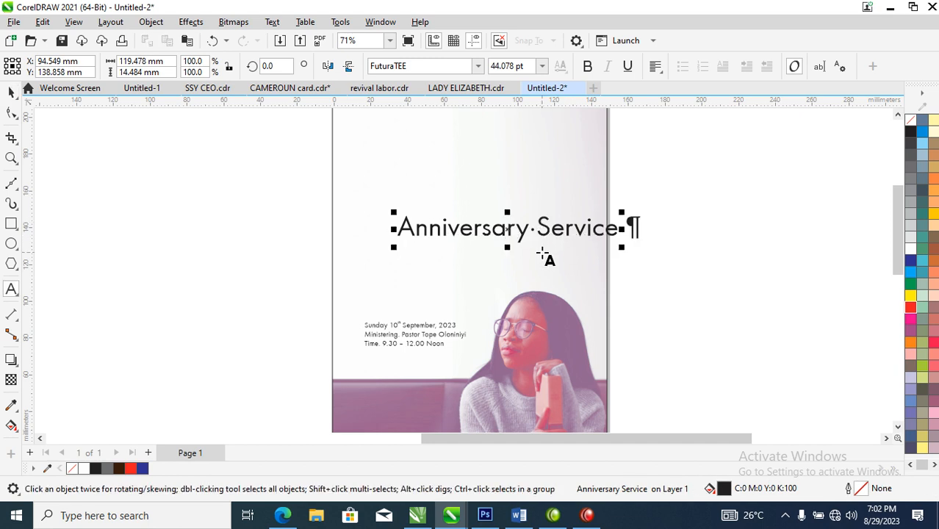
{"action": "key", "text": "Return"}
{"action": "key", "text": "ctrl+k"}
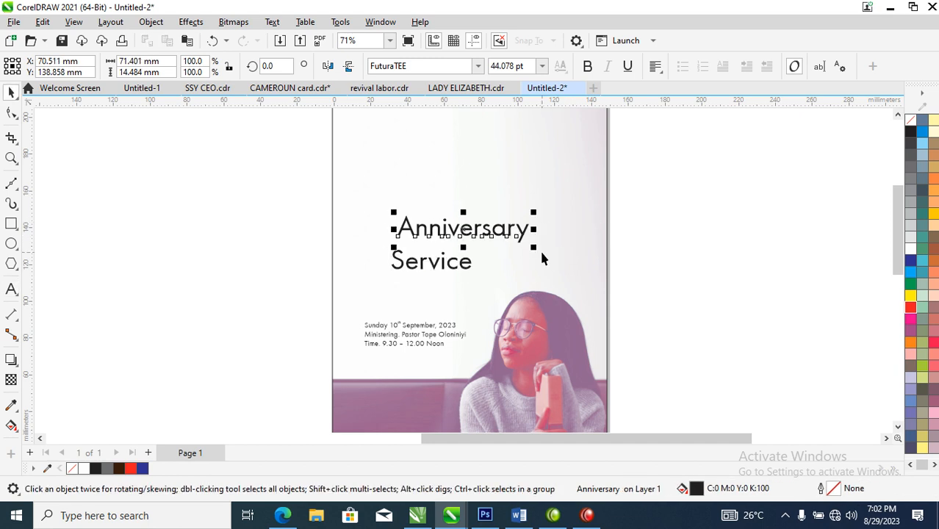
Step: Move the word "Anniversary" up, clear of "Service", and set its font to Impact
{"action": "left_click_drag", "start_coordinate": [522, 233], "coordinate": [503, 186]}
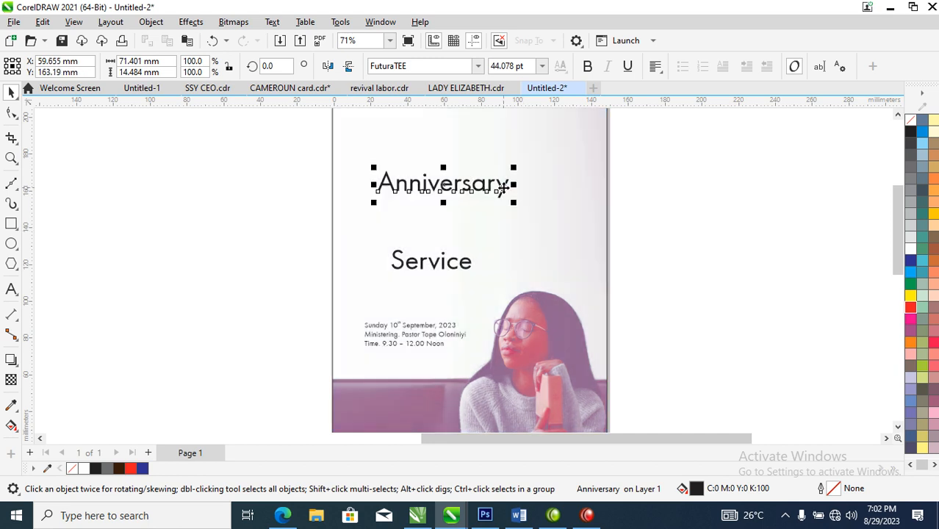
{"action": "left_click", "coordinate": [478, 66]}
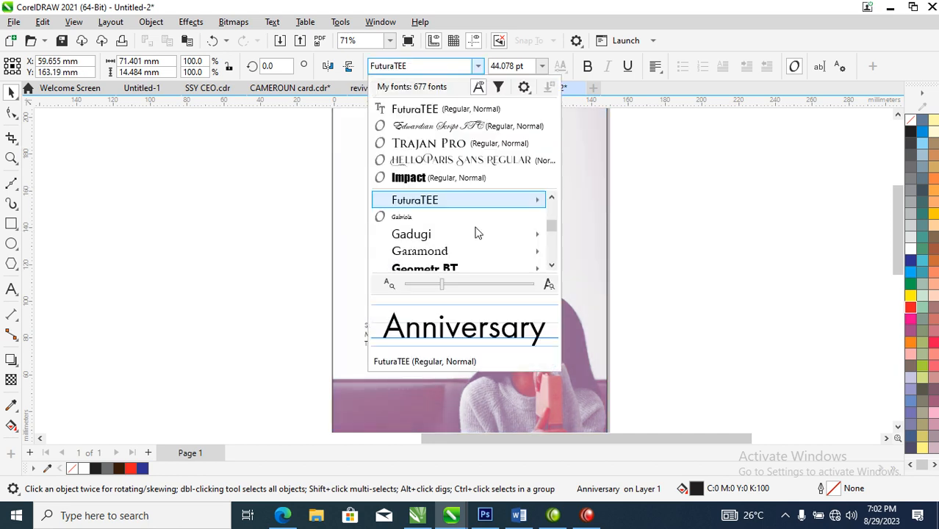
{"action": "left_click", "coordinate": [408, 177]}
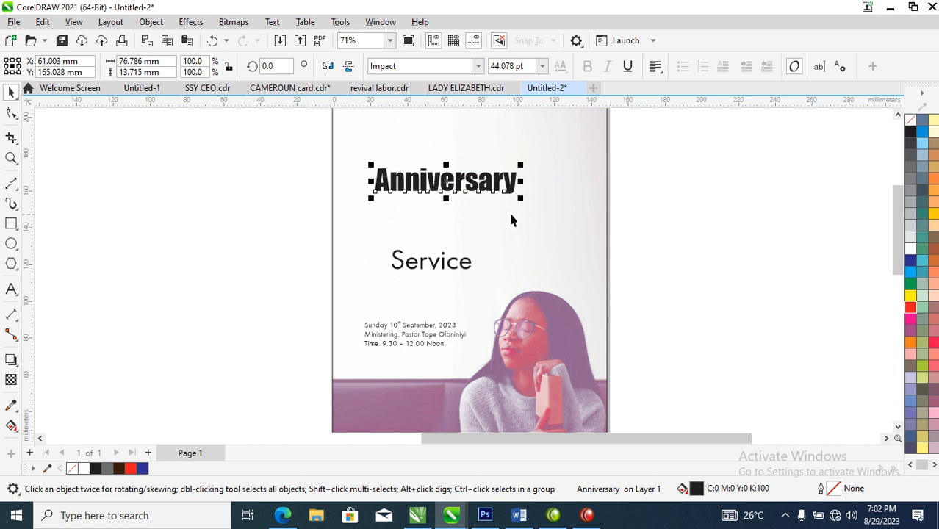
{"action": "left_click", "coordinate": [478, 67]}
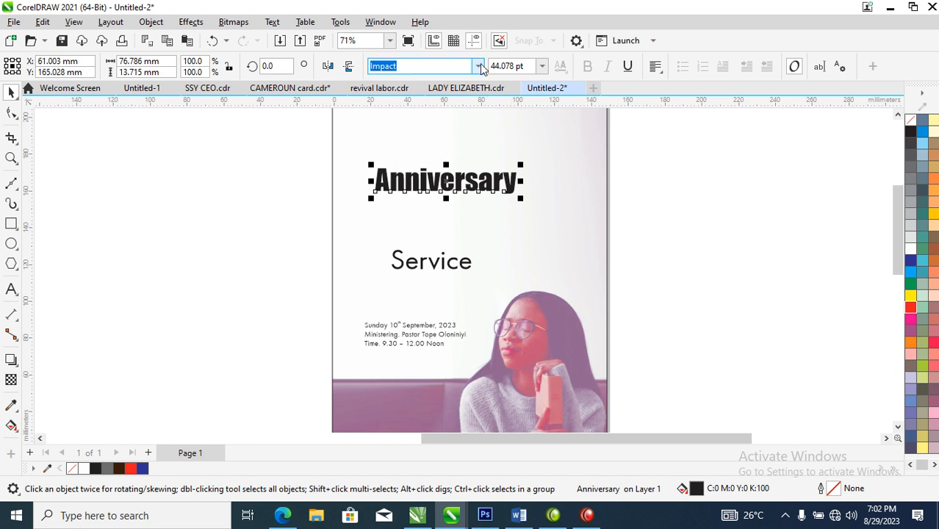
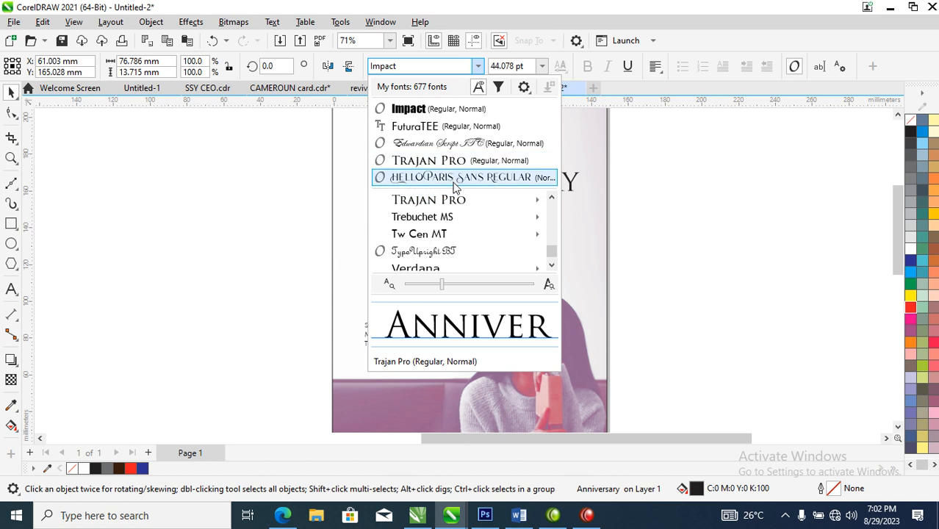
Step: Set "Anniversary" in Trajan Pro and break it into two flush lines, "Anni" above "versary", without the leading space
{"action": "left_click", "coordinate": [454, 200]}
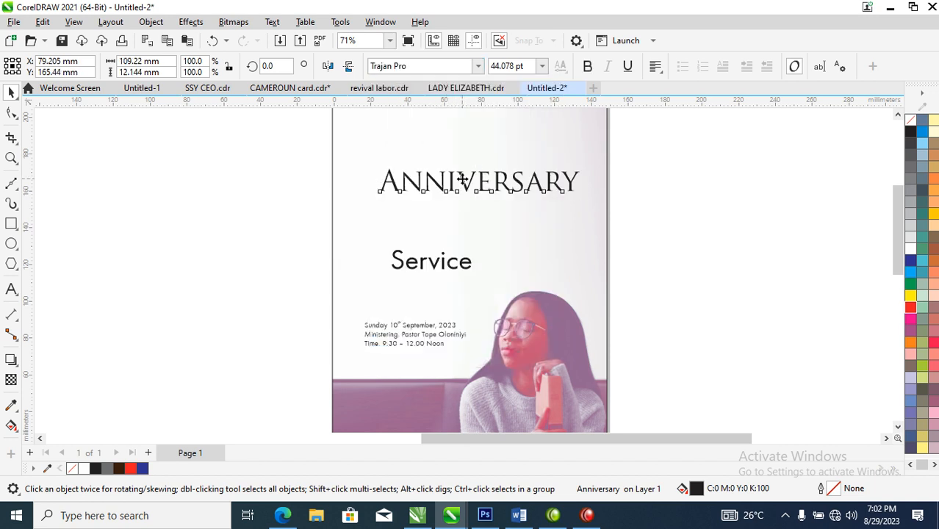
{"action": "double_click", "coordinate": [461, 179]}
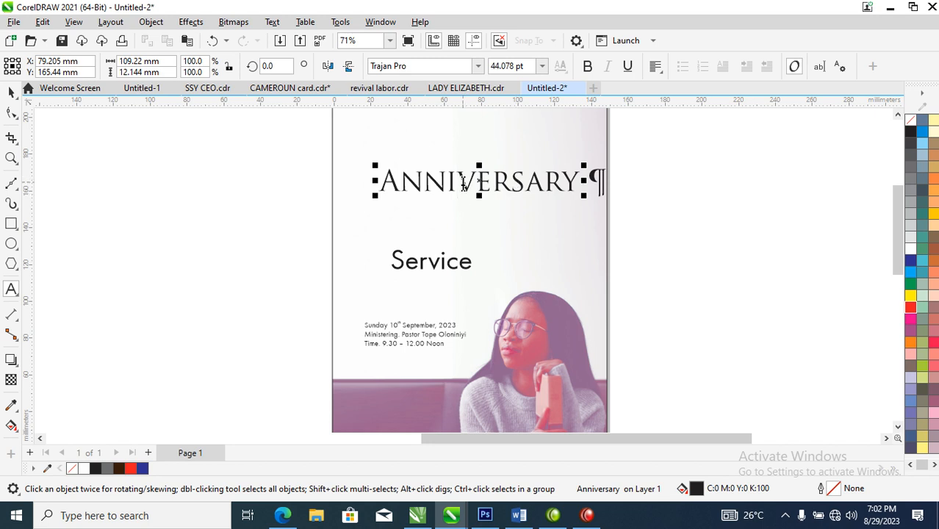
{"action": "key", "text": "Return"}
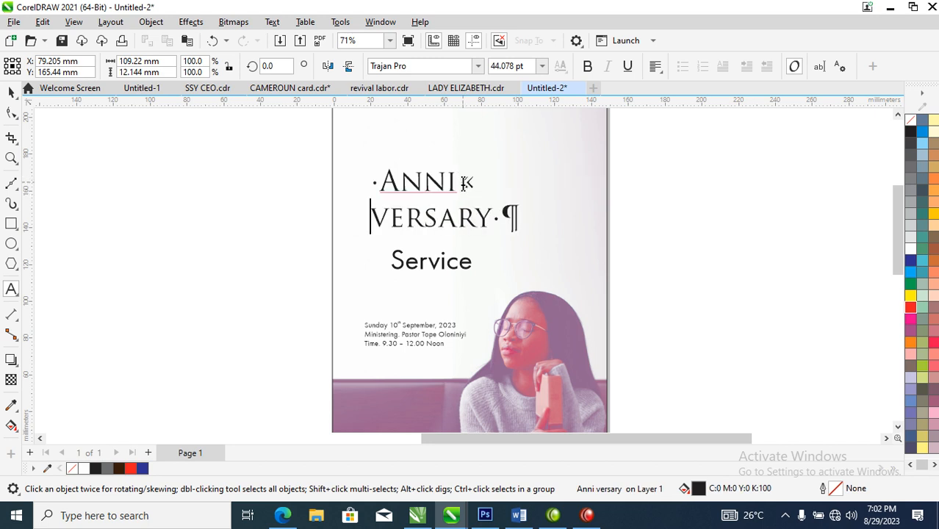
{"action": "left_click", "coordinate": [382, 187]}
{"action": "key", "text": "BackSpace"}
{"action": "key", "text": "ctrl+space"}
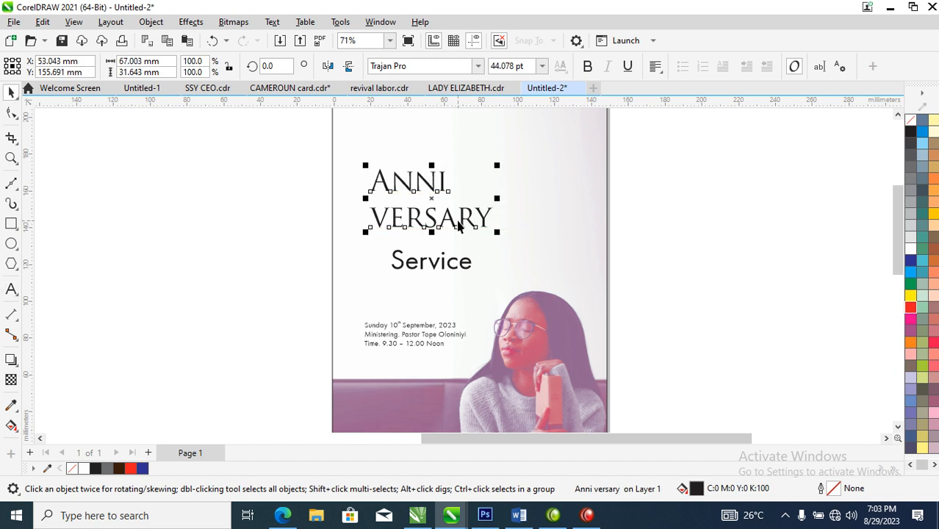
Step: Tighten the line spacing between "Anni" and "versary" so the two lines sit close together
{"action": "left_click", "coordinate": [11, 114]}
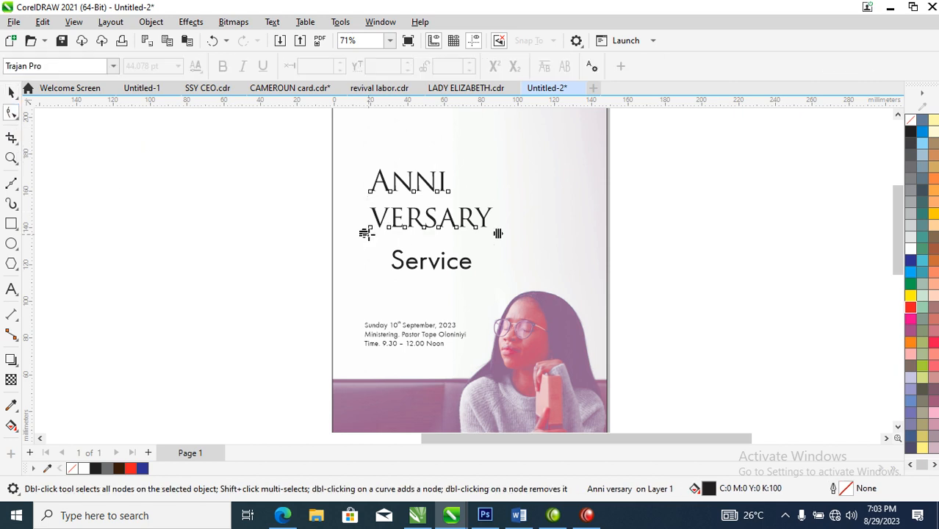
{"action": "left_click_drag", "start_coordinate": [365, 233], "coordinate": [368, 211]}
{"action": "key", "text": "space"}
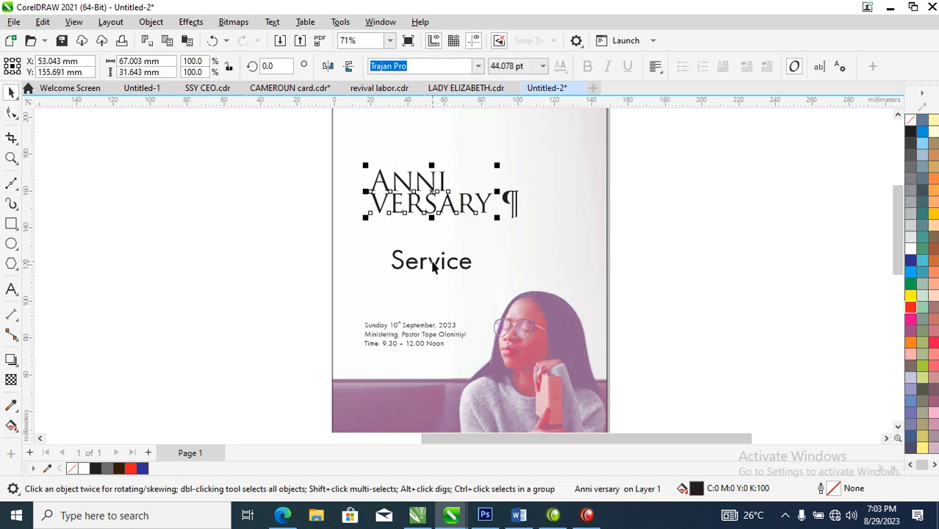
Step: Move "Service" up beneath "versary", set it in Edwardian Script ITC and enlarge it to about 101 mm wide
{"action": "left_click_drag", "start_coordinate": [450, 272], "coordinate": [434, 240]}
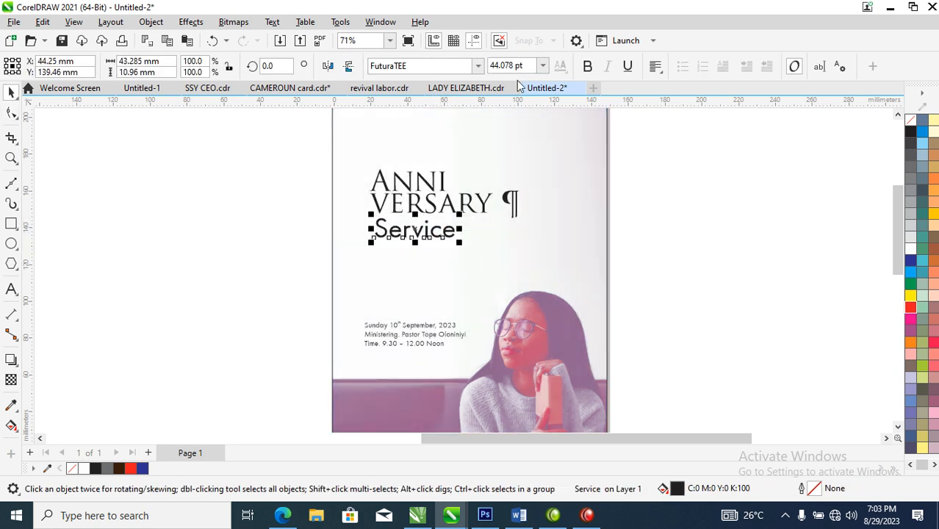
{"action": "left_click", "coordinate": [478, 65]}
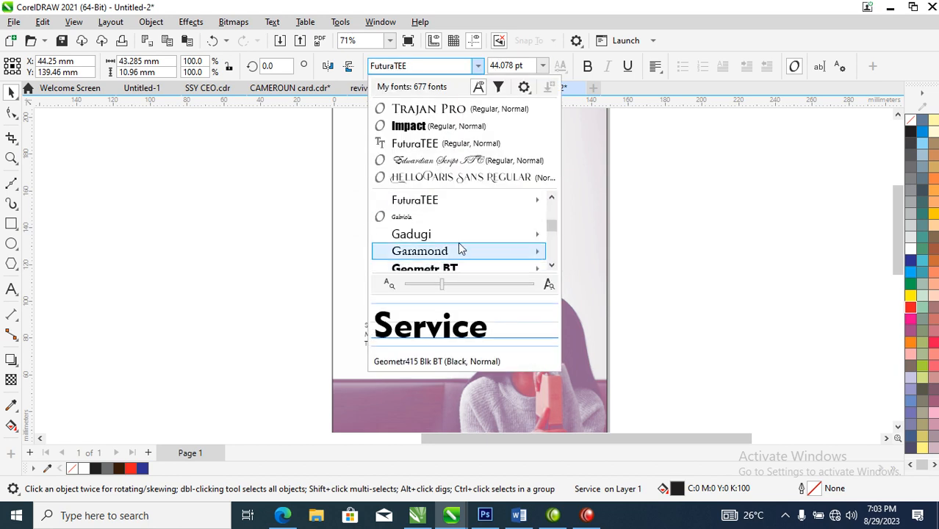
{"action": "left_click", "coordinate": [450, 160]}
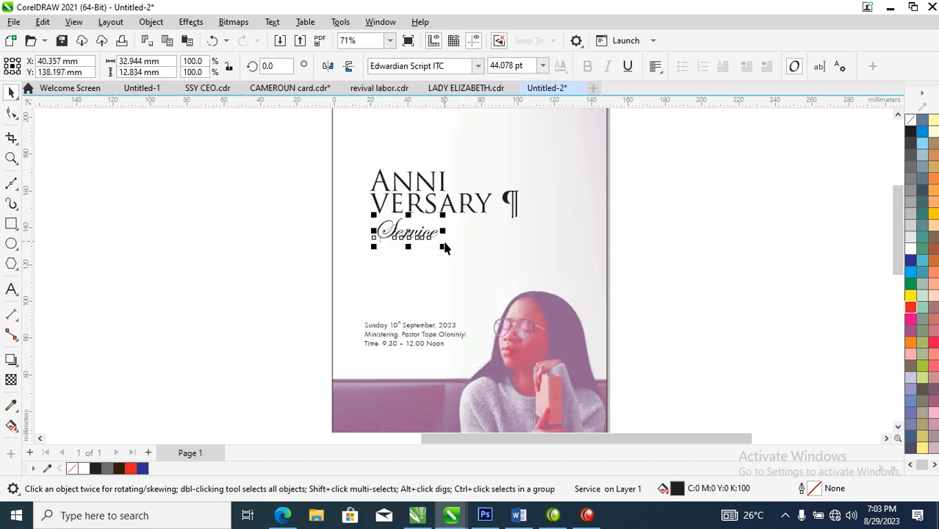
{"action": "left_click_drag", "start_coordinate": [444, 252], "coordinate": [495, 286]}
Step: Change the case of the word "Service" to lowercase
{"action": "left_click_drag", "start_coordinate": [473, 235], "coordinate": [510, 241]}
{"action": "double_click", "coordinate": [510, 242]}
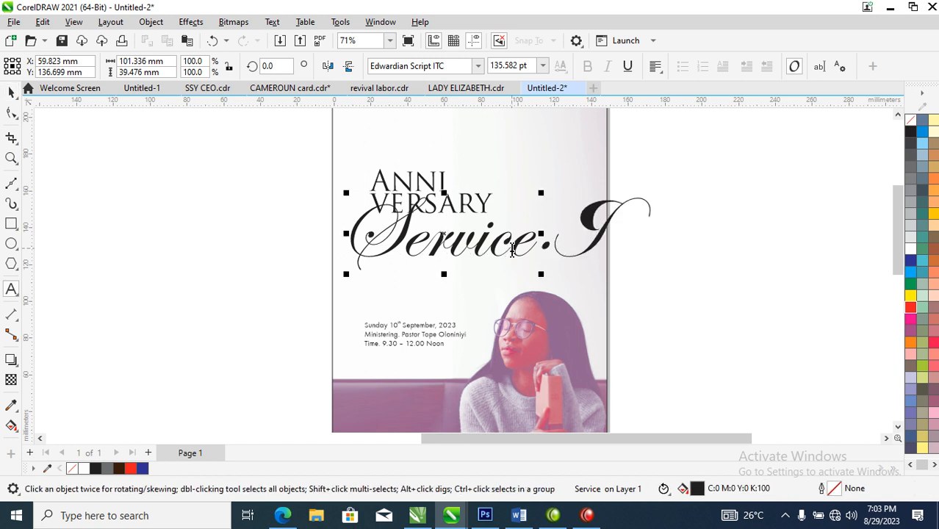
{"action": "key", "text": "ctrl+z"}
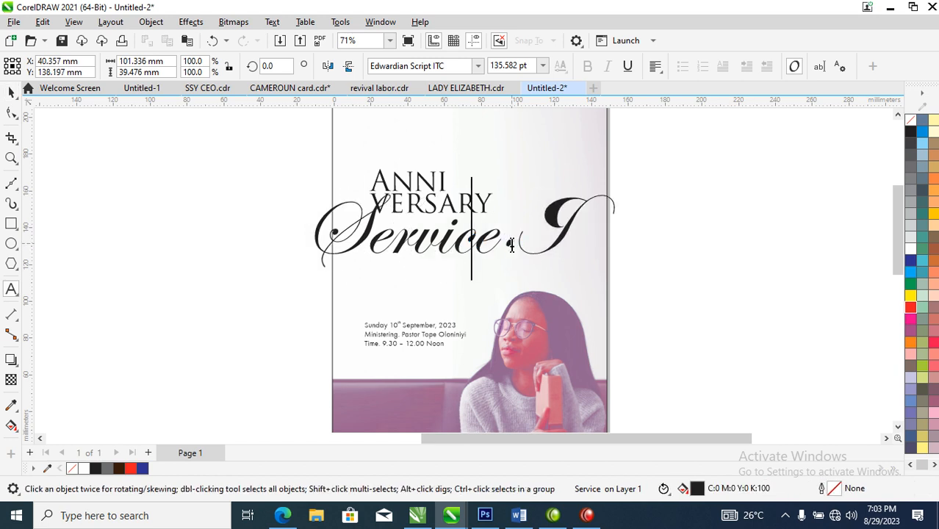
{"action": "left_click", "coordinate": [503, 247]}
{"action": "double_click", "coordinate": [492, 246]}
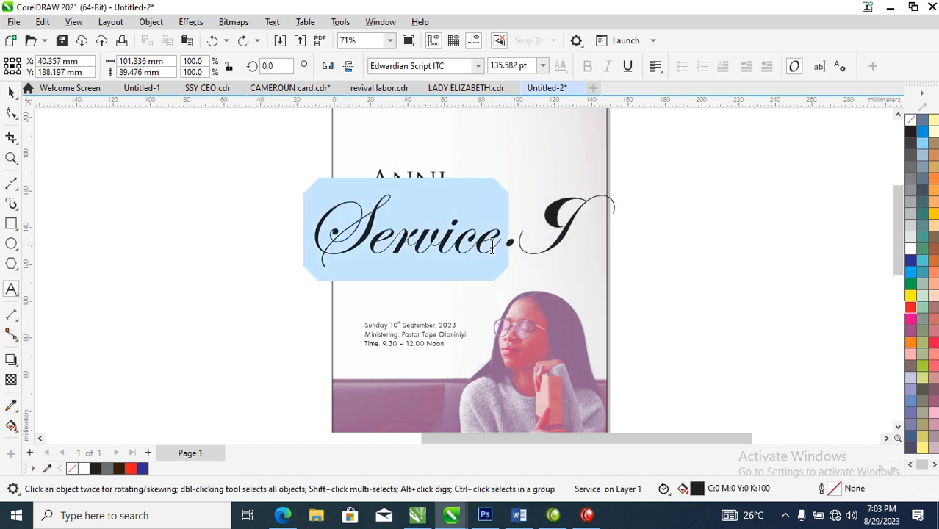
{"action": "key", "text": "shift+F3"}
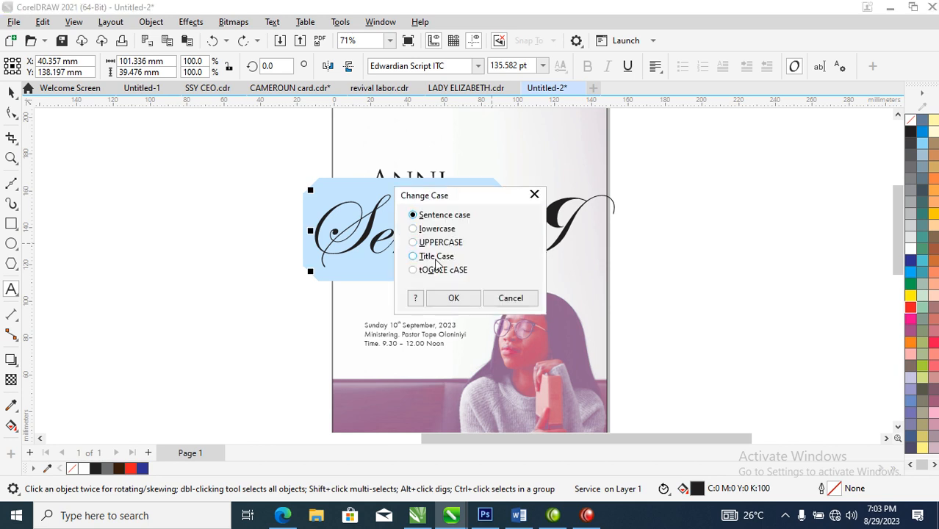
{"action": "left_click", "coordinate": [434, 231]}
{"action": "left_click", "coordinate": [454, 298]}
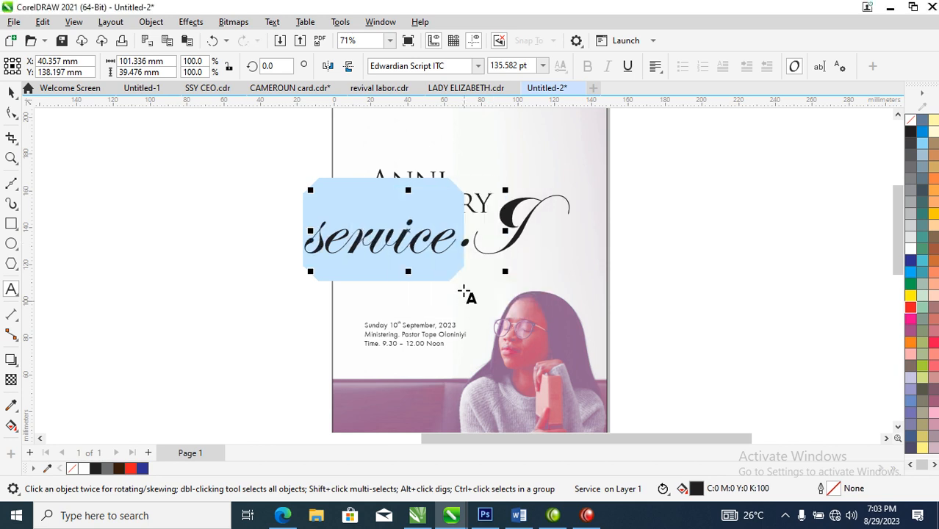
Step: Fit "service" at about 79 mm wide directly beneath "versary" and fill it with blue (C100 M100 Y0 K0)
{"action": "key", "text": "ctrl+space"}
{"action": "left_click_drag", "start_coordinate": [435, 243], "coordinate": [513, 205]}
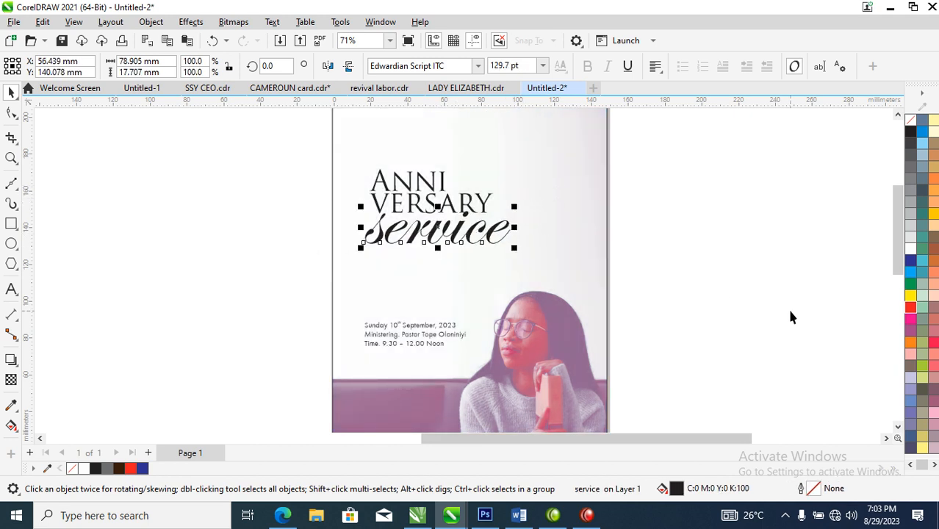
{"action": "left_click", "coordinate": [912, 260]}
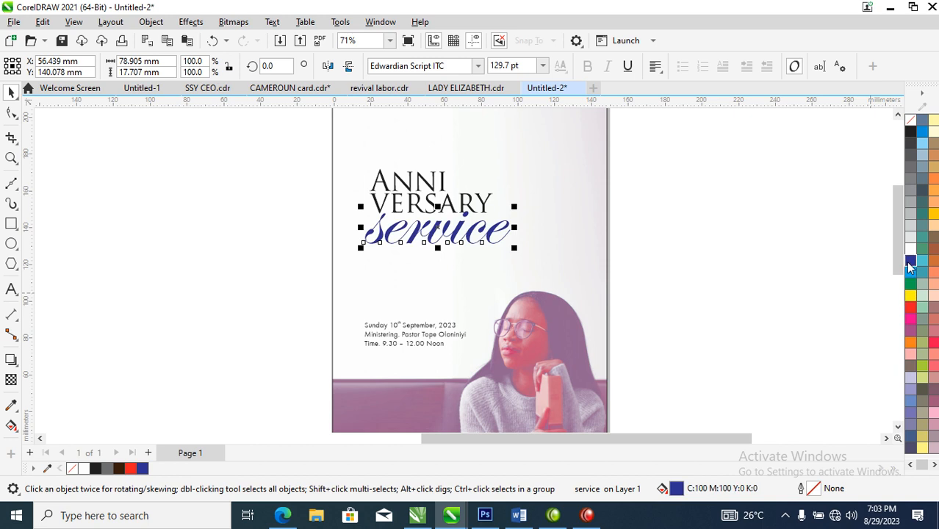
{"action": "right_click", "coordinate": [909, 263]}
{"action": "left_click", "coordinate": [698, 224]}
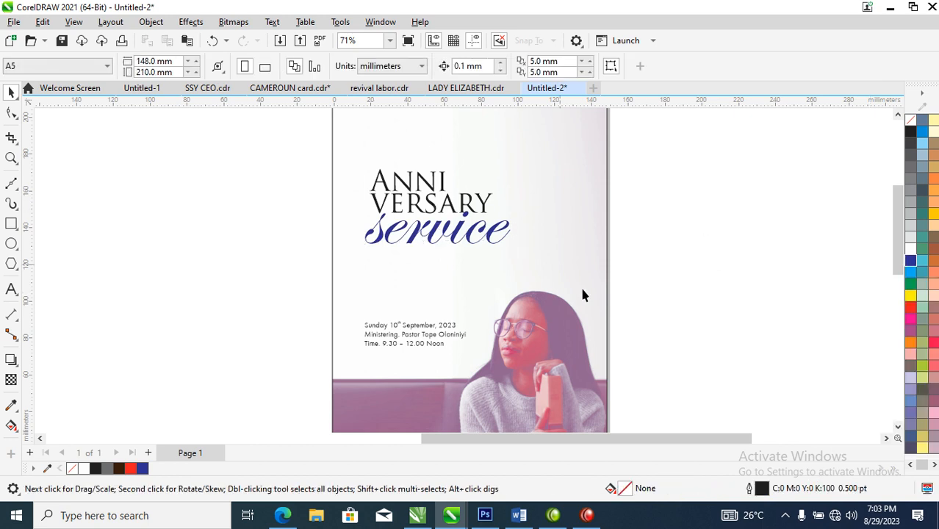
Step: Enlarge "service" to about 137 mm wide and give it a matching blue hairline outline
{"action": "left_click", "coordinate": [494, 230]}
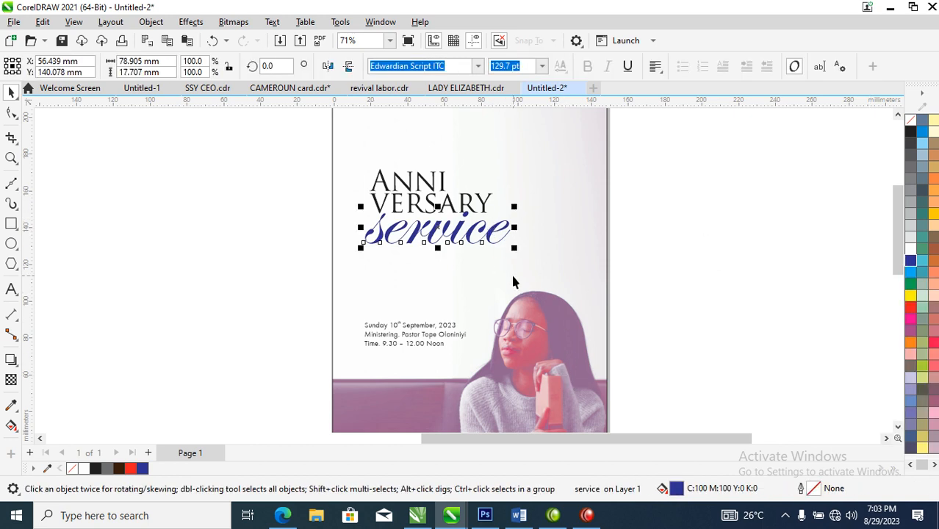
{"action": "left_click_drag", "start_coordinate": [516, 253], "coordinate": [616, 340]}
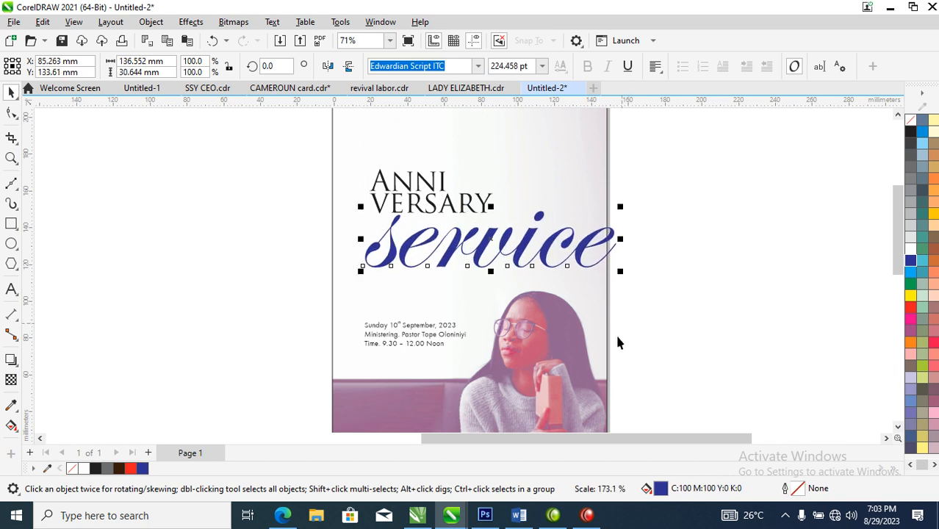
{"action": "right_click", "coordinate": [913, 266]}
{"action": "left_click", "coordinate": [856, 268]}
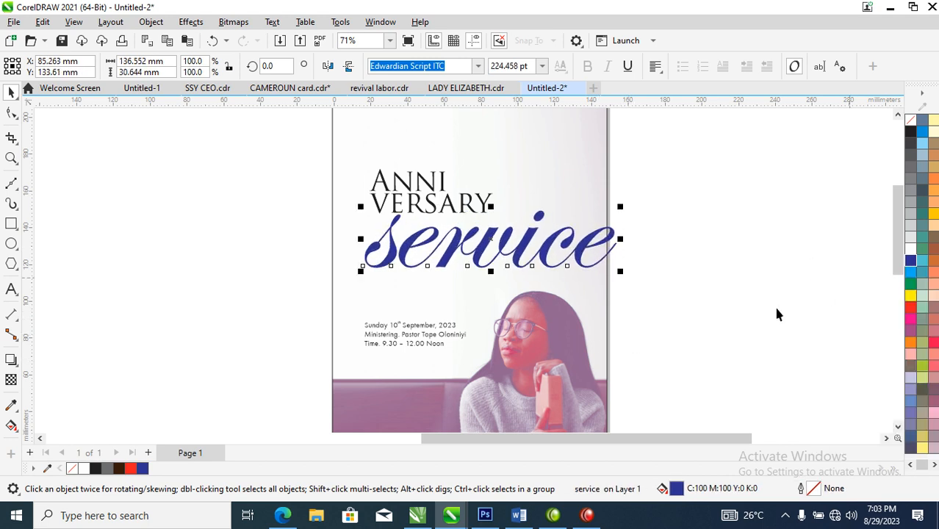
Step: Sample the purple of the woman's hair (C49 M68 Y23 K0) and apply it to the fill and outline of "service"
{"action": "left_click", "coordinate": [18, 409]}
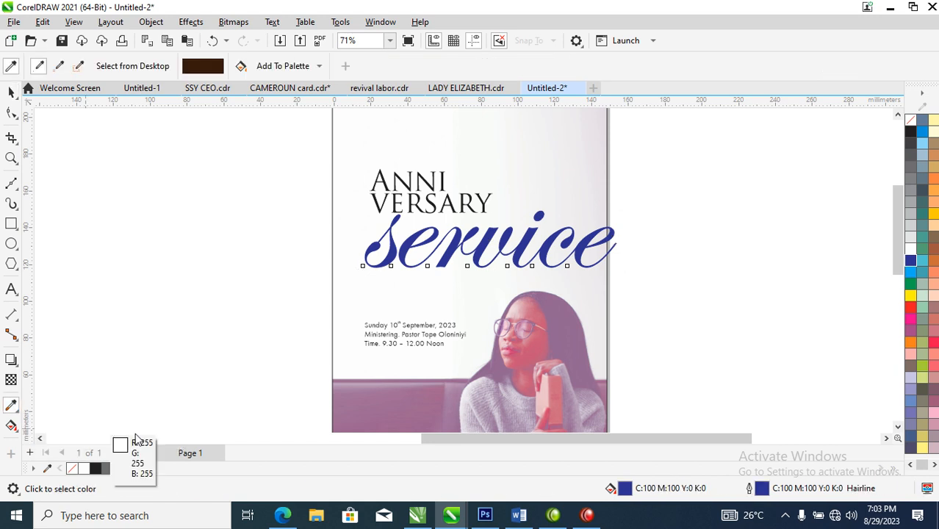
{"action": "left_click", "coordinate": [563, 335]}
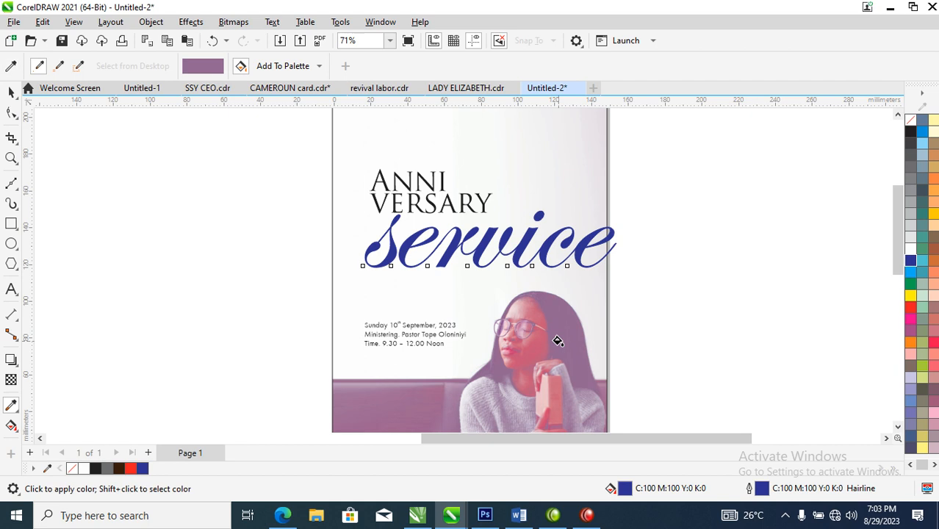
{"action": "left_click", "coordinate": [528, 236]}
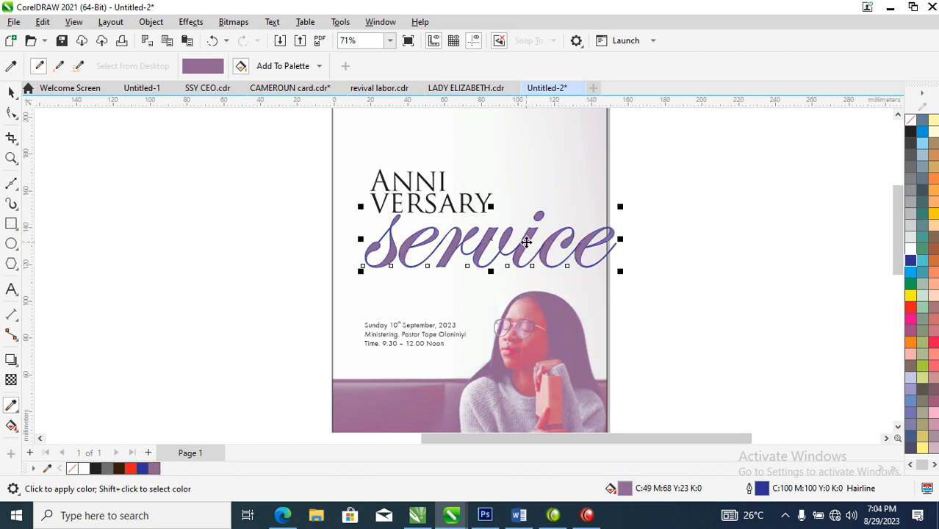
{"action": "key", "text": "space"}
{"action": "right_click", "coordinate": [154, 470]}
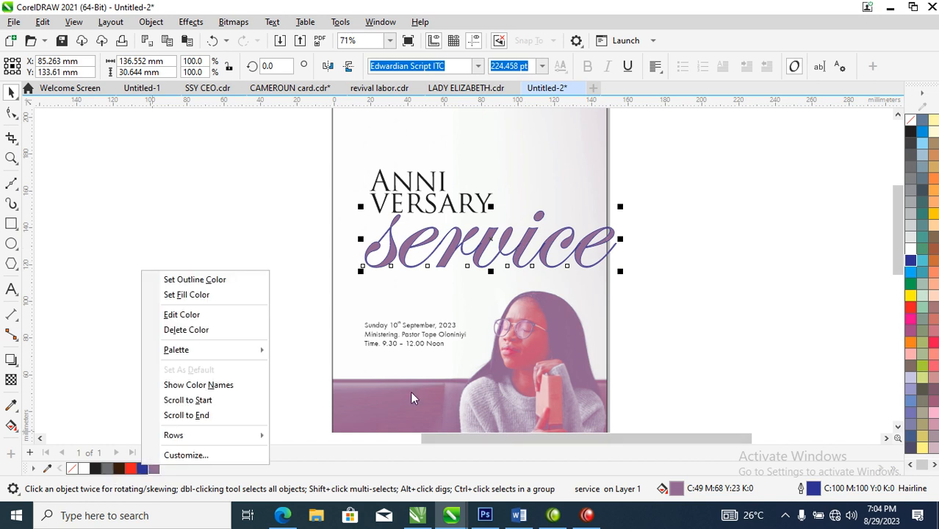
{"action": "left_click", "coordinate": [218, 279]}
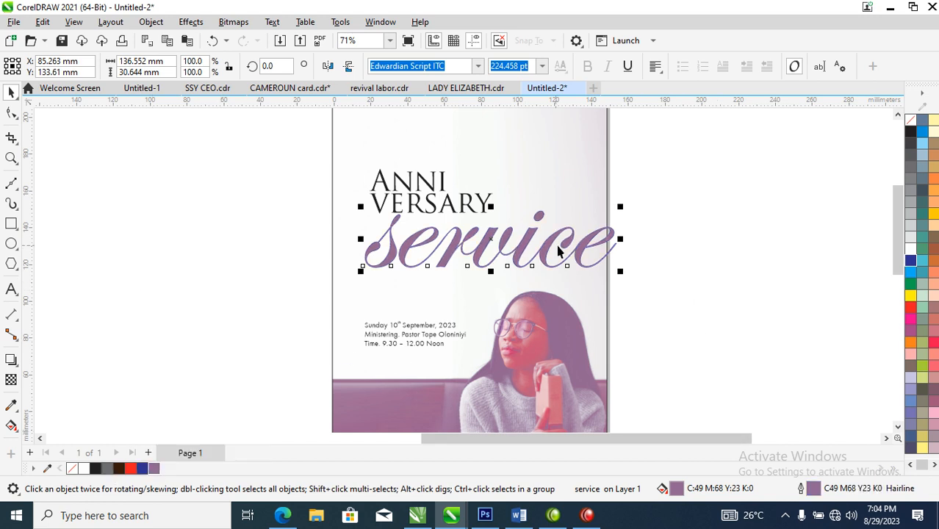
Step: Enlarge "Anni versary" to about 124 mm wide above "service" and reduce "service" to about 123 mm wide to match
{"action": "mouse_move", "coordinate": [583, 249]}
{"action": "left_mouse_down"}
{"action": "mouse_move", "coordinate": [557, 270]}
{"action": "mouse_move", "coordinate": [579, 248]}
{"action": "left_mouse_up"}
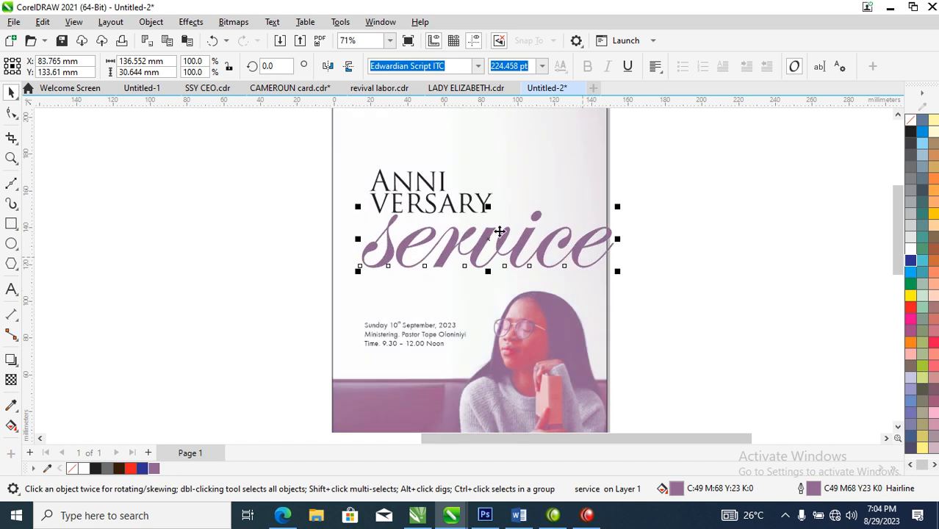
{"action": "left_click", "coordinate": [455, 213]}
{"action": "left_click_drag", "start_coordinate": [497, 169], "coordinate": [601, 128]}
{"action": "left_click_drag", "start_coordinate": [551, 199], "coordinate": [546, 205]}
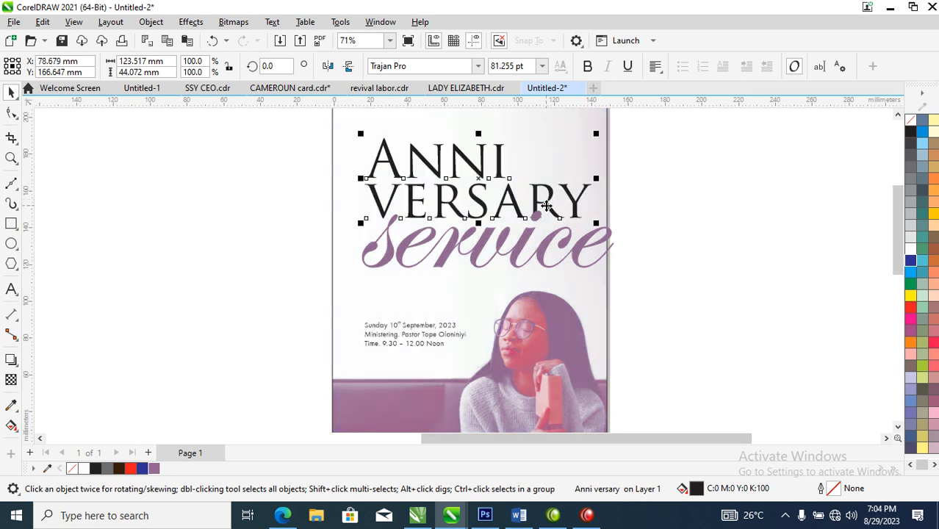
{"action": "left_click", "coordinate": [581, 252]}
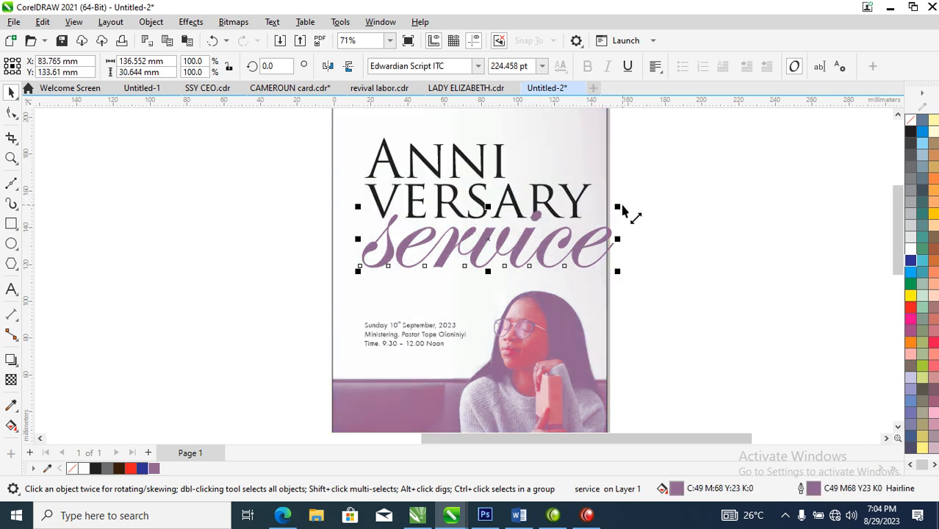
{"action": "left_click_drag", "start_coordinate": [621, 212], "coordinate": [602, 209]}
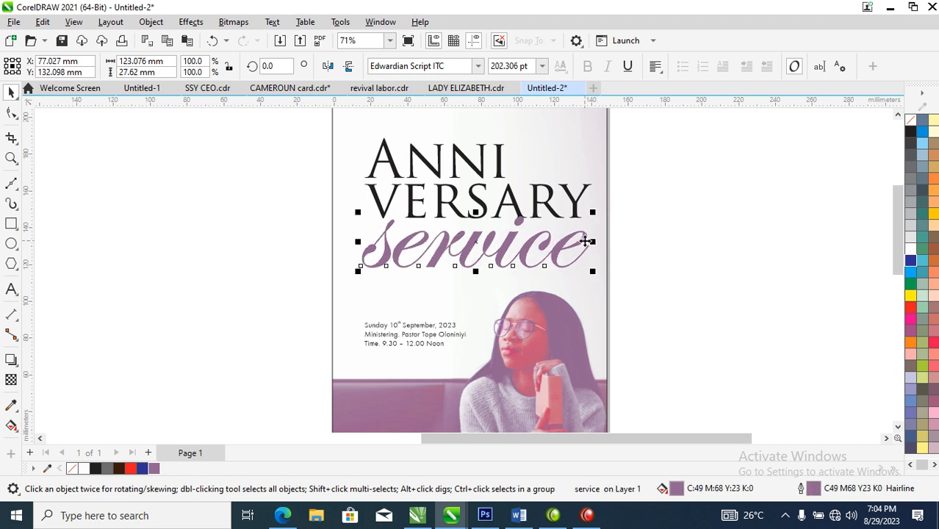
Step: Move the complete "Anni versary service" title about 10 mm down the flyer and slightly to the left
{"action": "scroll", "coordinate": [514, 269], "scroll_direction": "down", "scroll_amount": 3}
{"action": "key", "text": "z"}
{"action": "left_click_drag", "start_coordinate": [383, 162], "coordinate": [602, 381]}
{"action": "left_click_drag", "start_coordinate": [318, 151], "coordinate": [564, 270]}
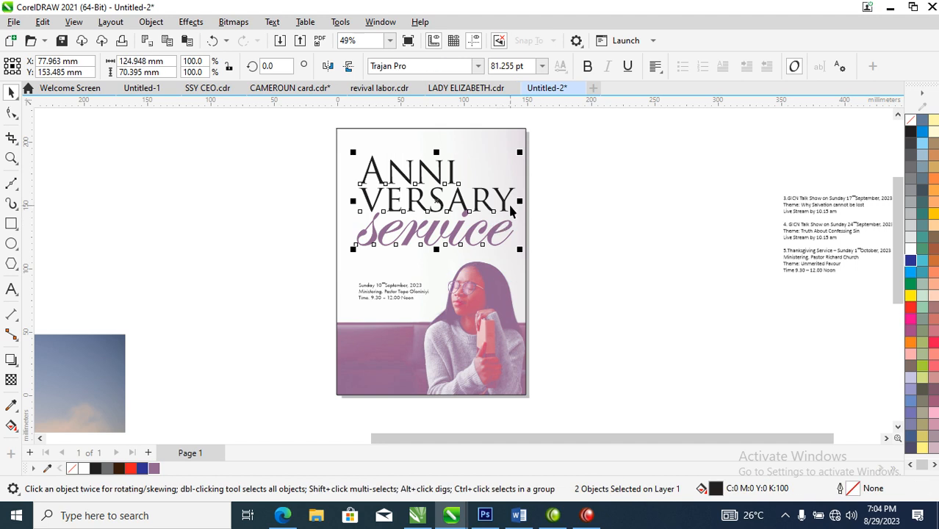
{"action": "left_click_drag", "start_coordinate": [503, 199], "coordinate": [498, 212]}
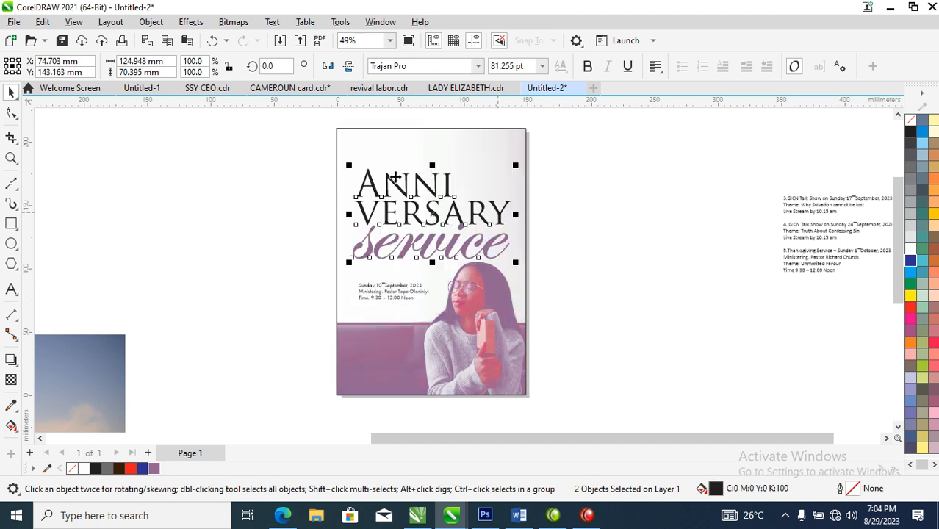
Step: Draw a circle about 17 mm in diameter in the flyer's upper-left corner, above the title
{"action": "left_click", "coordinate": [11, 244]}
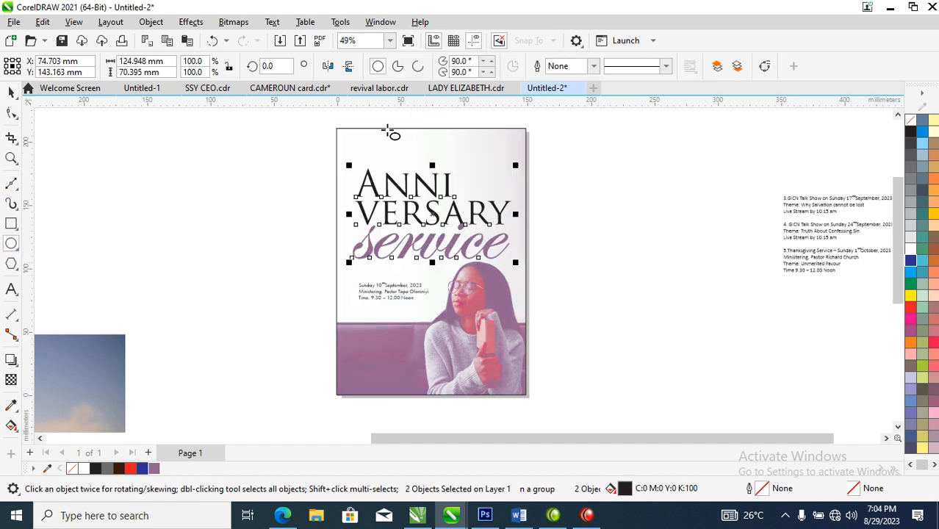
{"action": "left_click_drag", "start_coordinate": [362, 141], "coordinate": [387, 166]}
{"action": "key", "text": "space"}
Step: Copy the "Impact Church International" and "PRESENTS" texts from the Praise Night flyer to the area above this flyer's title
{"action": "scroll", "coordinate": [367, 288], "scroll_direction": "down", "scroll_amount": 3}
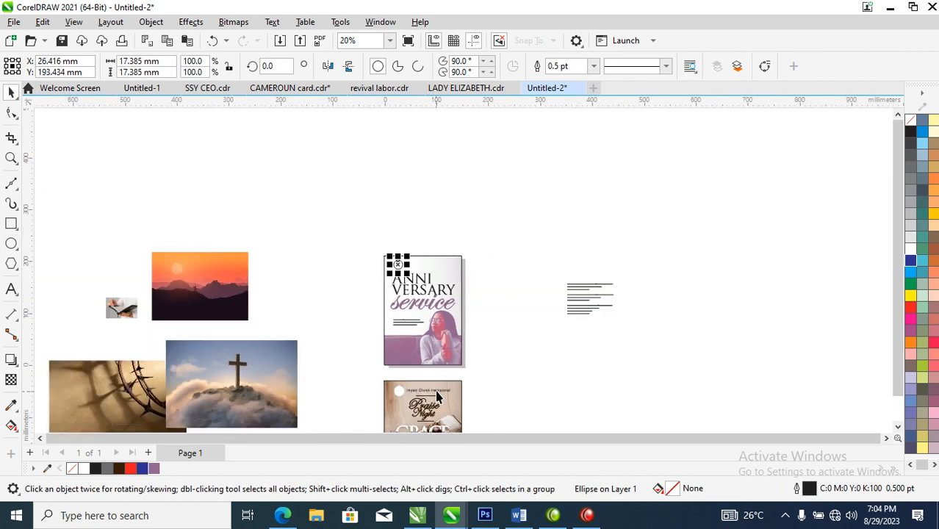
{"action": "left_click", "coordinate": [443, 389]}
{"action": "left_click", "coordinate": [444, 391]}
{"action": "left_click_drag", "start_coordinate": [444, 391], "coordinate": [445, 268]}
{"action": "right_click", "coordinate": [444, 269]}
{"action": "left_click", "coordinate": [343, 214]}
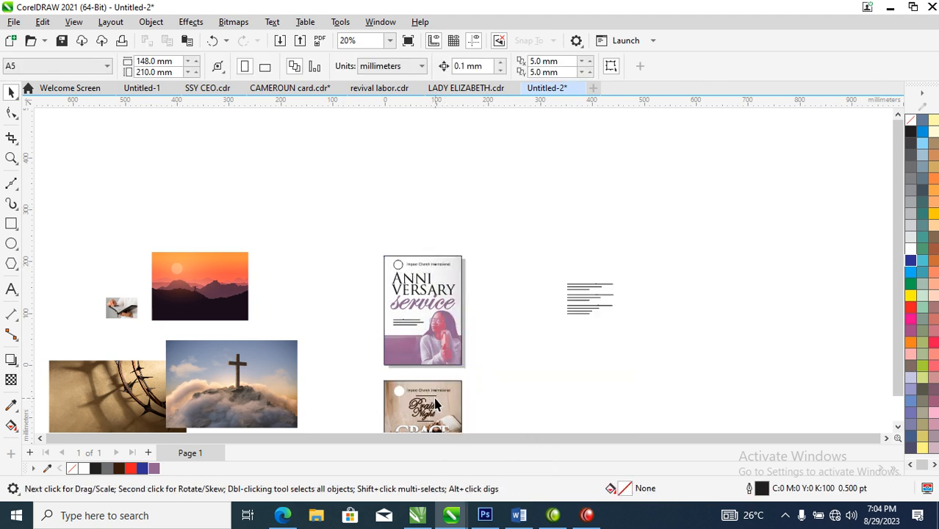
{"action": "left_click_drag", "start_coordinate": [436, 400], "coordinate": [414, 271]}
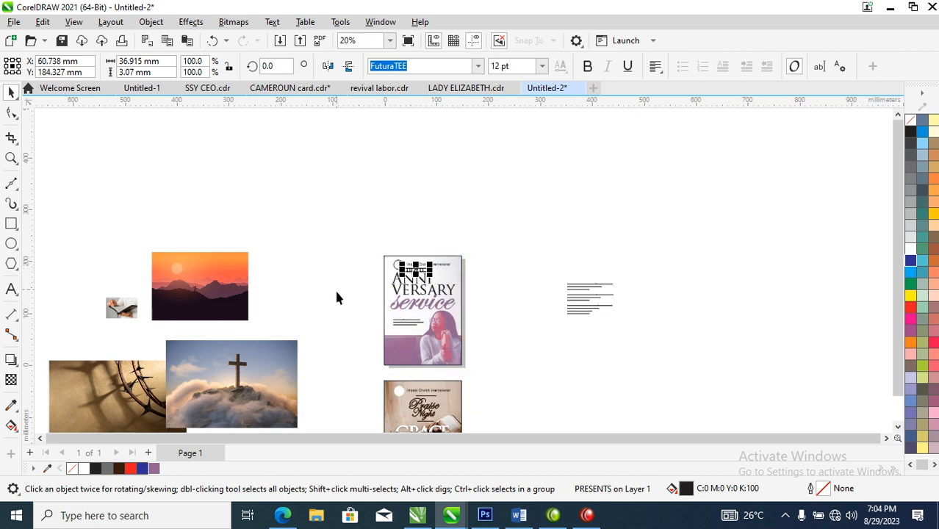
Step: Move the "Sunday 10th September, 2023" line up about 12 mm, to just below "service"
{"action": "key", "text": "z"}
{"action": "left_click_drag", "start_coordinate": [360, 241], "coordinate": [482, 375]}
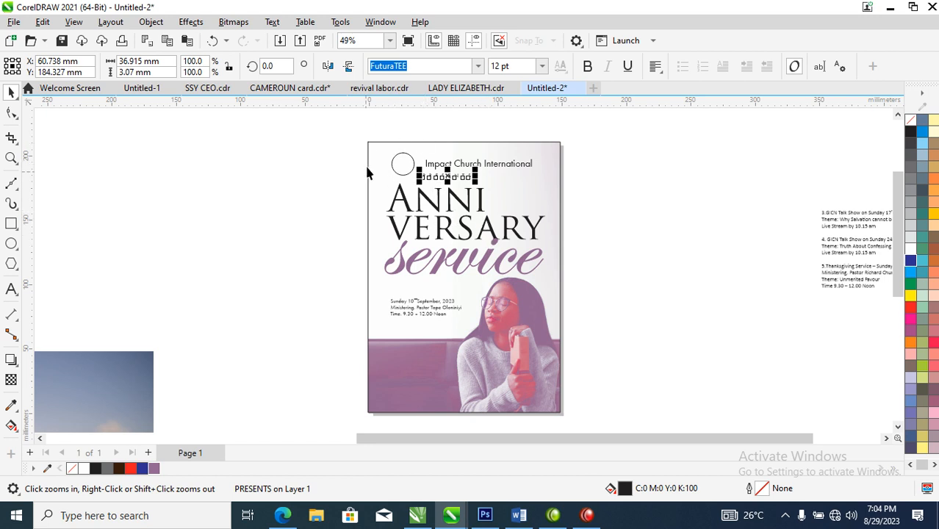
{"action": "key", "text": "space"}
{"action": "left_click", "coordinate": [451, 306]}
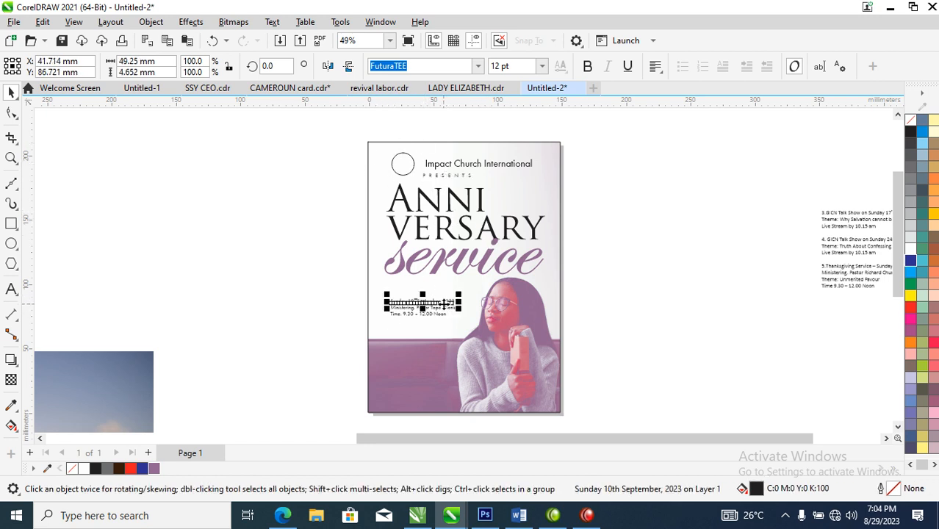
{"action": "key", "text": "z"}
{"action": "left_click_drag", "start_coordinate": [323, 126], "coordinate": [610, 418]}
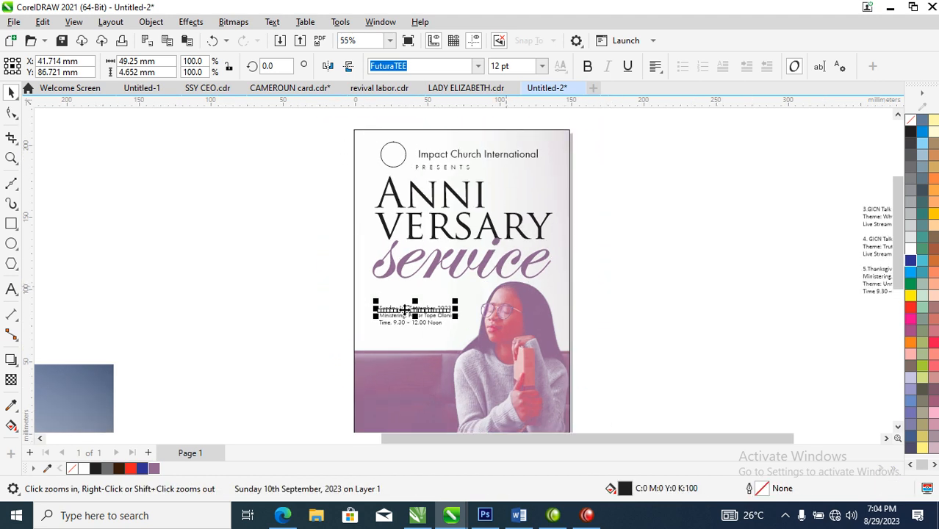
{"action": "left_click_drag", "start_coordinate": [329, 231], "coordinate": [562, 357]}
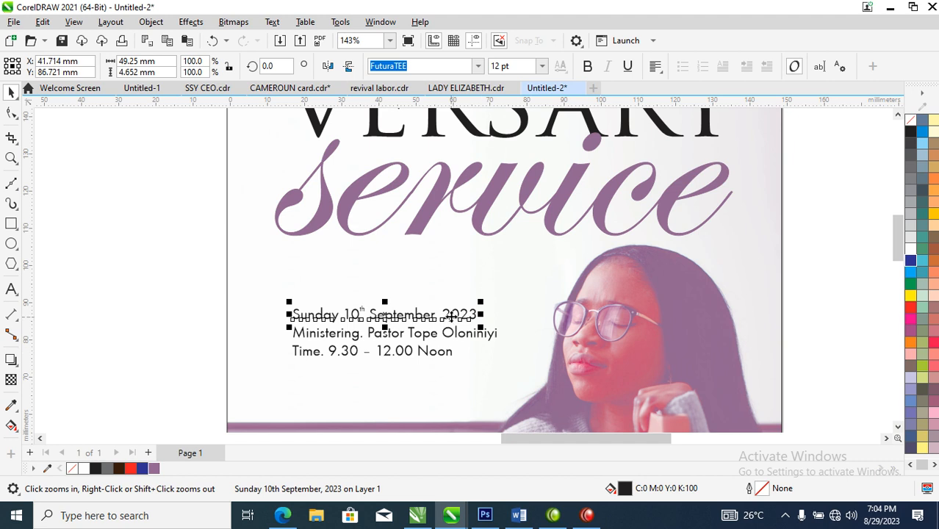
{"action": "left_click_drag", "start_coordinate": [467, 316], "coordinate": [471, 271]}
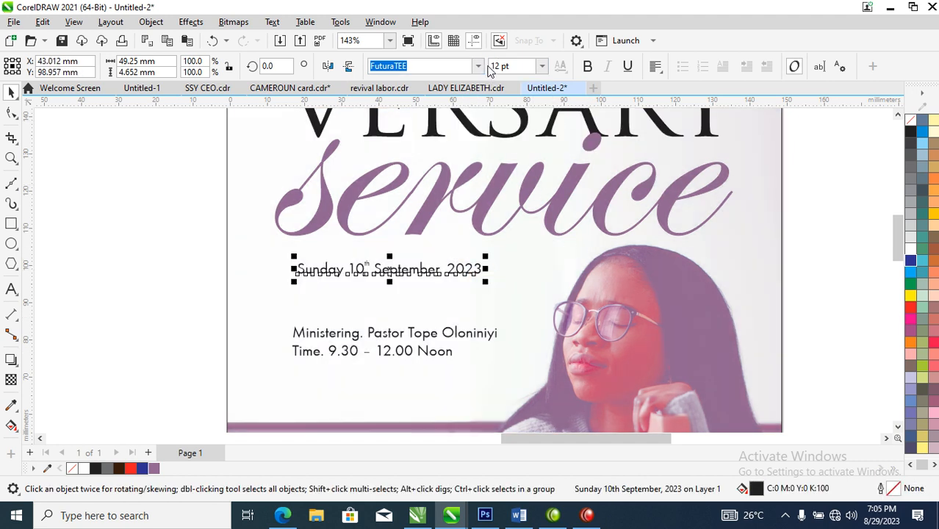
Step: Replace the superscript "th" in the date line with normal-size text so it reads "10th"
{"action": "double_click", "coordinate": [366, 269]}
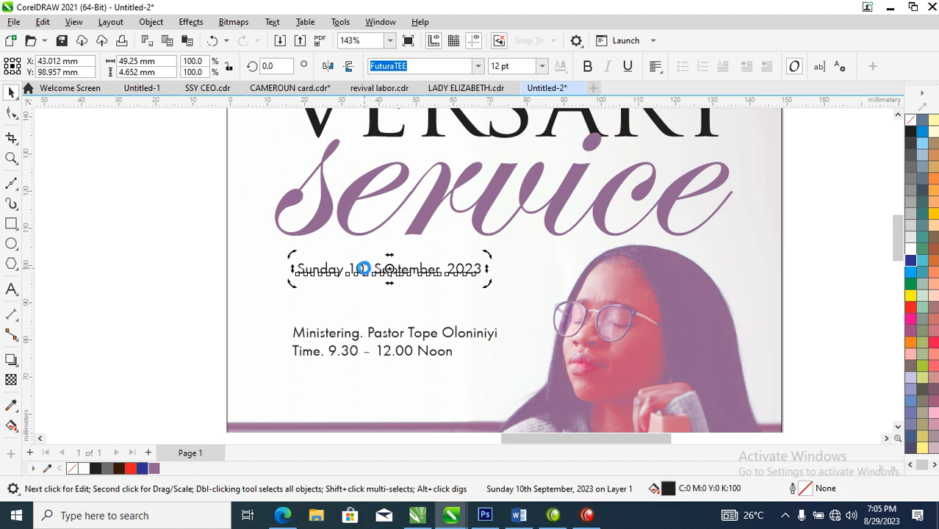
{"action": "left_click_drag", "start_coordinate": [365, 269], "coordinate": [371, 270]}
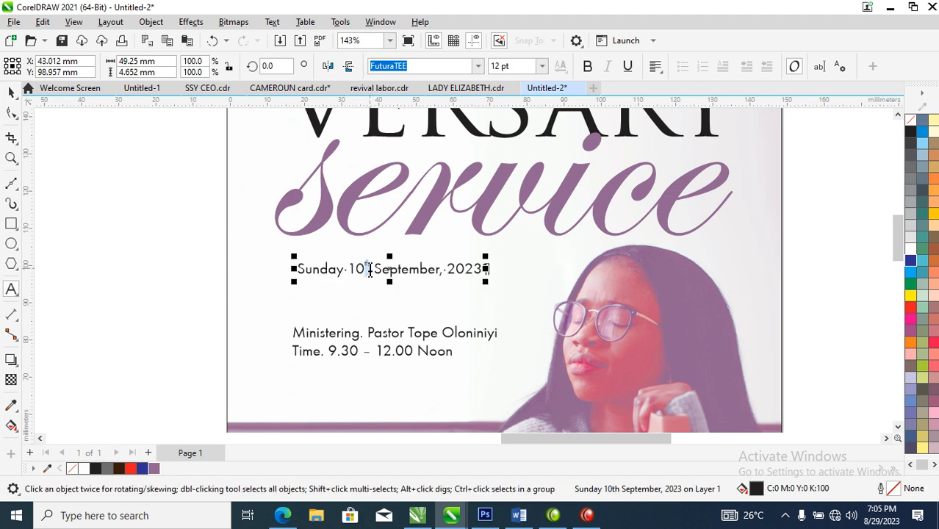
{"action": "key", "text": "Delete"}
{"action": "type", "text": "t"}
{"action": "key", "text": "BackSpace"}
{"action": "key", "text": "BackSpace"}
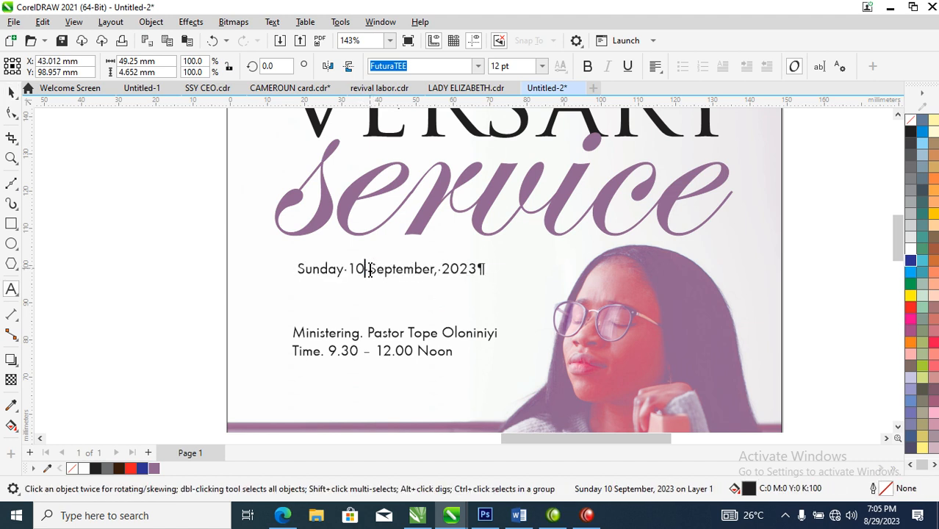
{"action": "type", "text": "0th"}
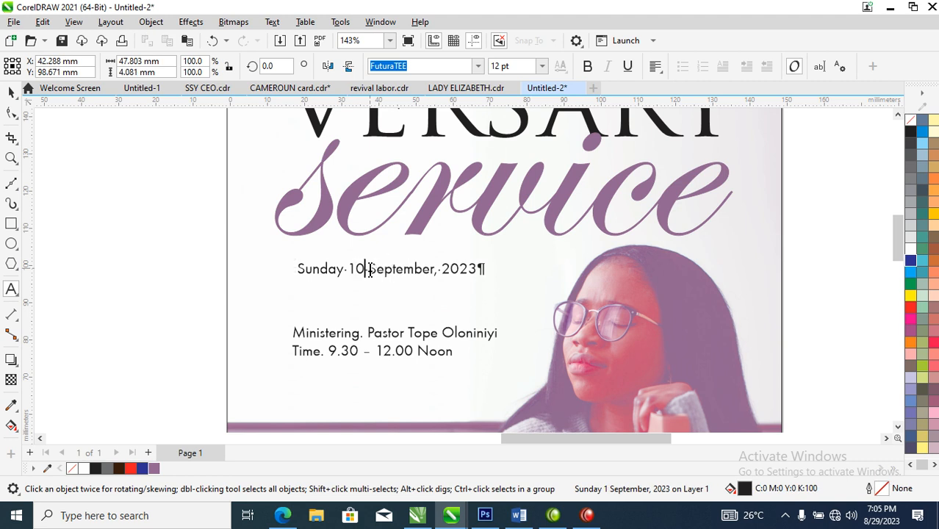
Step: Break the date text into four lines: "Sunday", "10th", "September," and "2023"
{"action": "left_click", "coordinate": [350, 269]}
{"action": "key", "text": "Return"}
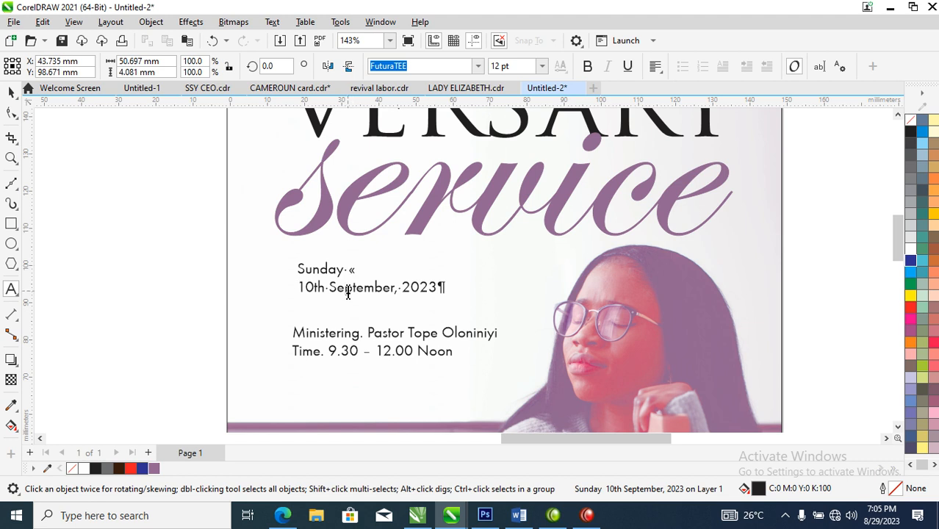
{"action": "left_click", "coordinate": [330, 287]}
{"action": "key", "text": "Return"}
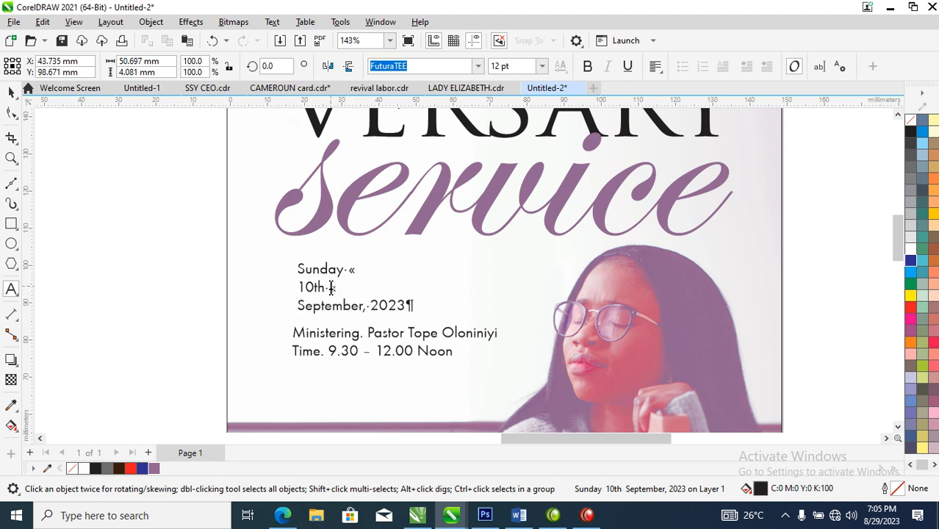
{"action": "left_click", "coordinate": [373, 308]}
{"action": "key", "text": "Return"}
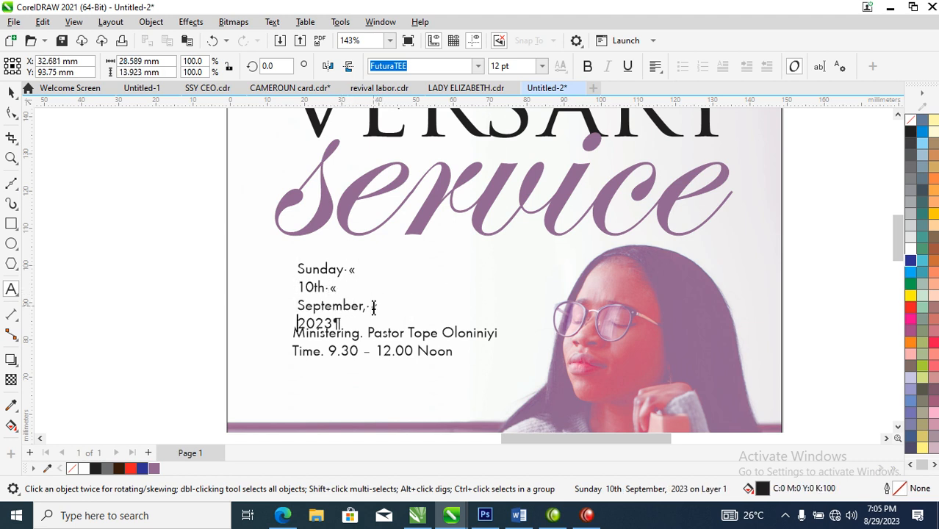
Step: Enlarge the four-line date text to about 18.7 pt and make "10th" bold
{"action": "key", "text": "ctrl+space"}
{"action": "left_click_drag", "start_coordinate": [367, 266], "coordinate": [388, 246]}
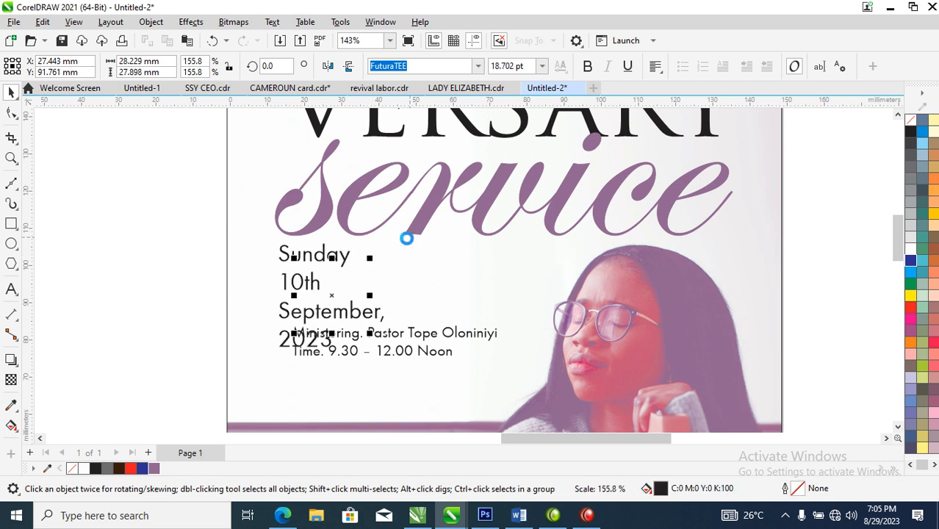
{"action": "double_click", "coordinate": [312, 281]}
{"action": "left_click_drag", "start_coordinate": [281, 282], "coordinate": [322, 282]}
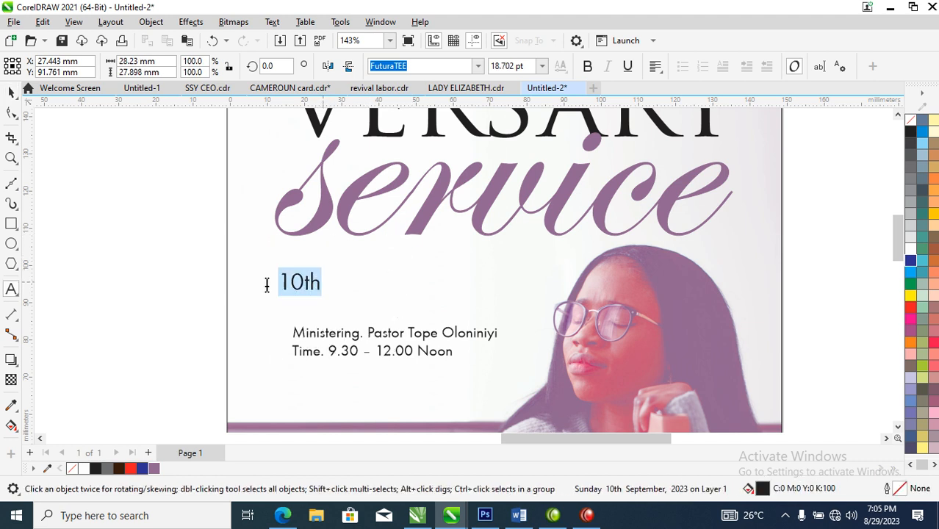
{"action": "key", "text": "ctrl+b"}
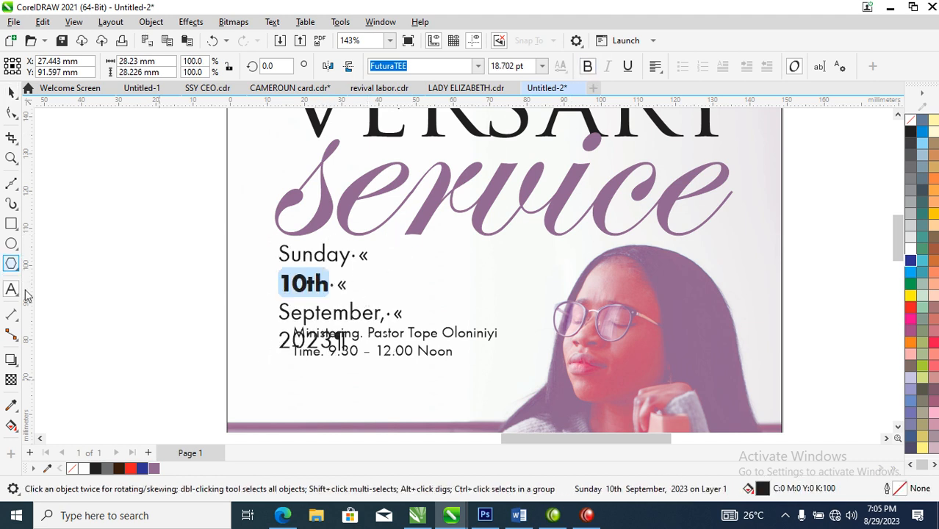
Step: Tighten the date text's line spacing so the block is about 22.5 mm tall
{"action": "left_click", "coordinate": [11, 112]}
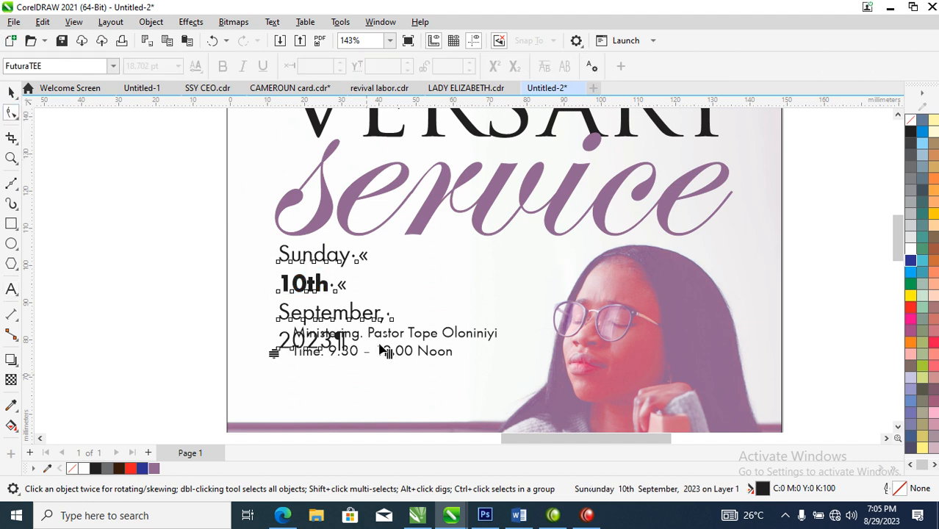
{"action": "left_click_drag", "start_coordinate": [272, 353], "coordinate": [273, 331]}
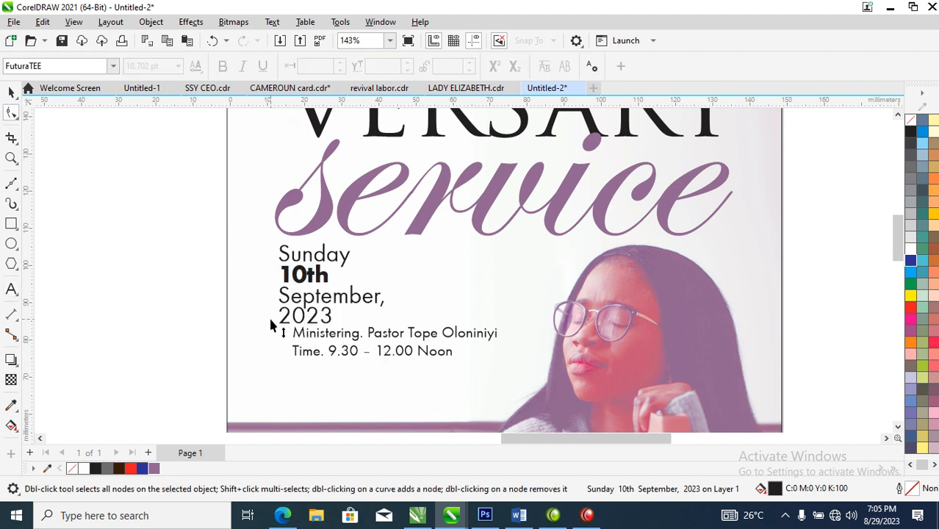
{"action": "key", "text": "space"}
Step: Move the "Ministering" line down onto the purple sofa area and place the time line beneath the date, aligned with its left edge
{"action": "scroll", "coordinate": [373, 354], "scroll_direction": "down", "scroll_amount": 5}
{"action": "key", "text": "z"}
{"action": "left_click_drag", "start_coordinate": [261, 254], "coordinate": [549, 444]}
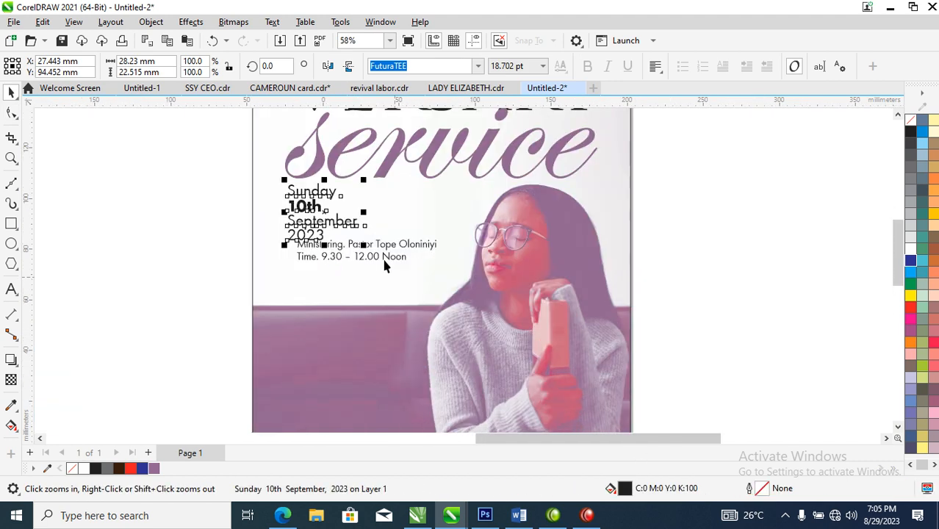
{"action": "key", "text": "space"}
{"action": "left_click", "coordinate": [396, 245]}
{"action": "left_click", "coordinate": [397, 259], "text": "shift"}
{"action": "left_click_drag", "start_coordinate": [397, 259], "coordinate": [391, 354]}
{"action": "left_click_drag", "start_coordinate": [392, 390], "coordinate": [393, 260]}
{"action": "left_click", "coordinate": [153, 292]}
Step: Move the date and time texts together about 6 mm to the right and 7 mm down
{"action": "key", "text": "z"}
{"action": "left_click_drag", "start_coordinate": [263, 136], "coordinate": [425, 308]}
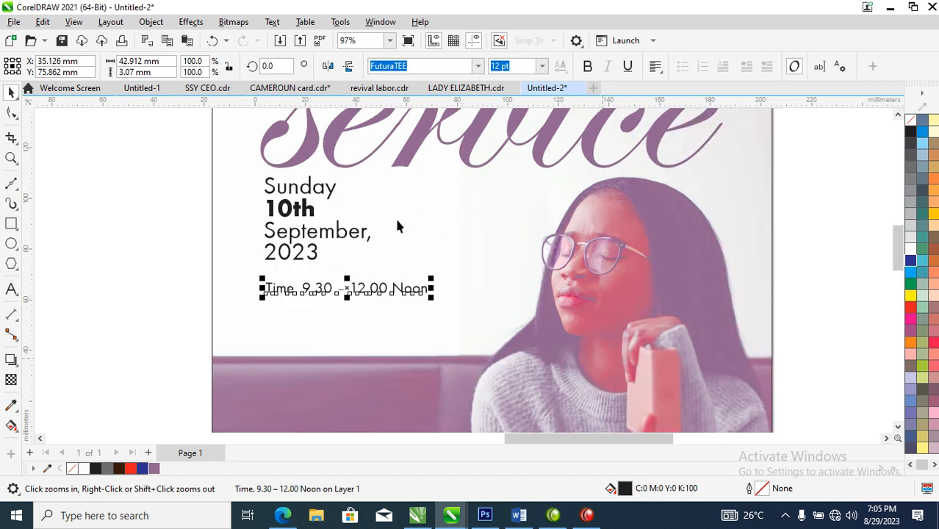
{"action": "left_click", "coordinate": [352, 234], "text": "shift"}
{"action": "left_click_drag", "start_coordinate": [351, 235], "coordinate": [381, 285]}
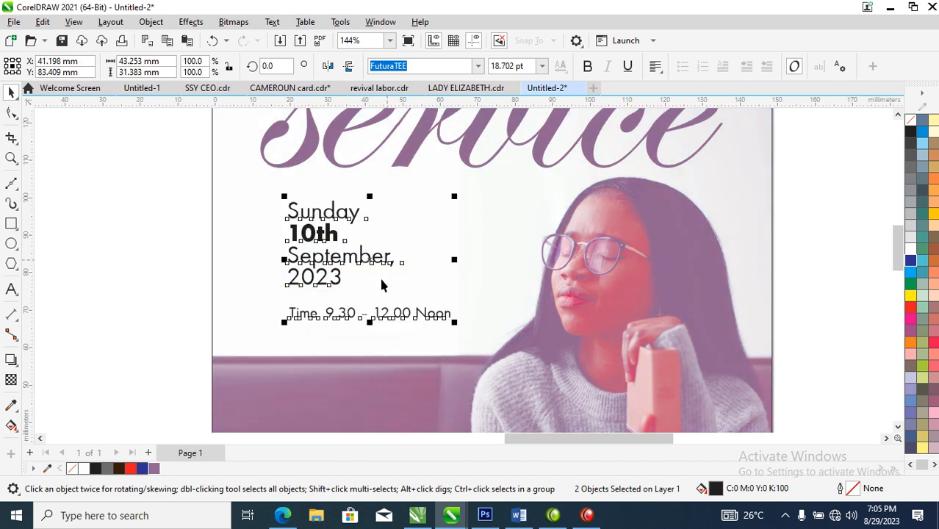
Step: Draw a vertical line about 40.6 mm long beside the left edge of the date and time texts
{"action": "left_click", "coordinate": [11, 184]}
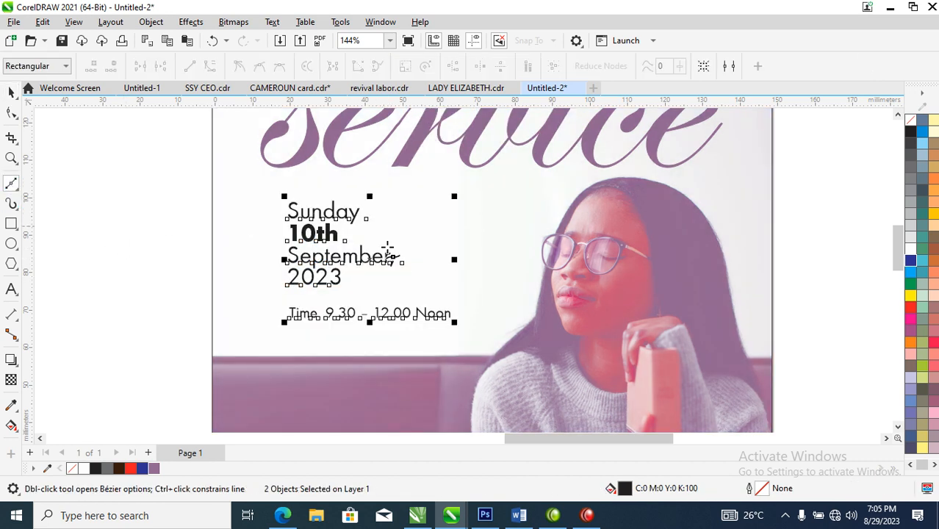
{"action": "left_click", "coordinate": [267, 183]}
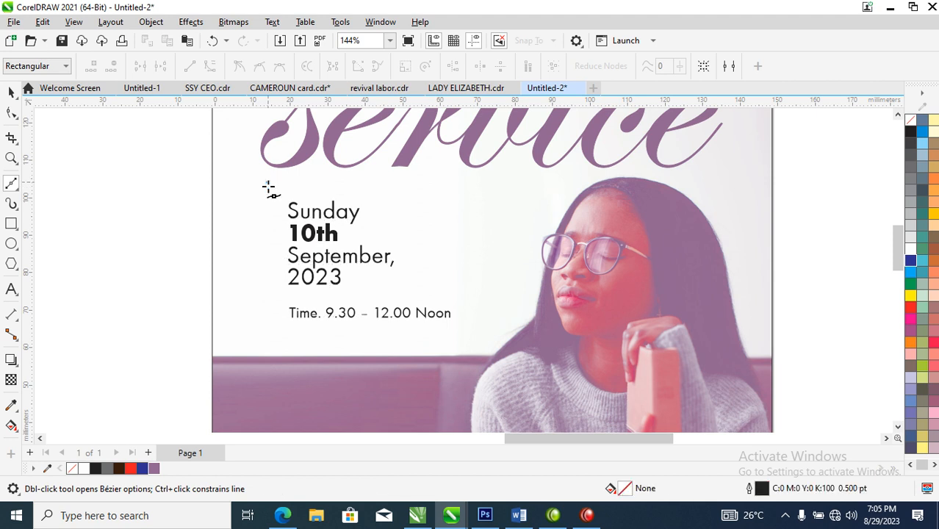
{"action": "left_click", "coordinate": [268, 337]}
{"action": "key", "text": "space"}
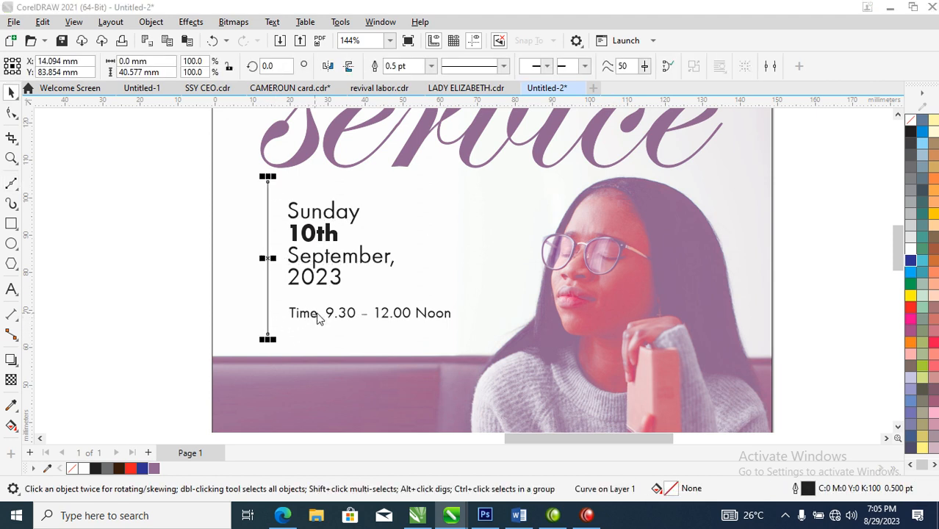
Step: Give the vertical line a 1 pt outline with a short-dash line style
{"action": "key", "text": "F12"}
{"action": "type", "text": "1"}
{"action": "left_click", "coordinate": [423, 283]}
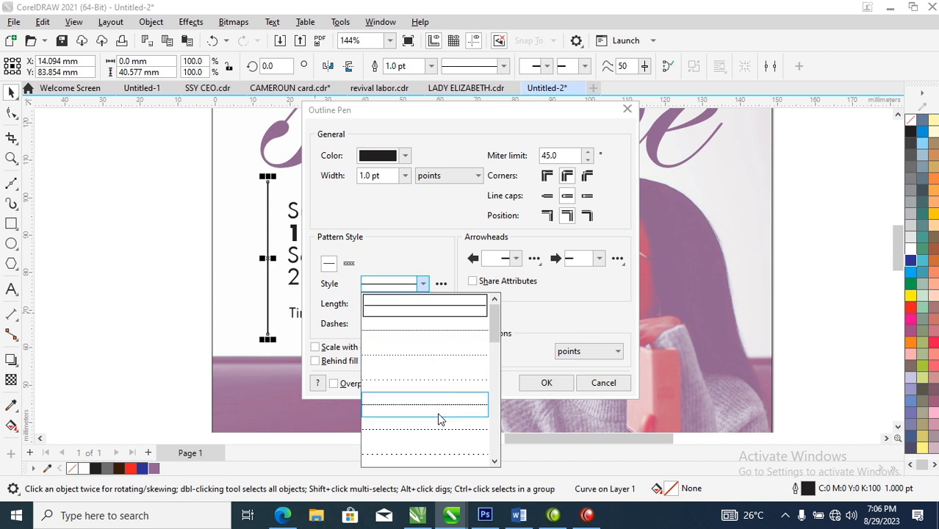
{"action": "left_click", "coordinate": [448, 431]}
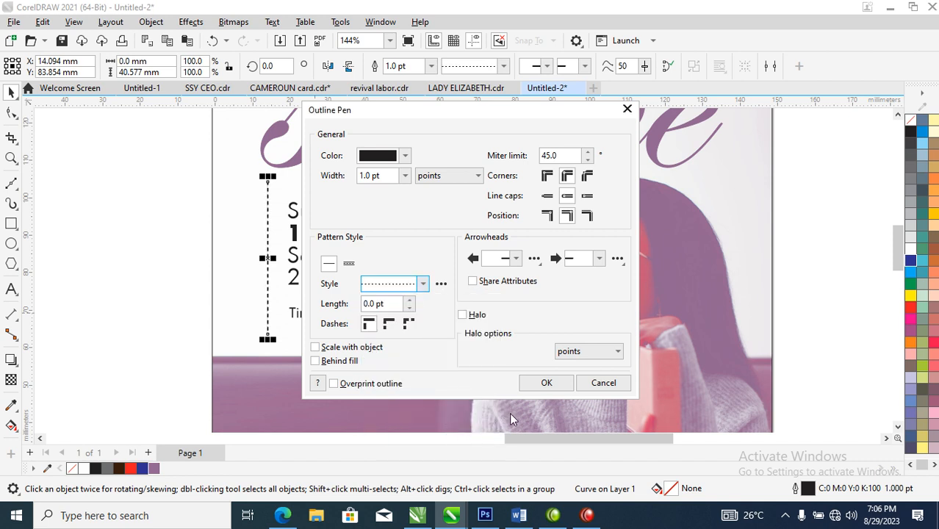
{"action": "left_click", "coordinate": [549, 384]}
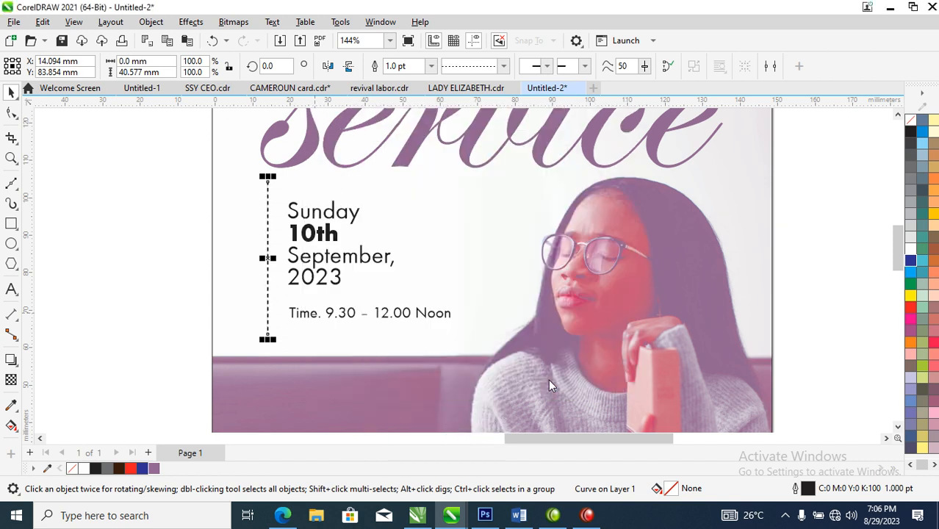
Step: Add a horizontal copy of the dashed line between "2023" and the time, crossing the vertical line
{"action": "left_click", "coordinate": [269, 235]}
{"action": "left_click_drag", "start_coordinate": [270, 179], "coordinate": [358, 266]}
{"action": "left_click_drag", "start_coordinate": [274, 259], "coordinate": [351, 308]}
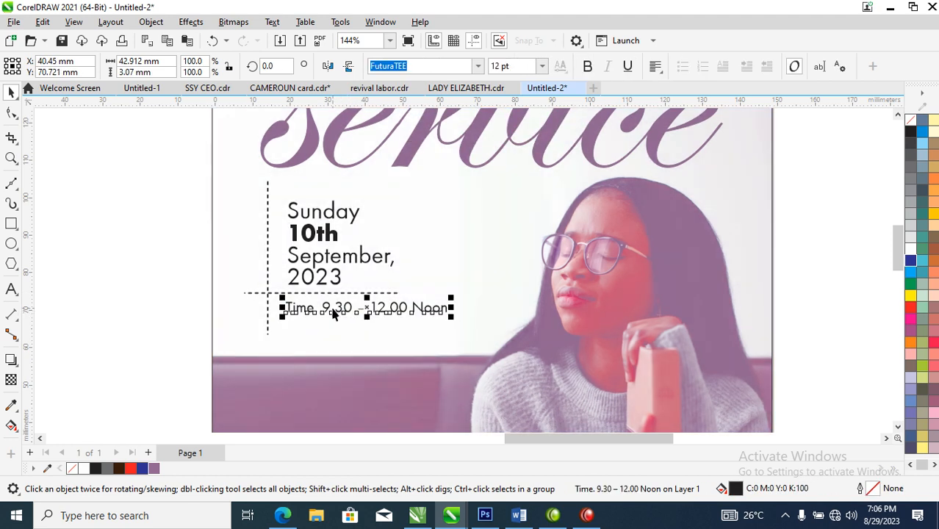
Step: Remove "Time." from the time line so it reads "9.30 – 12.00 Noon" and align it beneath the date
{"action": "left_click", "coordinate": [321, 309]}
{"action": "double_click", "coordinate": [323, 309]}
{"action": "left_click_drag", "start_coordinate": [322, 309], "coordinate": [282, 307]}
{"action": "key", "text": "Delete"}
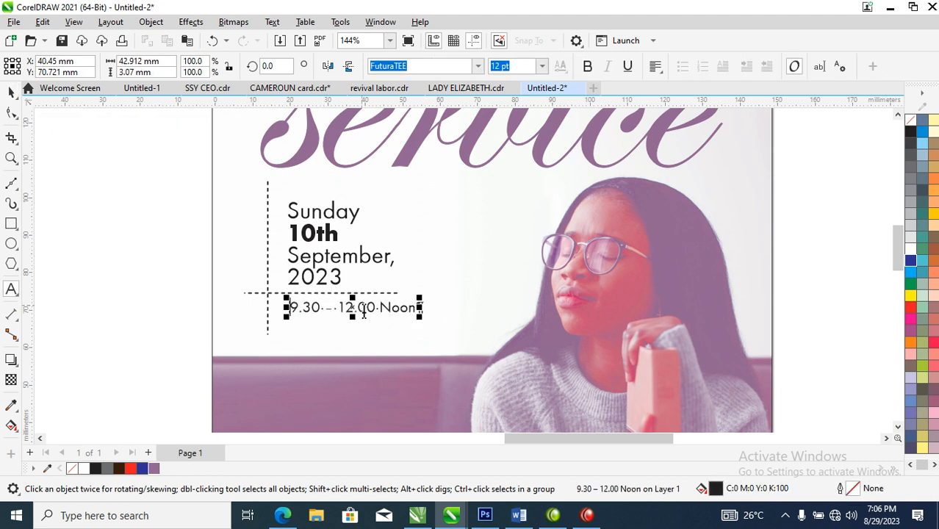
{"action": "key", "text": "ctrl+space"}
{"action": "mouse_move", "coordinate": [399, 313]}
{"action": "left_mouse_down"}
{"action": "mouse_move", "coordinate": [404, 322]}
{"action": "mouse_move", "coordinate": [400, 311]}
{"action": "left_mouse_up"}
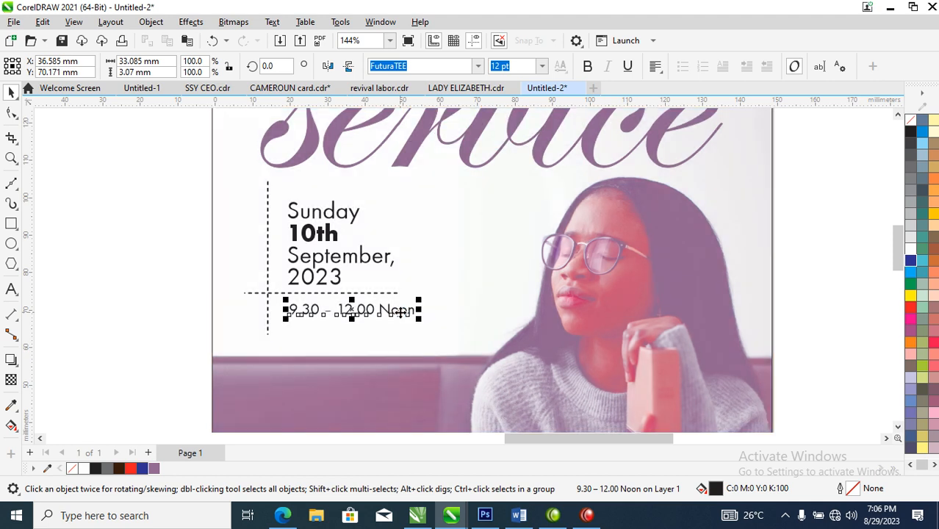
Step: Scale the date, time and dashed lines together down to about 37 mm wide and position them under "service"
{"action": "scroll", "coordinate": [380, 335], "scroll_direction": "down", "scroll_amount": 5}
{"action": "key", "text": "F2"}
{"action": "left_click_drag", "start_coordinate": [230, 222], "coordinate": [621, 420]}
{"action": "left_click_drag", "start_coordinate": [262, 193], "coordinate": [463, 322]}
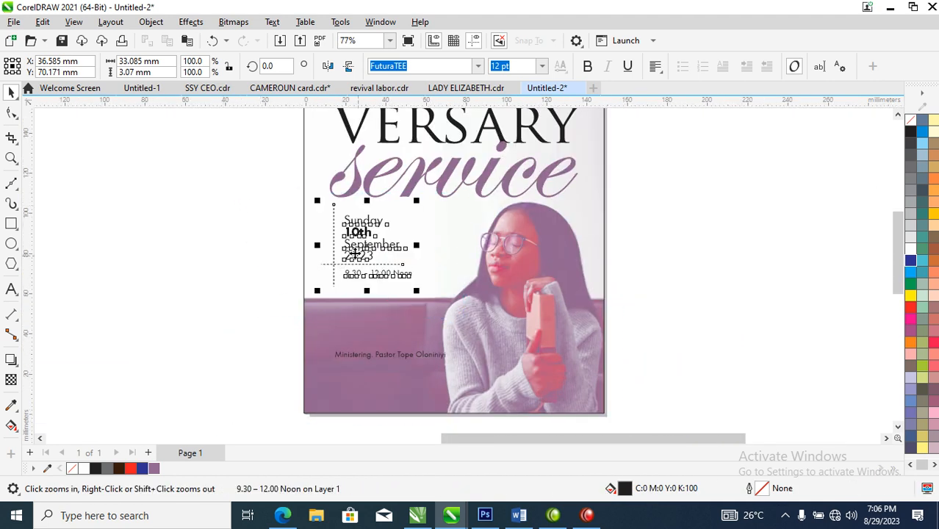
{"action": "left_click_drag", "start_coordinate": [393, 248], "coordinate": [404, 251]}
{"action": "left_click_drag", "start_coordinate": [427, 209], "coordinate": [425, 213]}
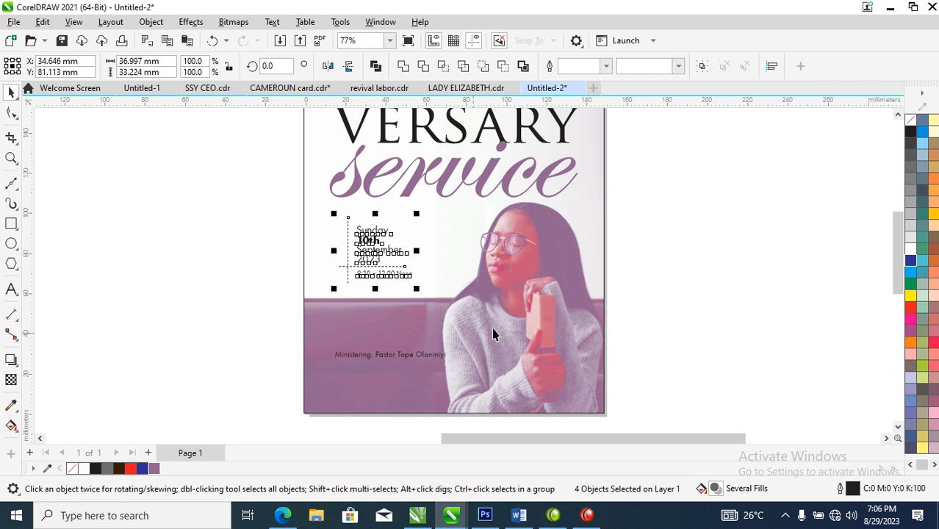
Step: Move the background photo of the woman about 4 mm to the right and 5 mm down
{"action": "left_click", "coordinate": [543, 298], "text": "ctrl"}
{"action": "left_click_drag", "start_coordinate": [538, 288], "coordinate": [546, 297]}
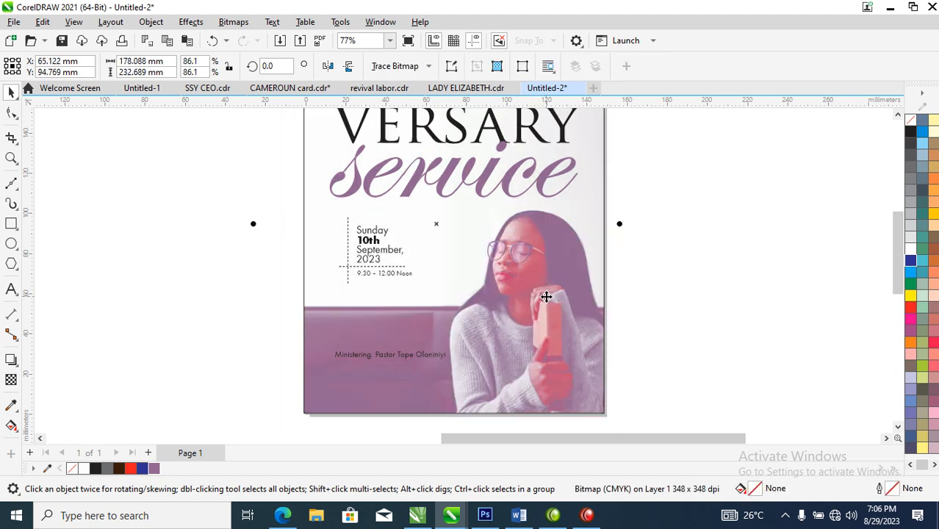
{"action": "key", "text": "F4"}
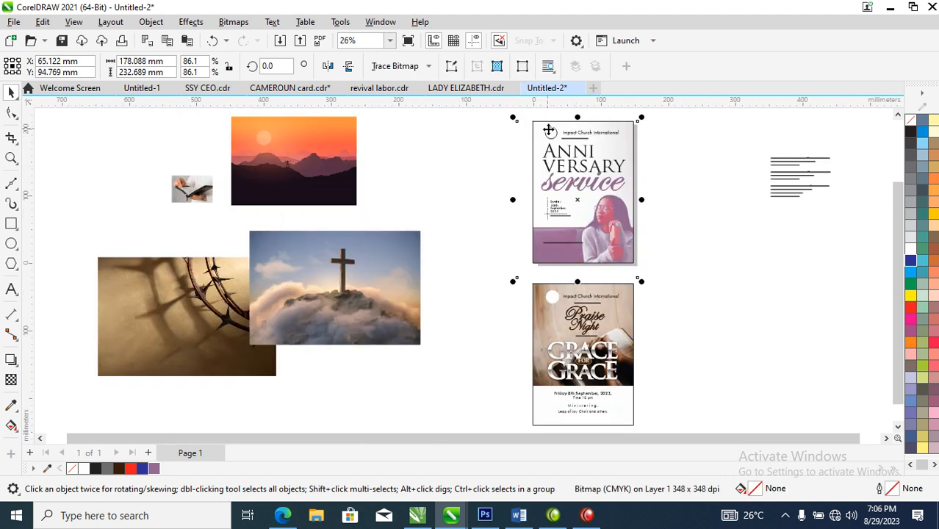
Step: Break the ministering text on the Anniversary Service flyer so the pastor's name sits on its own line beneath "Ministering."
{"action": "scroll", "coordinate": [544, 125], "scroll_direction": "down", "scroll_amount": 1}
{"action": "key", "text": "z"}
{"action": "left_click_drag", "start_coordinate": [519, 111], "coordinate": [628, 242]}
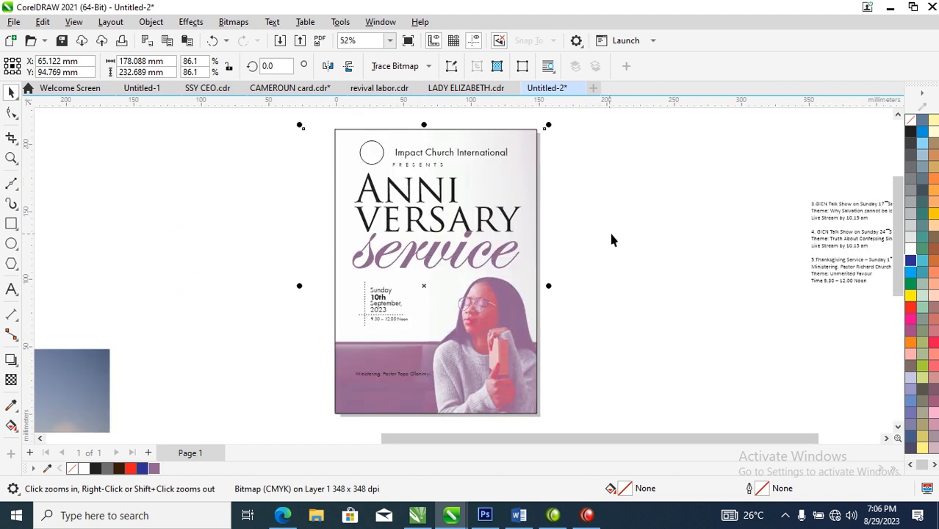
{"action": "left_click", "coordinate": [405, 377]}
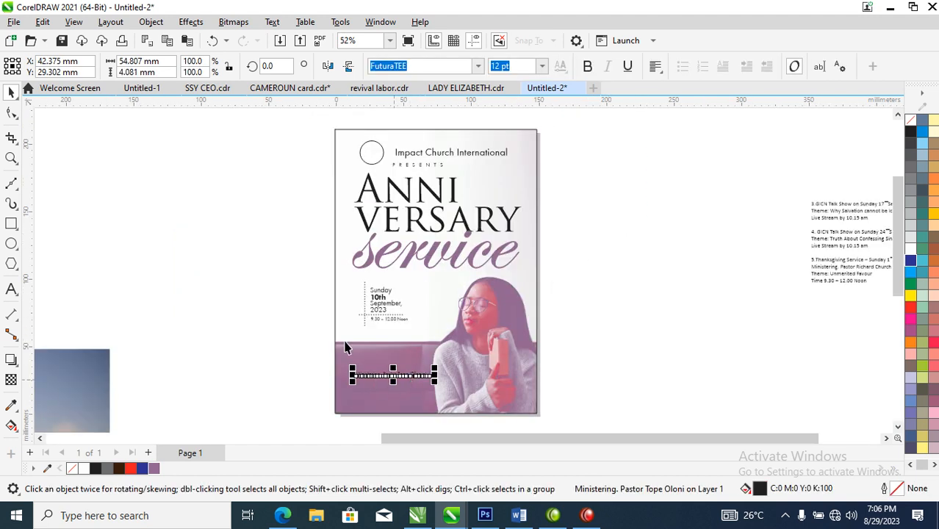
{"action": "left_click_drag", "start_coordinate": [300, 288], "coordinate": [566, 421]}
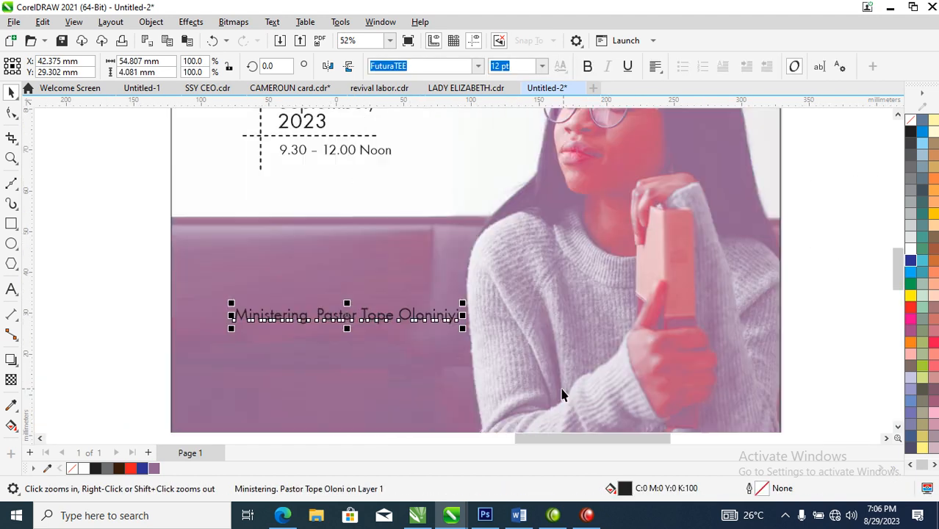
{"action": "double_click", "coordinate": [318, 310]}
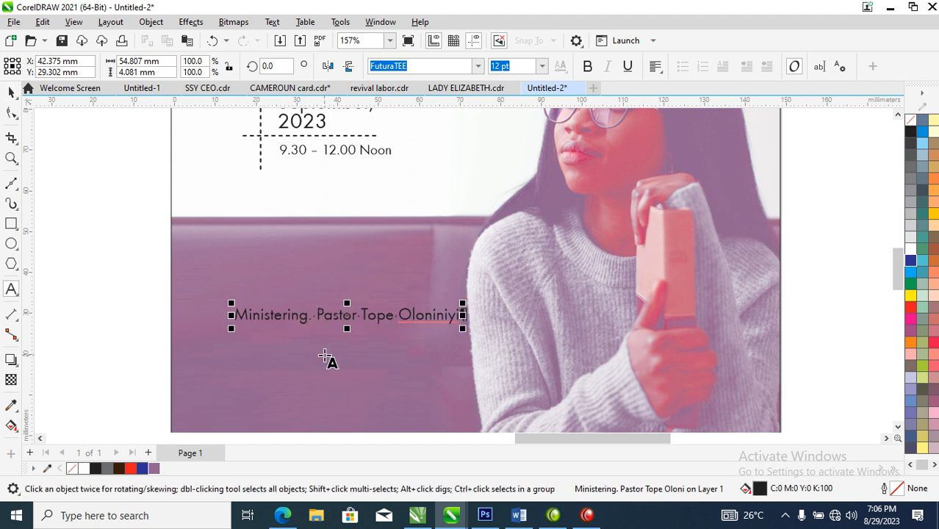
{"action": "key", "text": "shift+Return"}
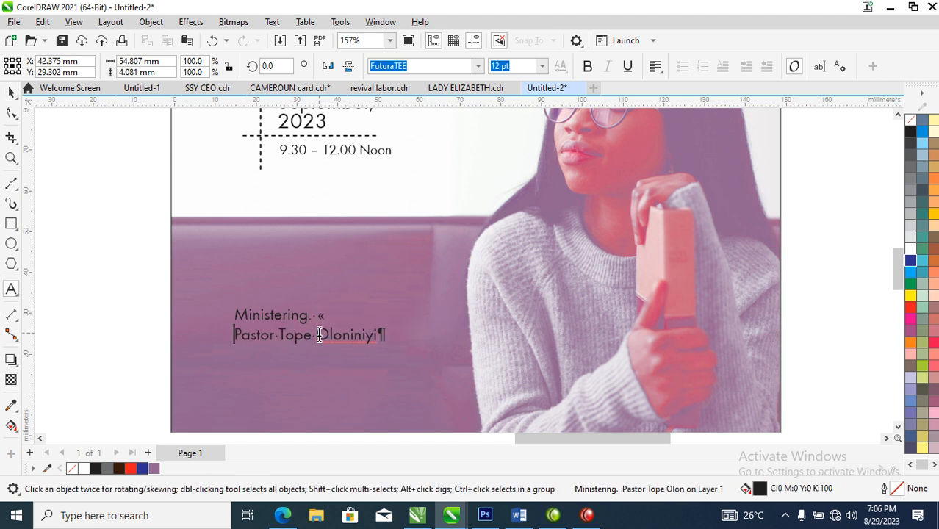
Step: Make the pastor's name bold and colour both lines of the ministering text white
{"action": "left_click_drag", "start_coordinate": [377, 335], "coordinate": [218, 334]}
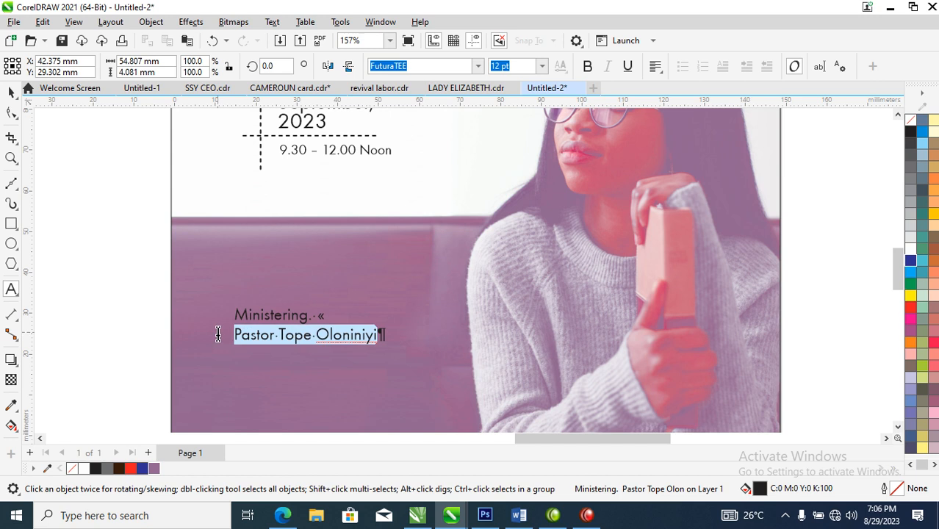
{"action": "left_click", "coordinate": [587, 67]}
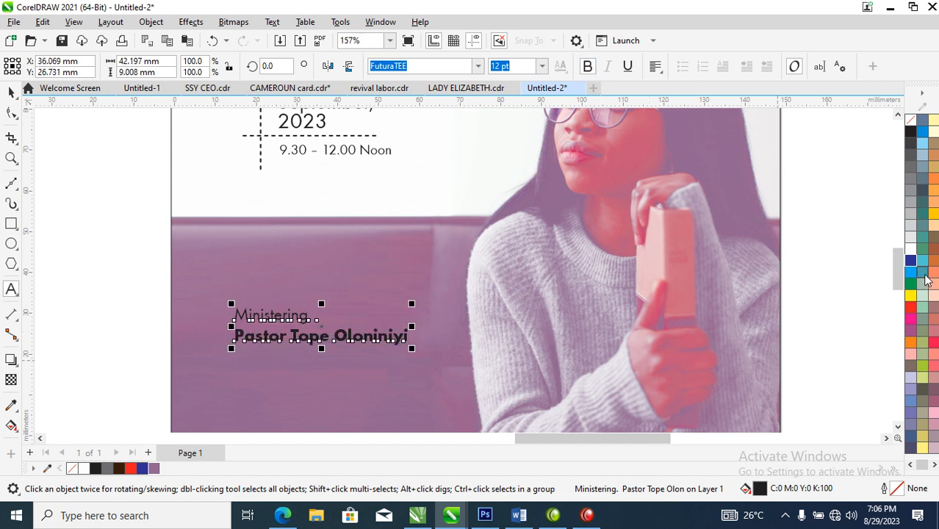
{"action": "left_click", "coordinate": [911, 249]}
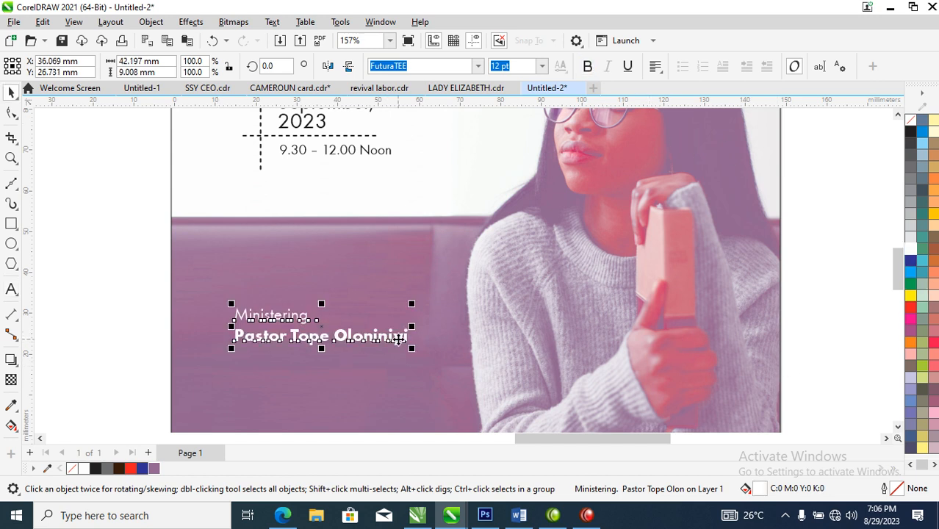
Step: Widen the ministering text's line spacing until the block is about 11 mm tall, and move it about 4 mm to the right
{"action": "left_click", "coordinate": [11, 113]}
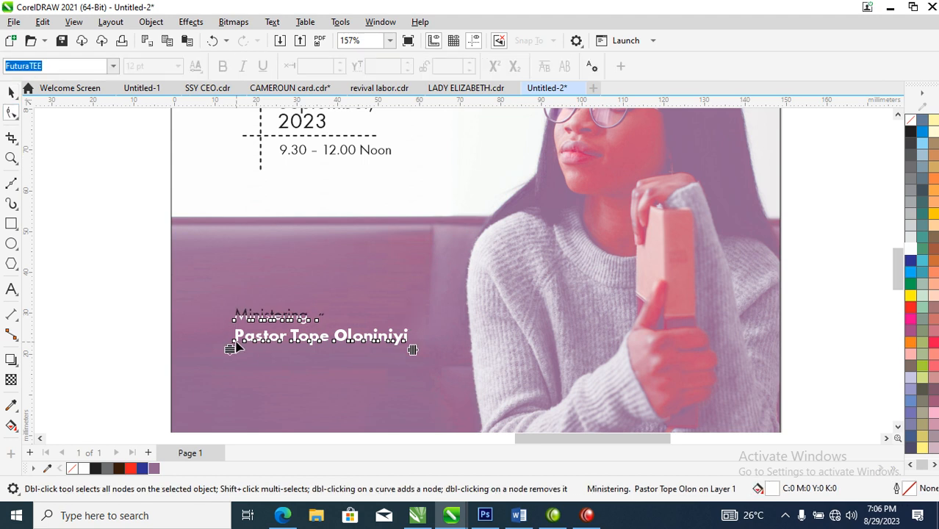
{"action": "left_click_drag", "start_coordinate": [231, 351], "coordinate": [575, 97]}
{"action": "scroll", "coordinate": [397, 226], "scroll_direction": "down", "scroll_amount": 5}
{"action": "key", "text": "F2"}
{"action": "left_click_drag", "start_coordinate": [407, 343], "coordinate": [413, 345]}
{"action": "scroll", "coordinate": [478, 321], "scroll_direction": "down", "scroll_amount": 1}
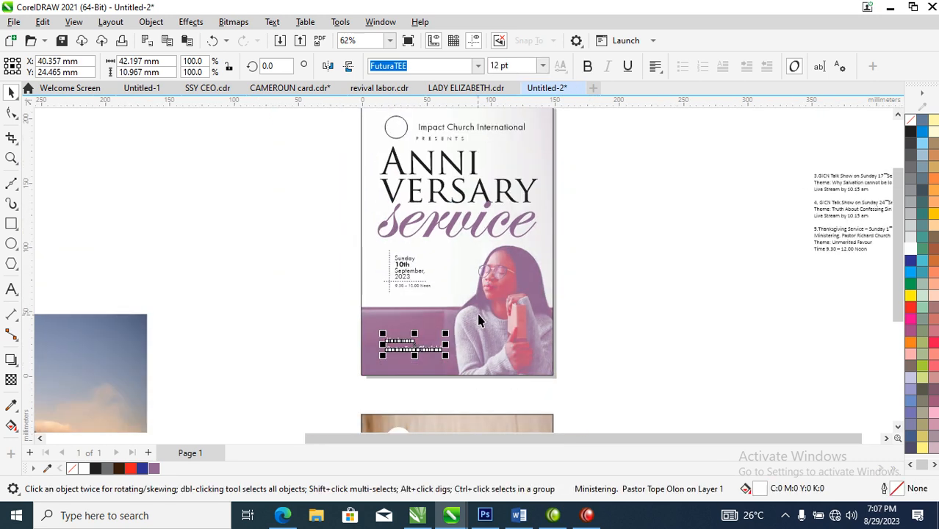
Step: Move the whole Praise Night flyer from below the Anniversary Service flyer to beside it, on its right
{"action": "scroll", "coordinate": [478, 321], "scroll_direction": "down", "scroll_amount": 3}
{"action": "scroll", "coordinate": [400, 368], "scroll_direction": "down", "scroll_amount": 1}
{"action": "left_click", "coordinate": [476, 400]}
{"action": "left_click_drag", "start_coordinate": [476, 400], "coordinate": [598, 247]}
{"action": "key", "text": "z"}
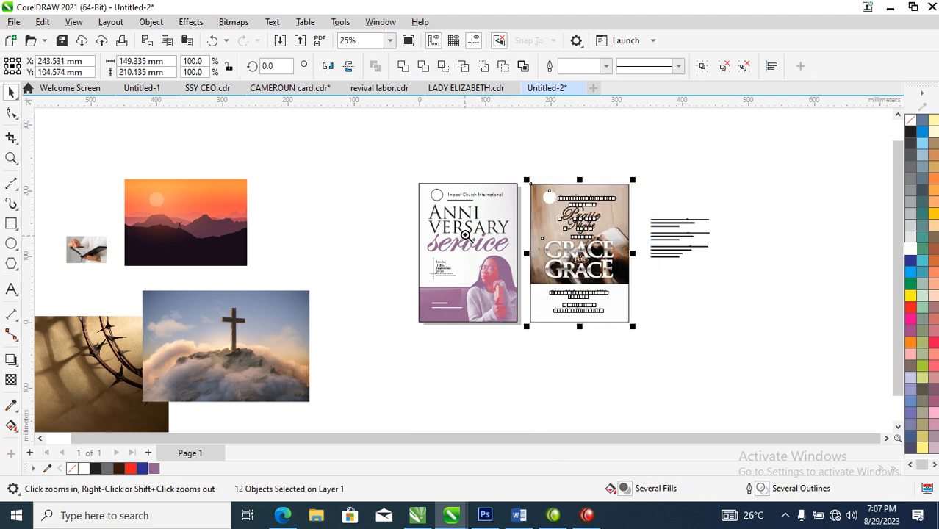
{"action": "left_click_drag", "start_coordinate": [398, 181], "coordinate": [678, 340]}
{"action": "left_click", "coordinate": [743, 365]}
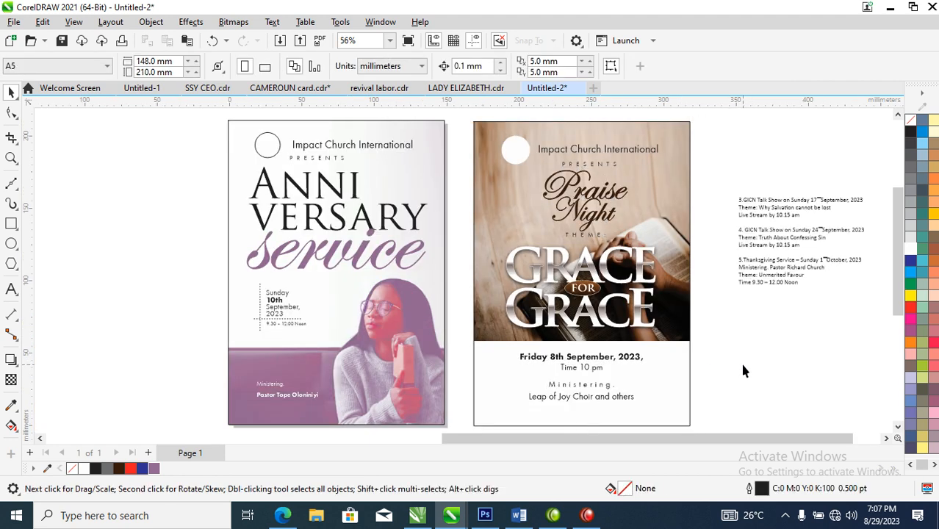